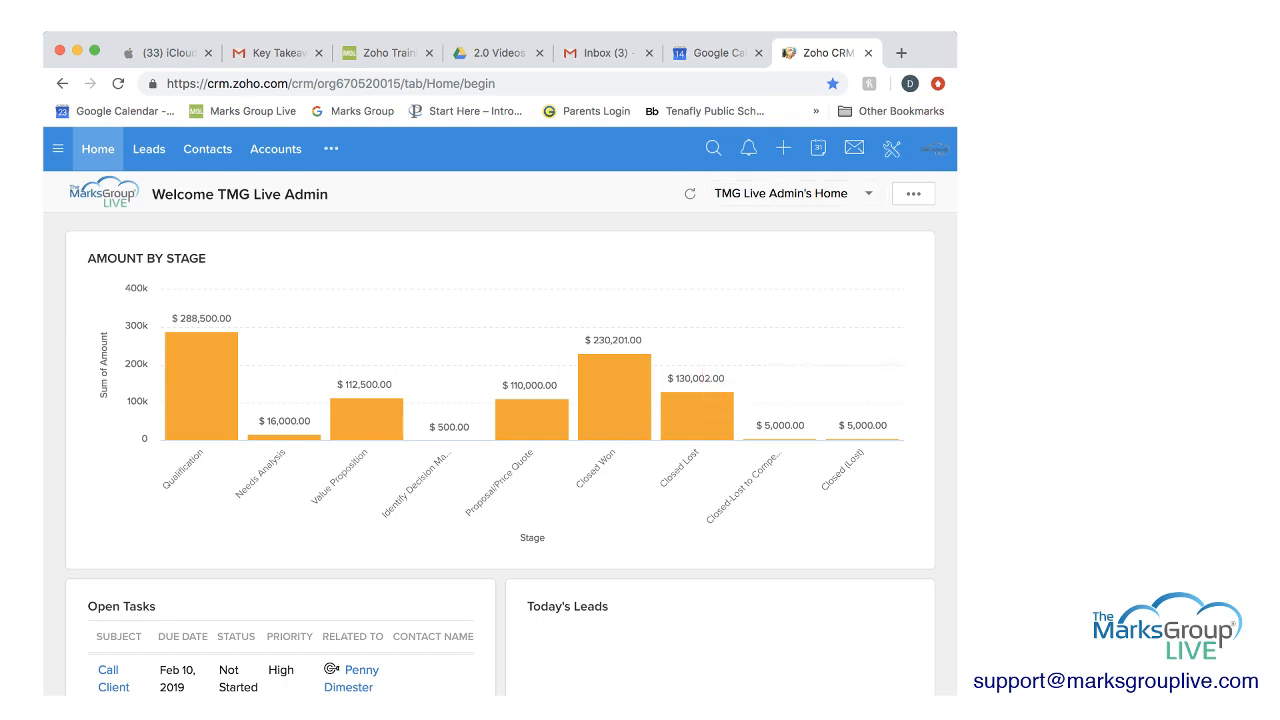
Open the profiles list under Security Control in Setup and widen the browser window to show the whole page.
{"action": "left_click", "coordinate": [891, 149]}
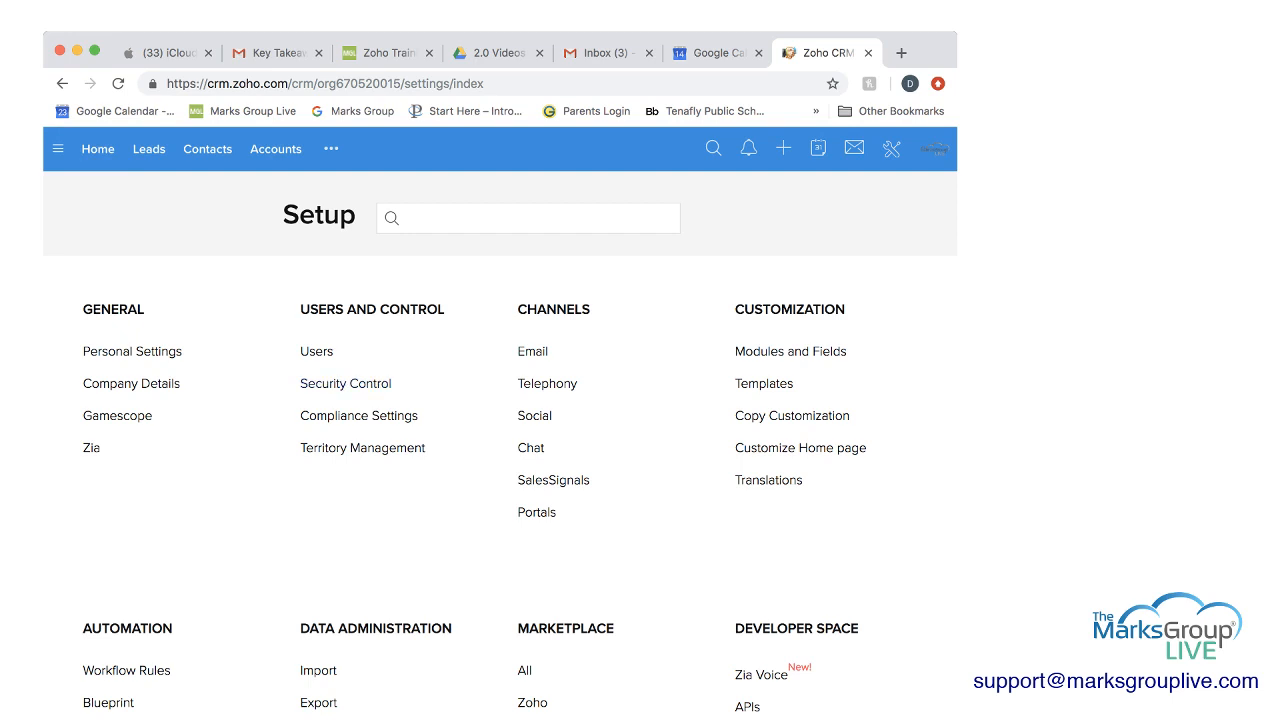
{"action": "left_click", "coordinate": [345, 383]}
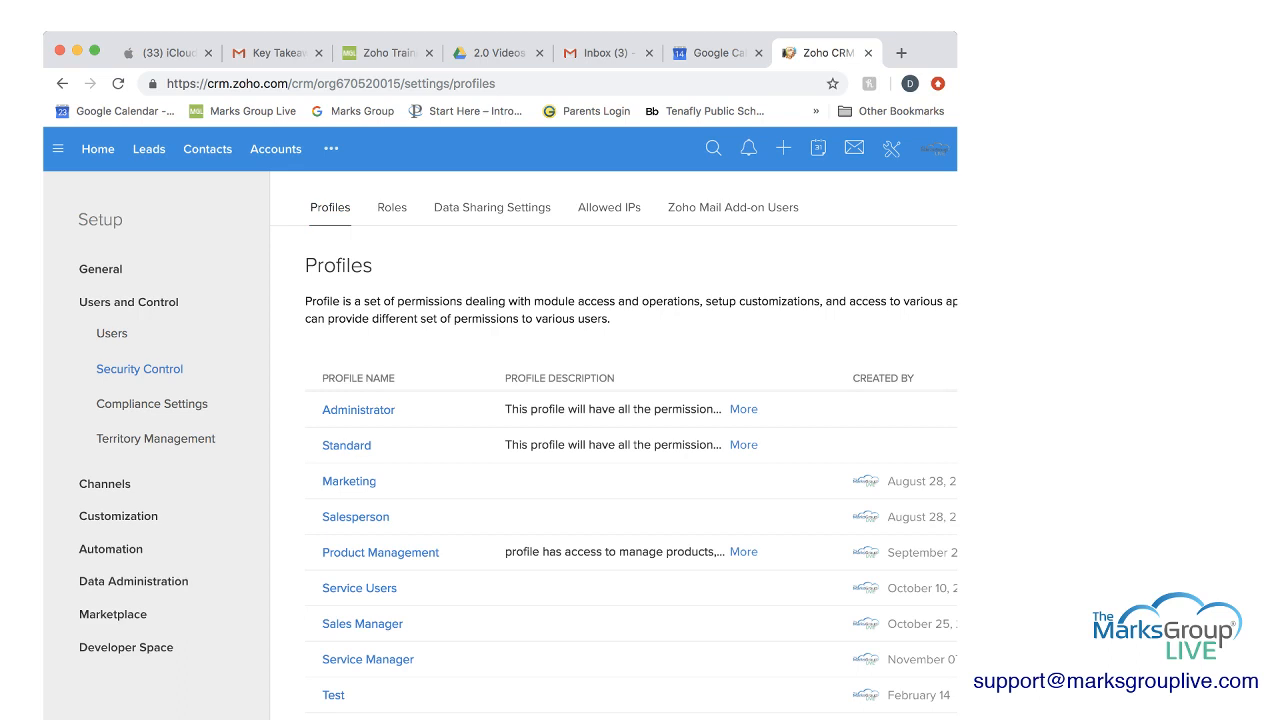
{"action": "scroll", "coordinate": [613, 450], "scroll_direction": "right", "scroll_amount": 2}
{"action": "scroll", "coordinate": [613, 450], "scroll_direction": "left", "scroll_amount": 2}
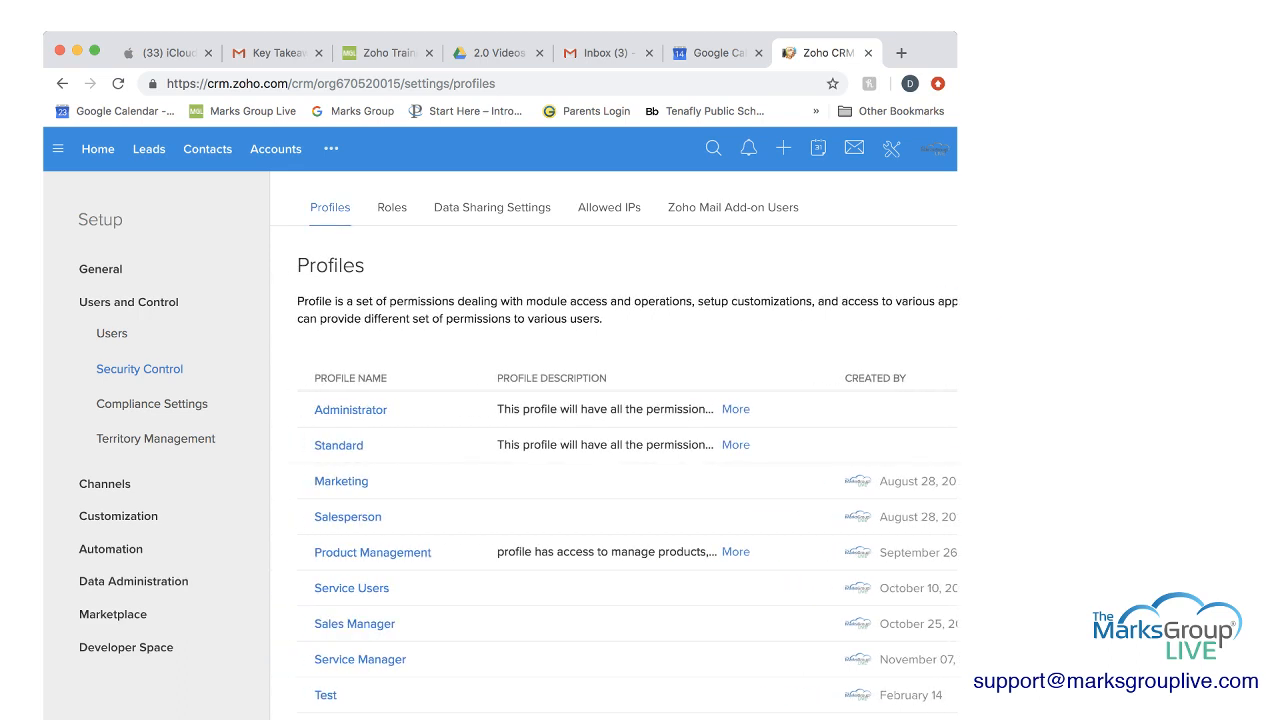
{"action": "left_click_drag", "start_coordinate": [957, 450], "coordinate": [1215, 450]}
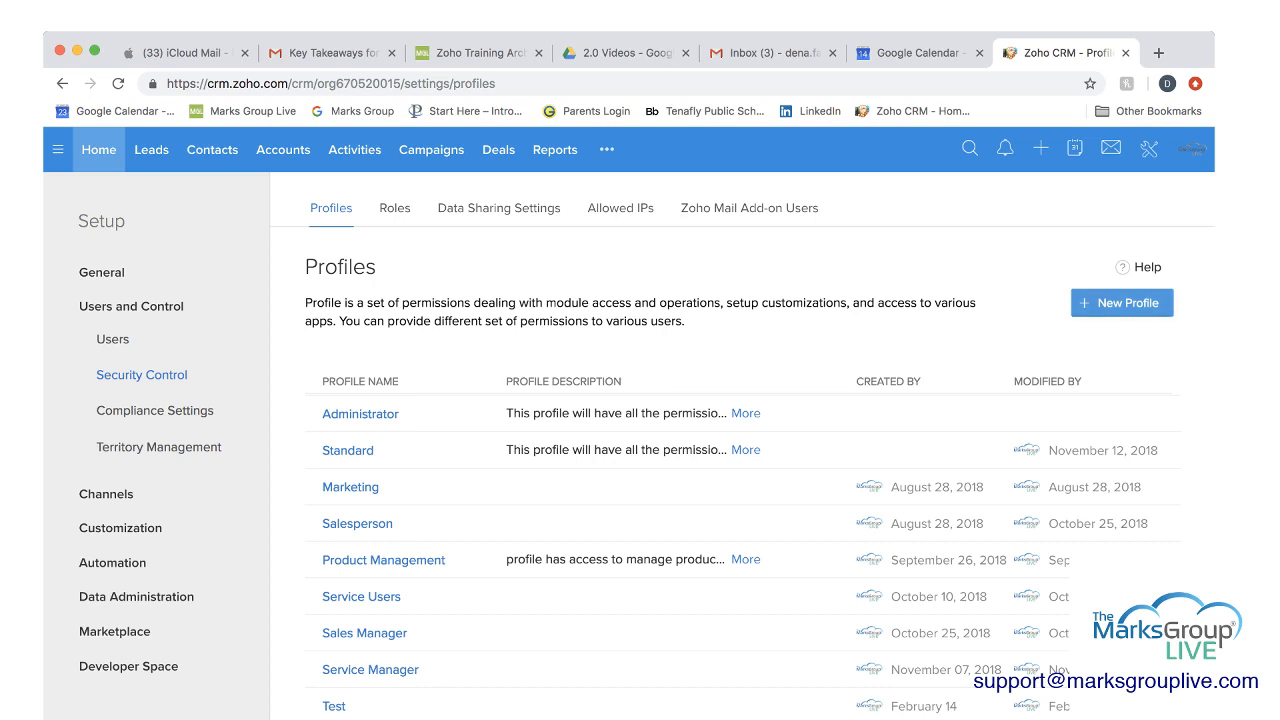
Create a new profile named "Profile Sales" cloned from the Standard profile, leaving its description empty.
{"action": "left_click", "coordinate": [1121, 302]}
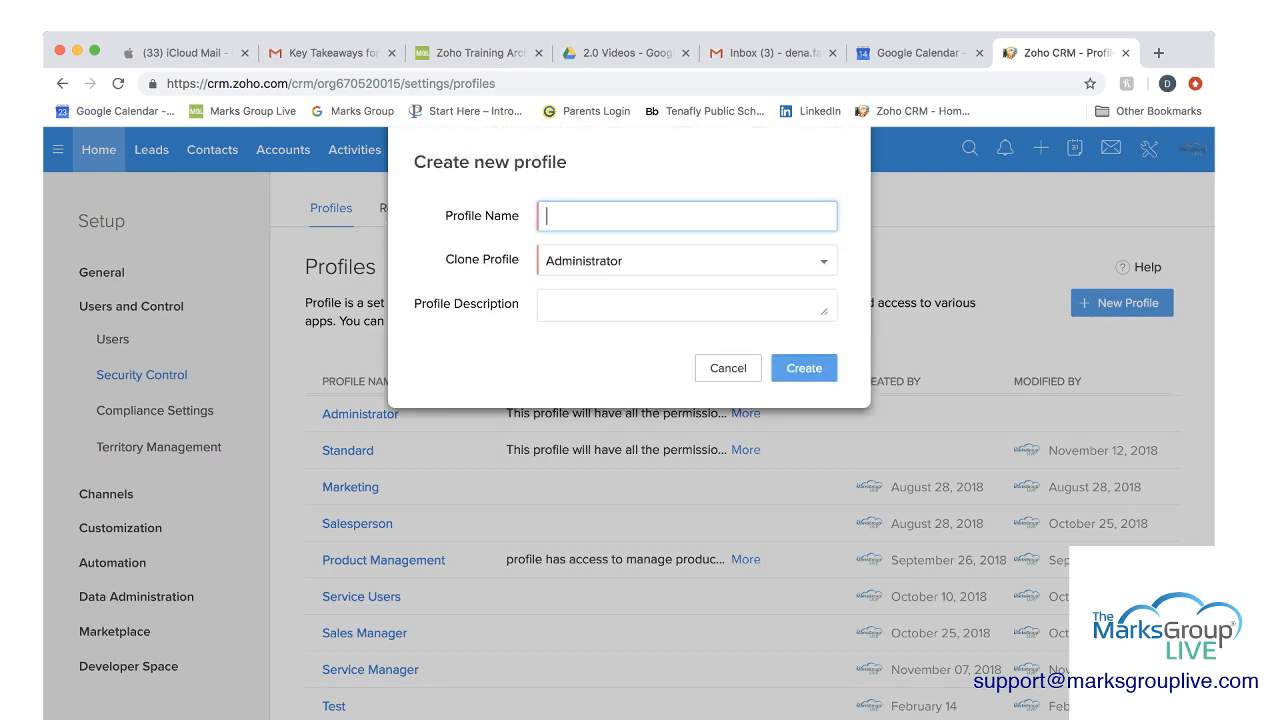
{"action": "type", "text": "Profile Sales"}
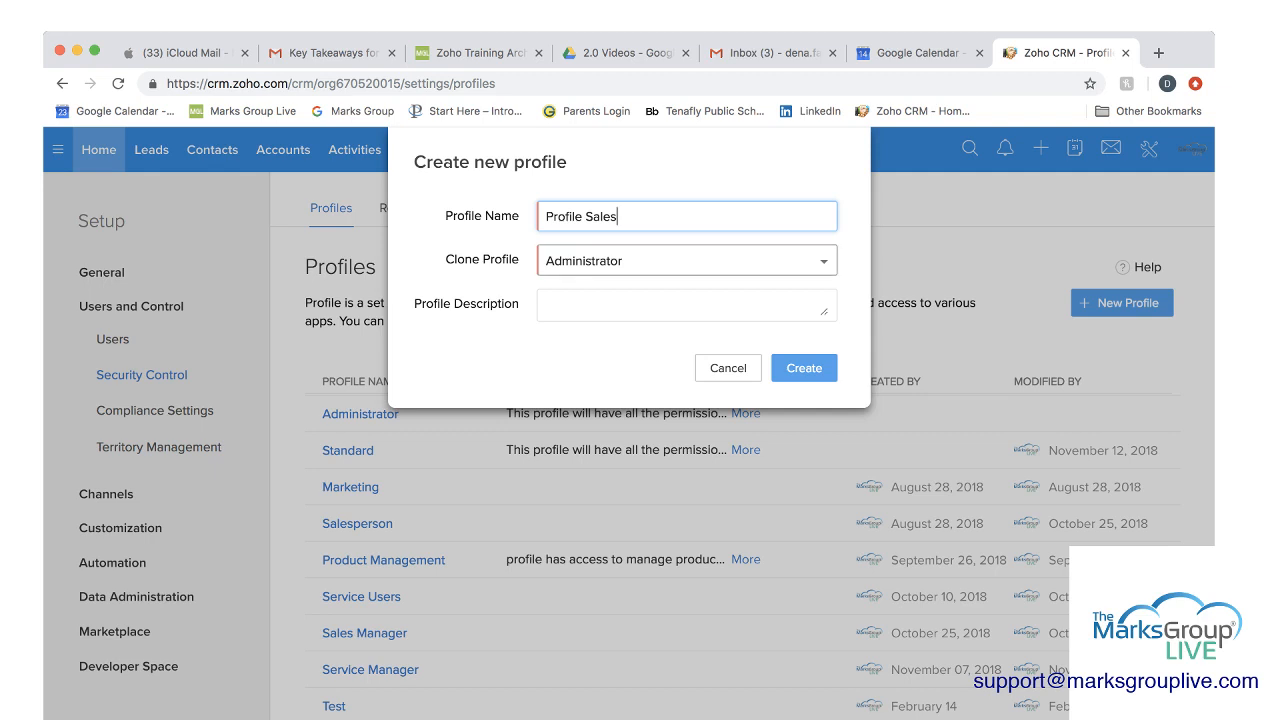
{"action": "left_click", "coordinate": [687, 261]}
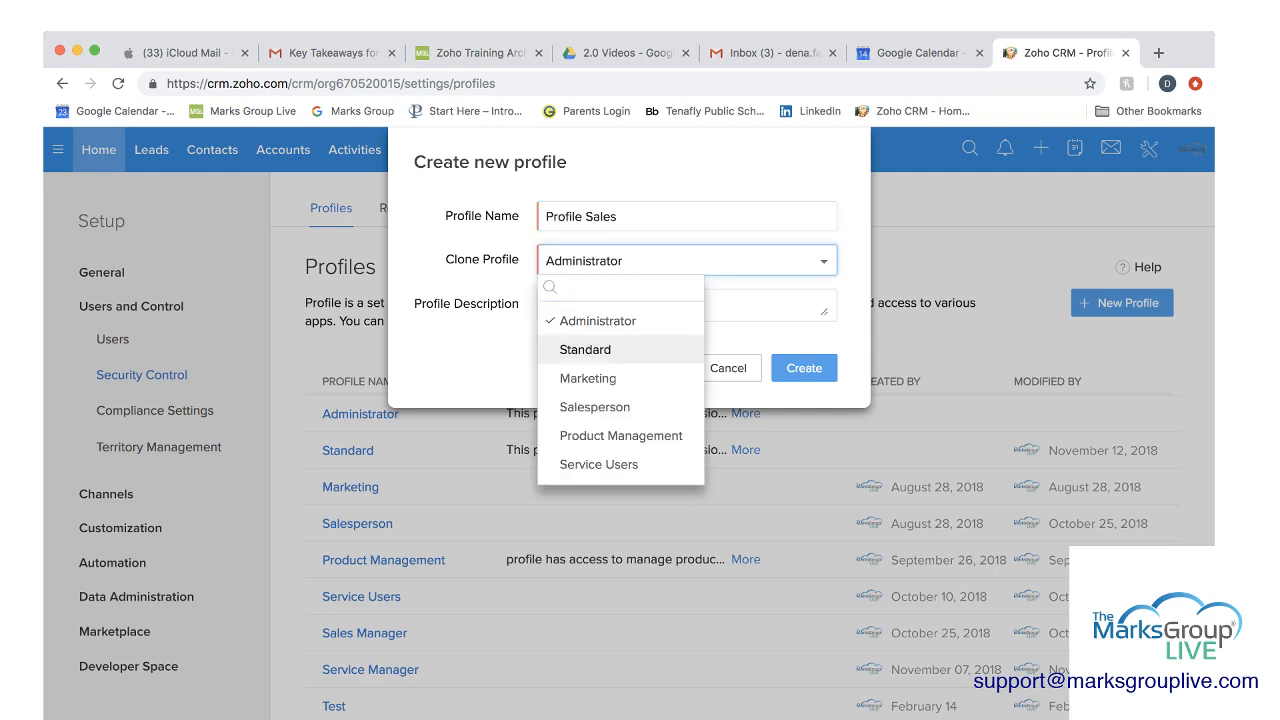
{"action": "left_click", "coordinate": [586, 350]}
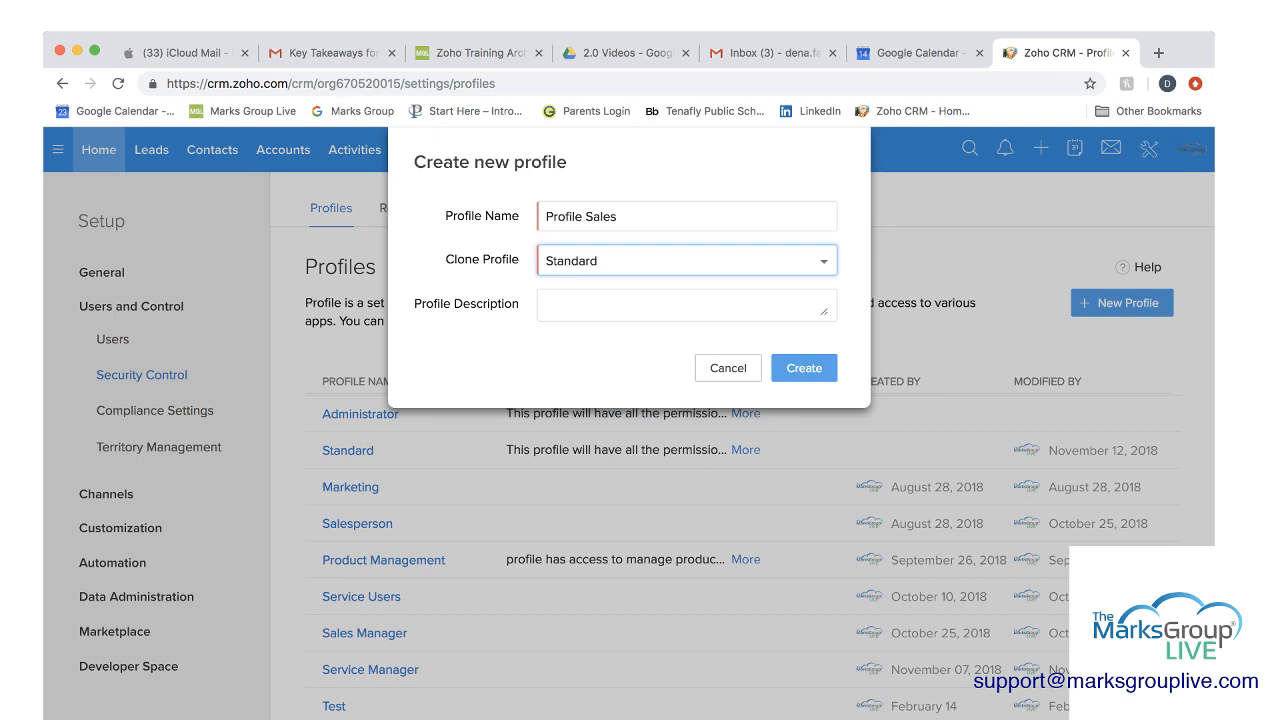
{"action": "left_click", "coordinate": [620, 305]}
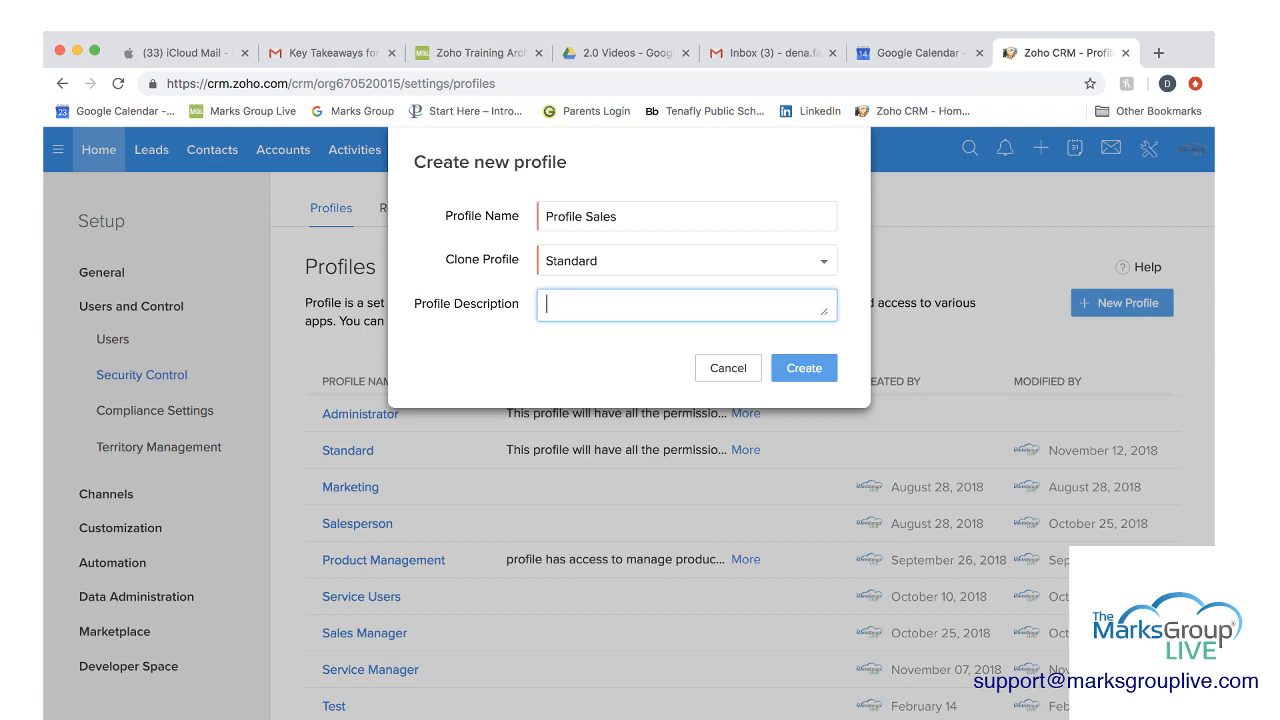
{"action": "left_click", "coordinate": [804, 368]}
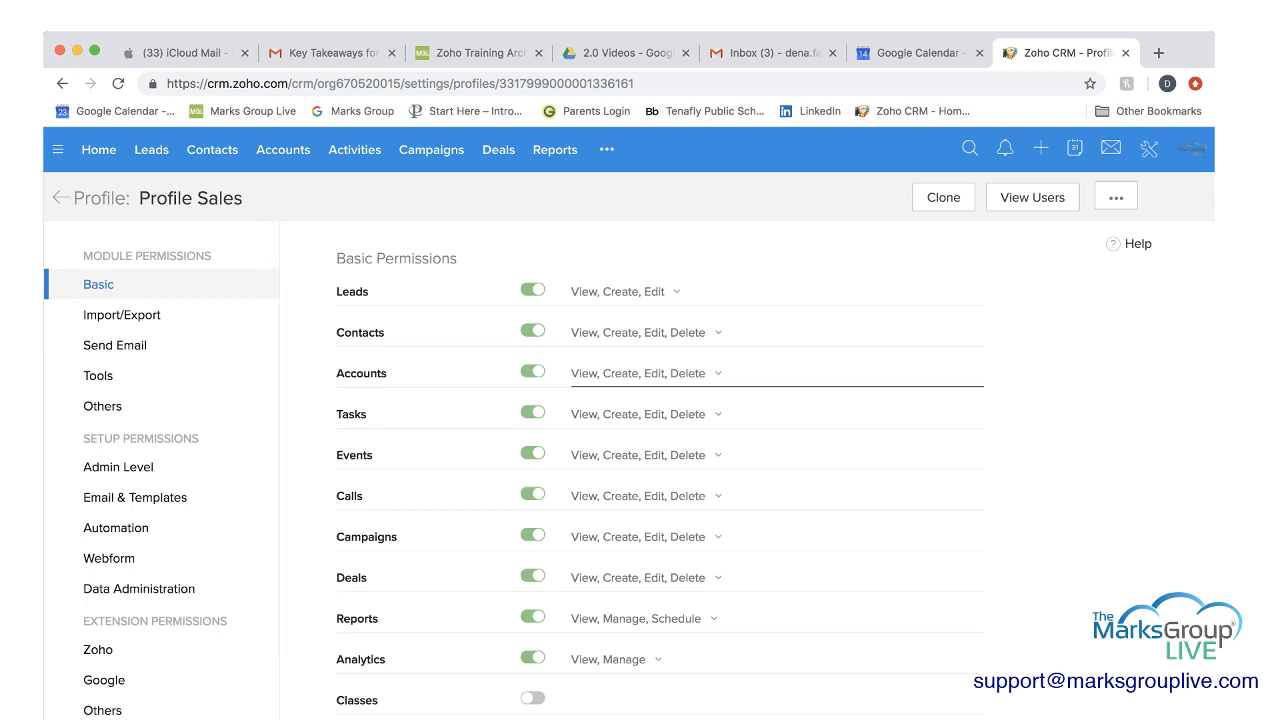
Switch the Leads module off and back on in the basic permissions, giving it View, Create, Edit and Delete rights.
{"action": "scroll", "coordinate": [660, 470], "scroll_direction": "down", "scroll_amount": 3}
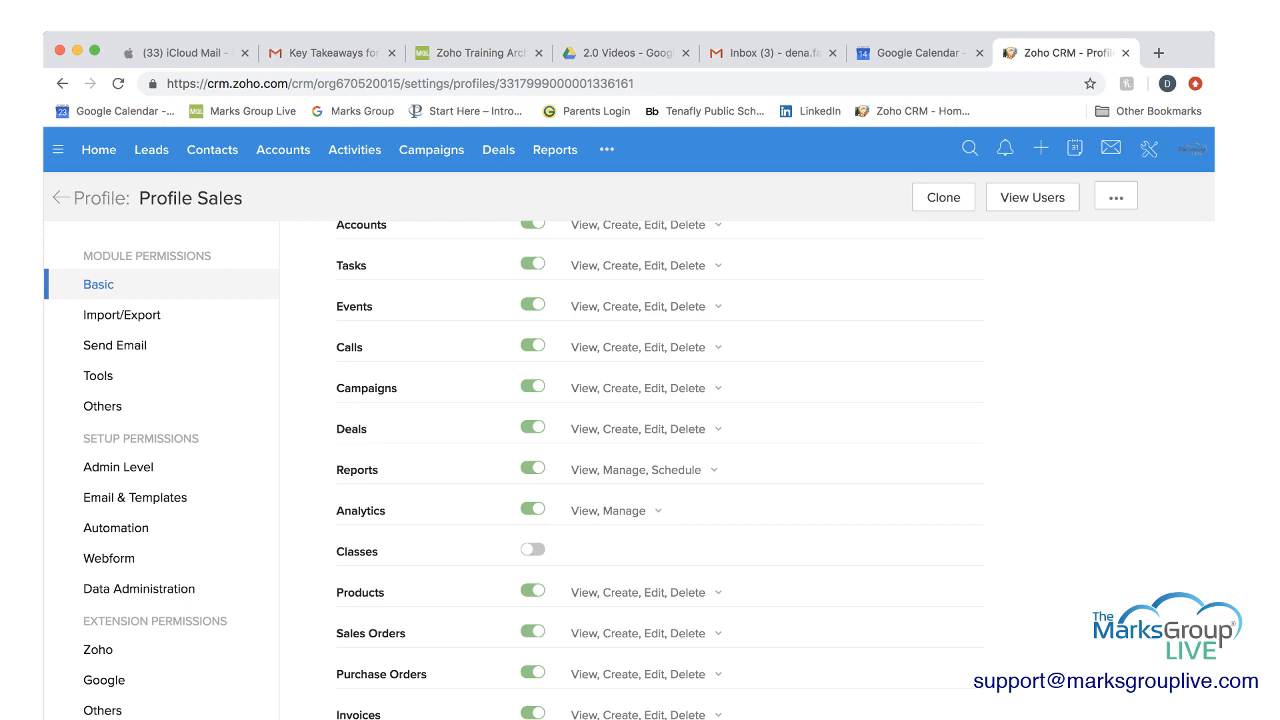
{"action": "scroll", "coordinate": [660, 470], "scroll_direction": "up", "scroll_amount": 3}
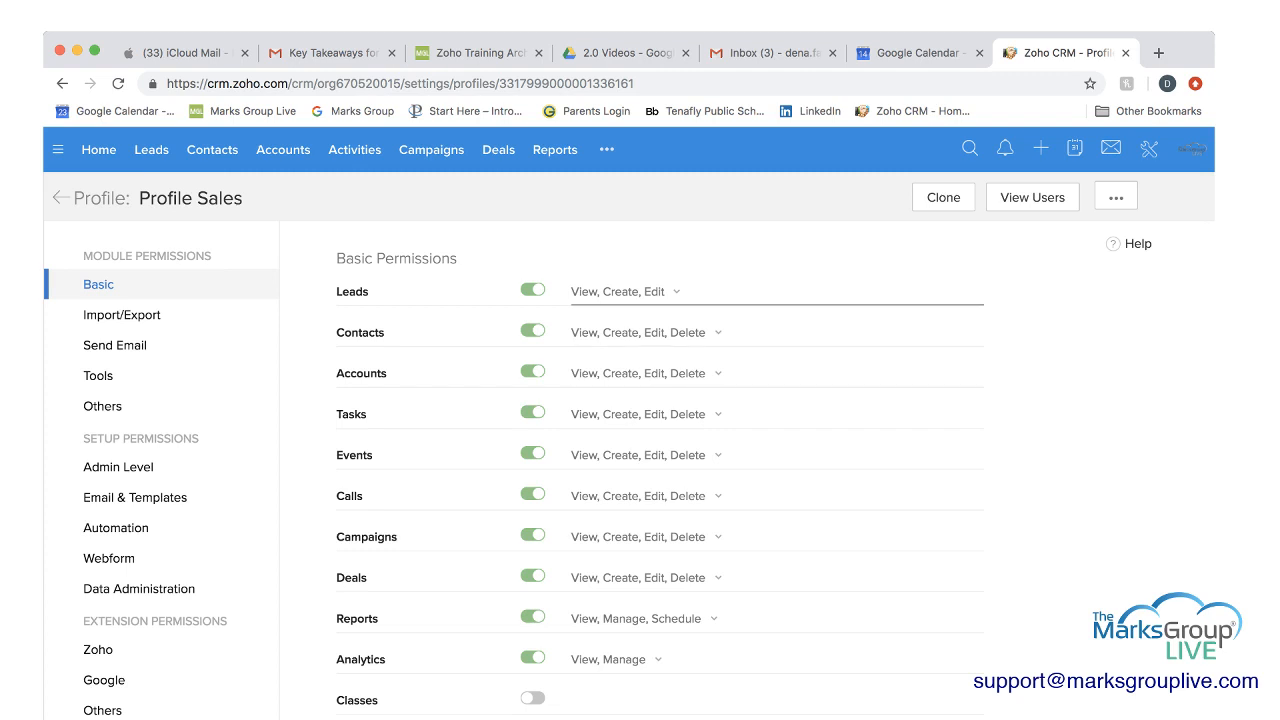
{"action": "left_click", "coordinate": [533, 290]}
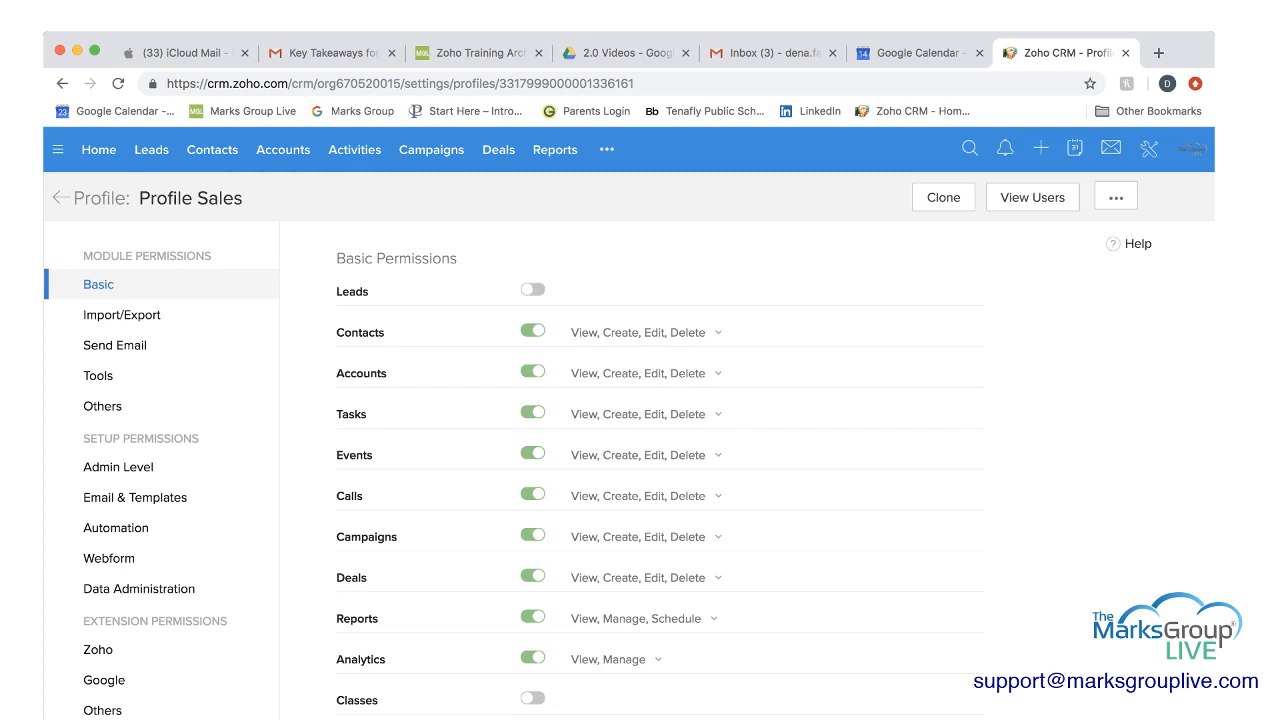
{"action": "left_click", "coordinate": [533, 290]}
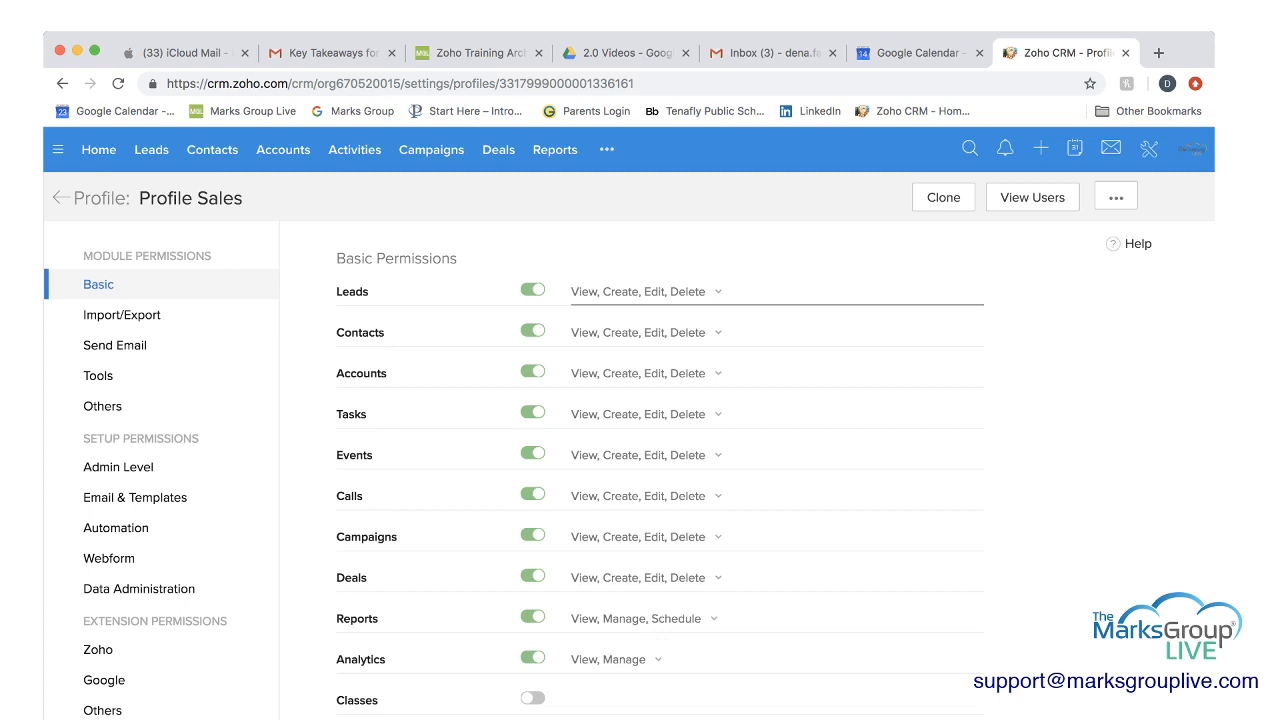
Remove the View right from the Leads module, and re-enable the module's access.
{"action": "left_click", "coordinate": [717, 292]}
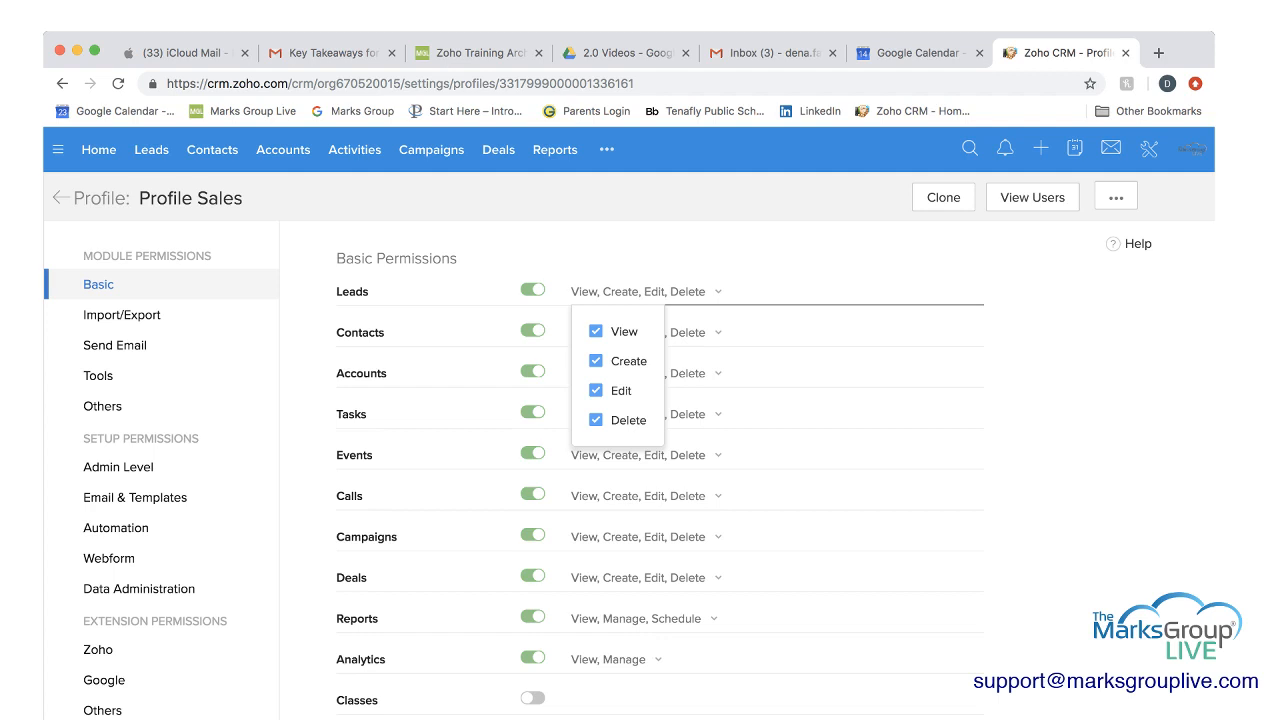
{"action": "left_click", "coordinate": [596, 331]}
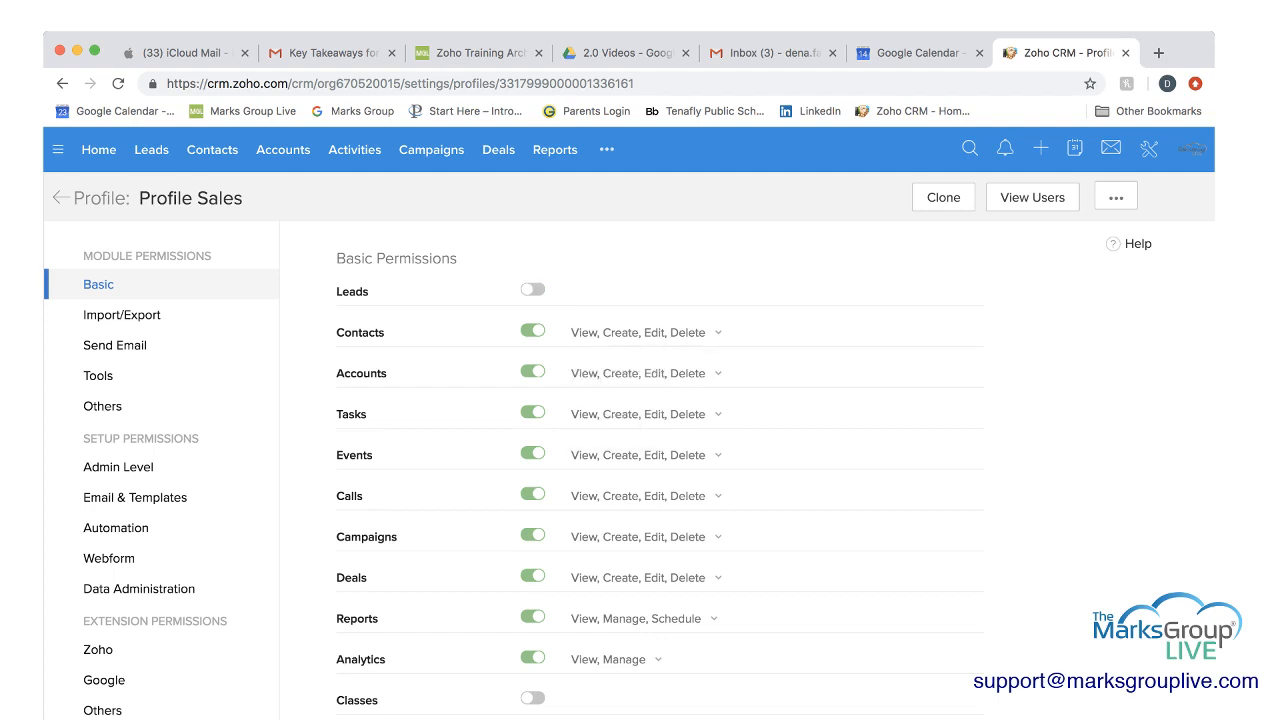
{"action": "left_click", "coordinate": [533, 290]}
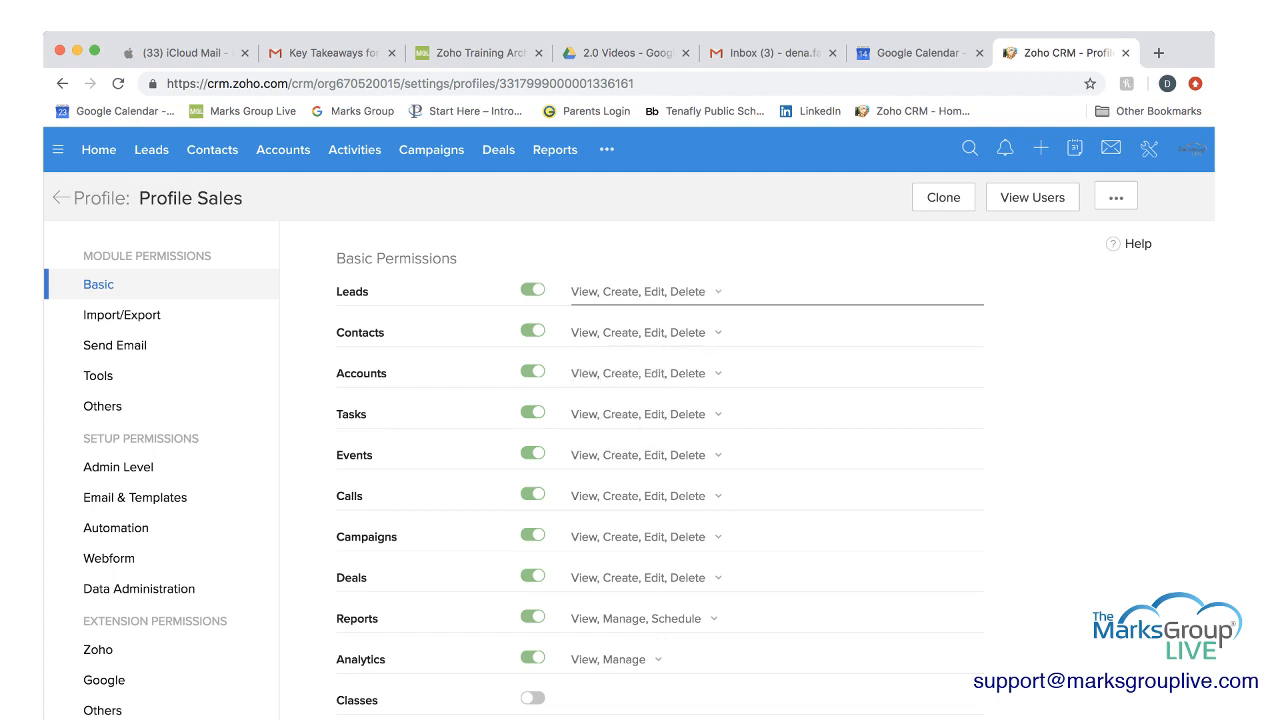
Examine the individual rights offered for Leads and Reports and the modules allowed for importing records.
{"action": "left_click", "coordinate": [718, 292]}
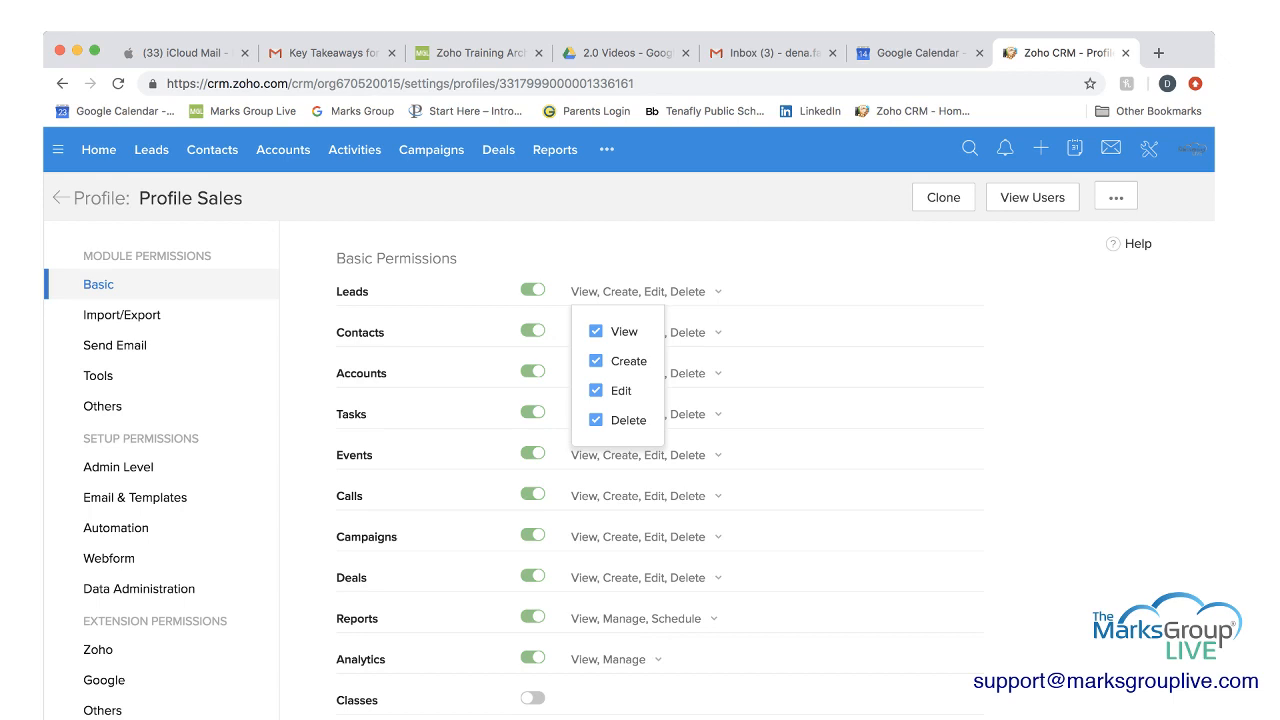
{"action": "key", "text": "Escape"}
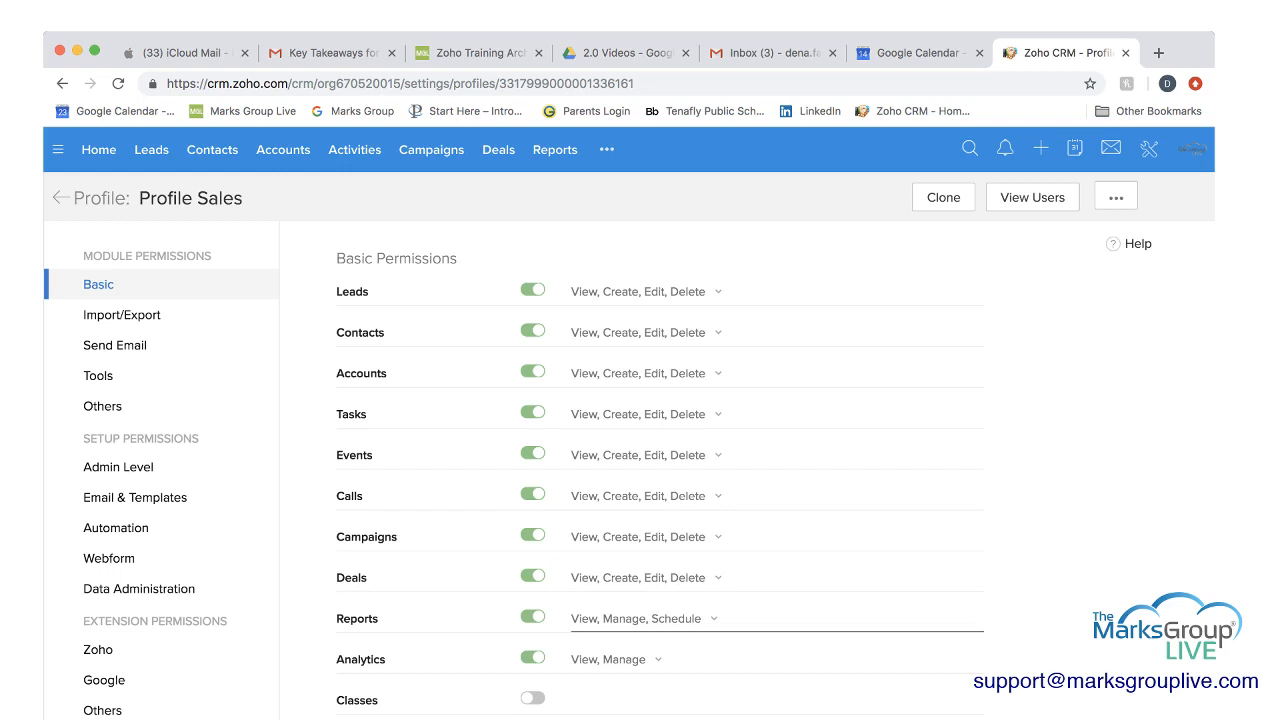
{"action": "left_click", "coordinate": [640, 618]}
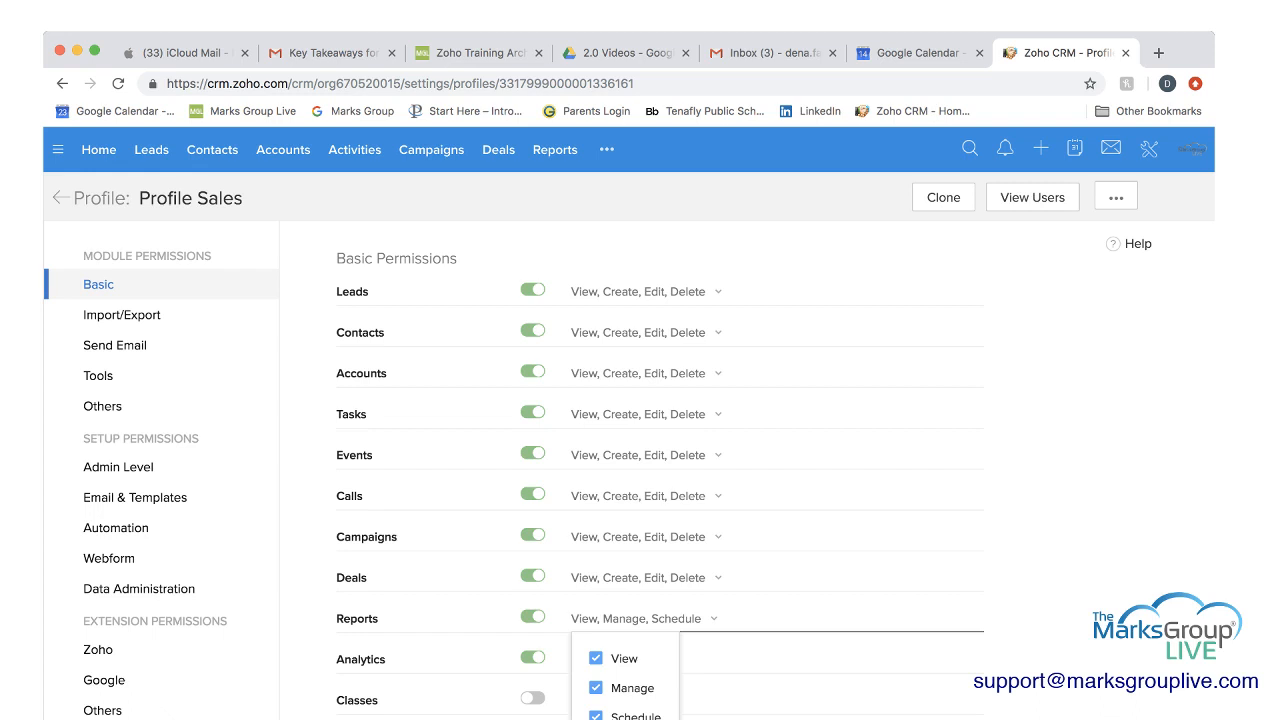
{"action": "scroll", "coordinate": [660, 470], "scroll_direction": "down", "scroll_amount": 1}
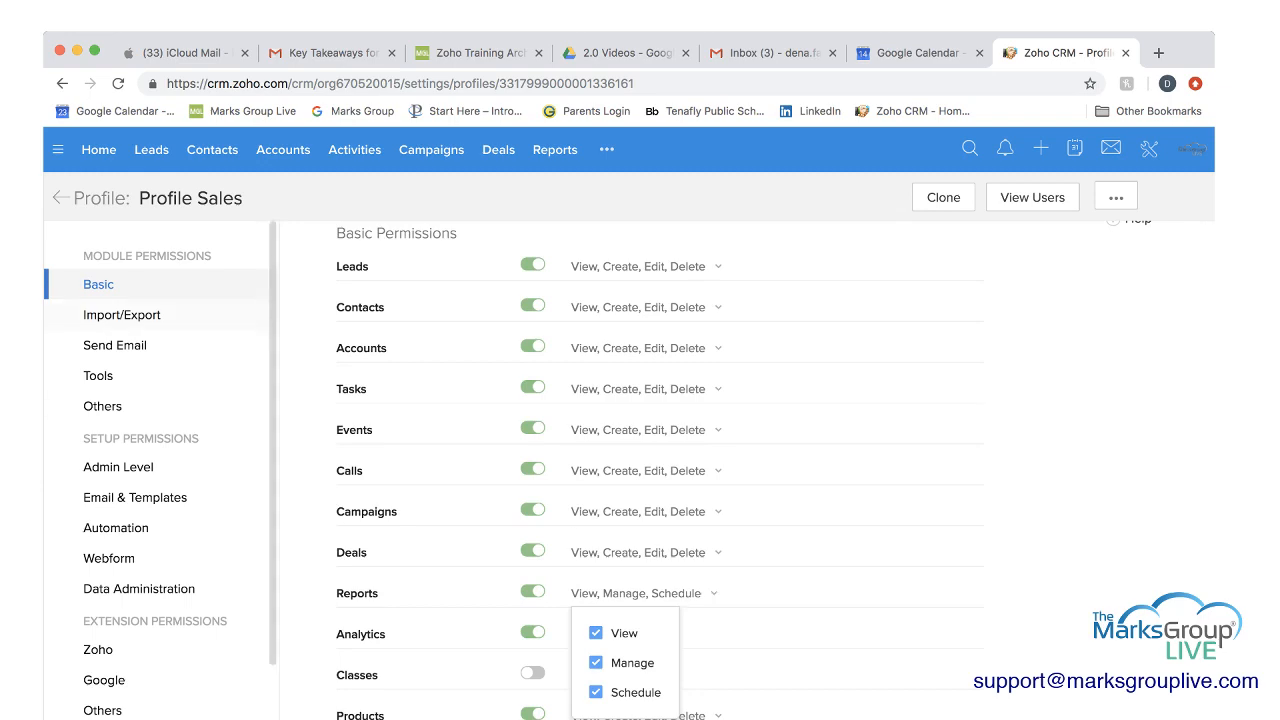
{"action": "left_click", "coordinate": [122, 315]}
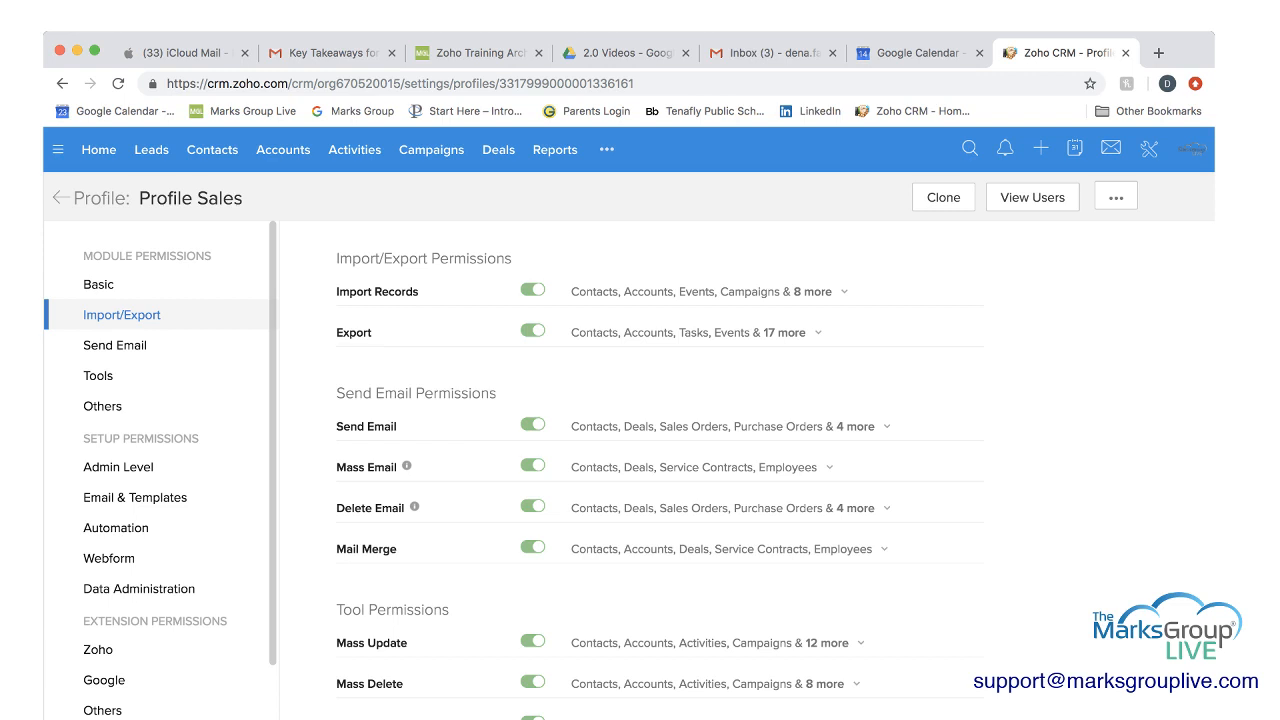
{"action": "left_click", "coordinate": [844, 292]}
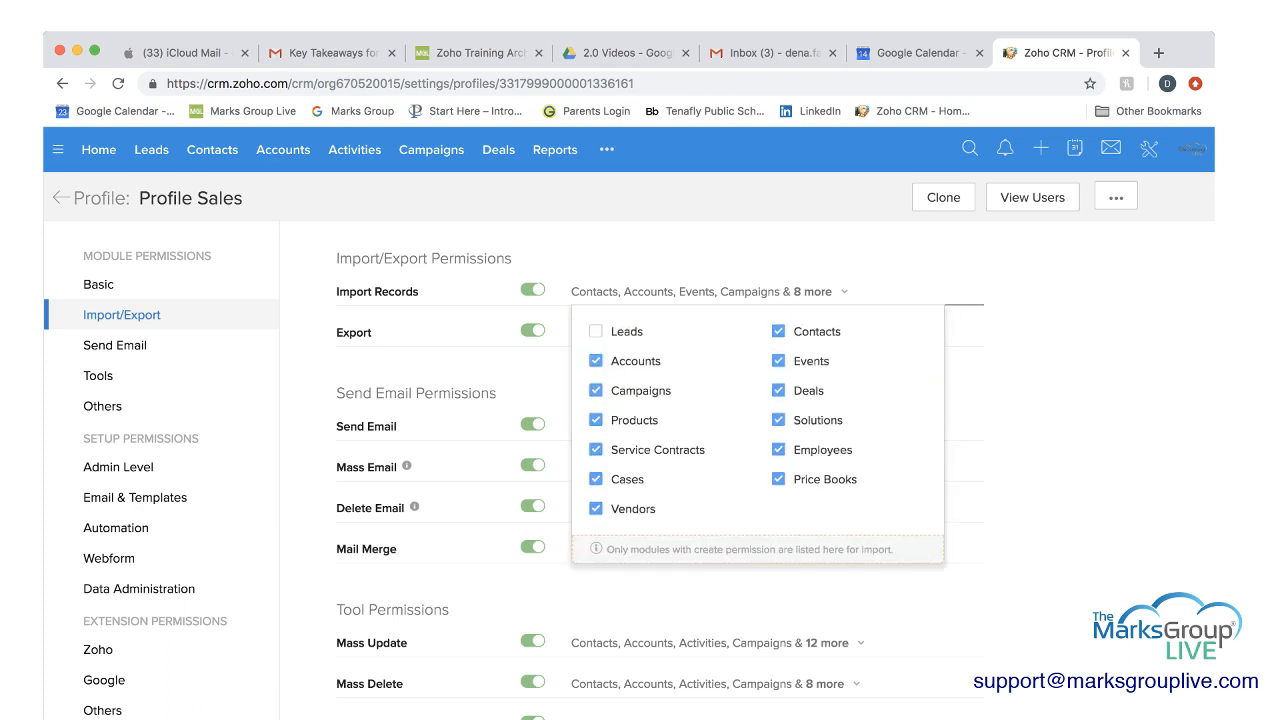
{"action": "scroll", "coordinate": [758, 430], "scroll_direction": "down", "scroll_amount": 1}
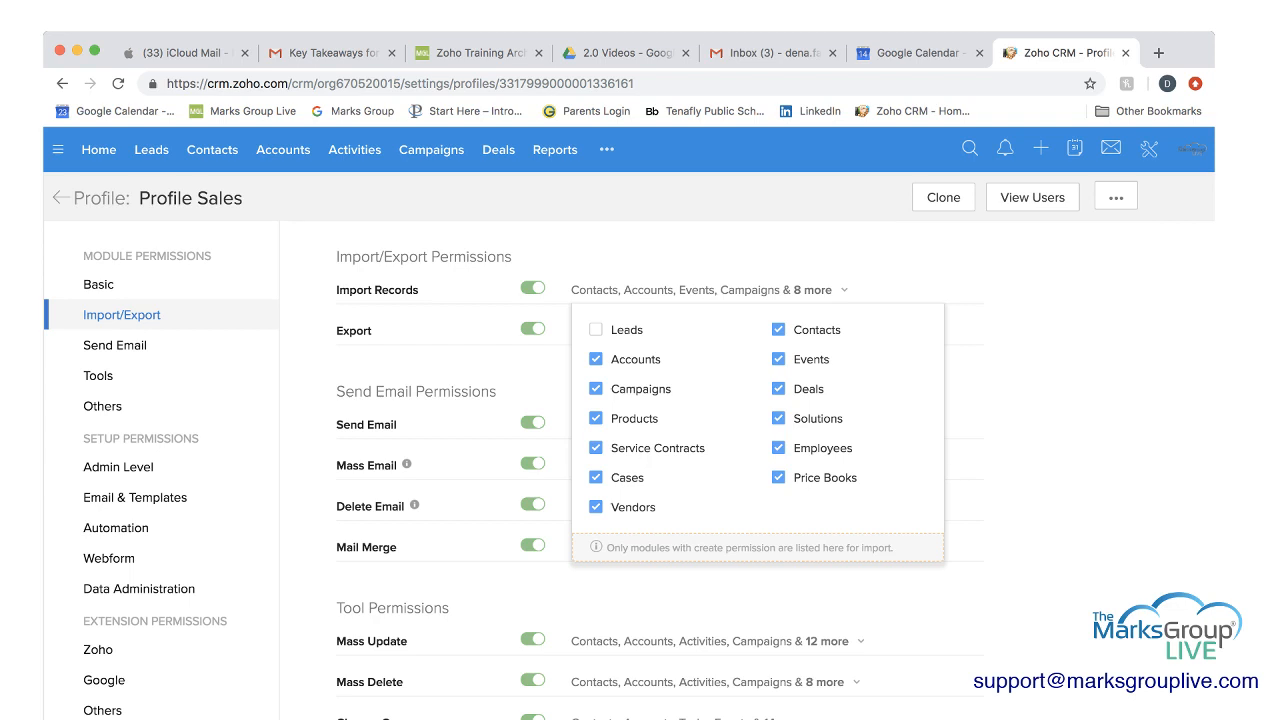
{"action": "left_click", "coordinate": [844, 290]}
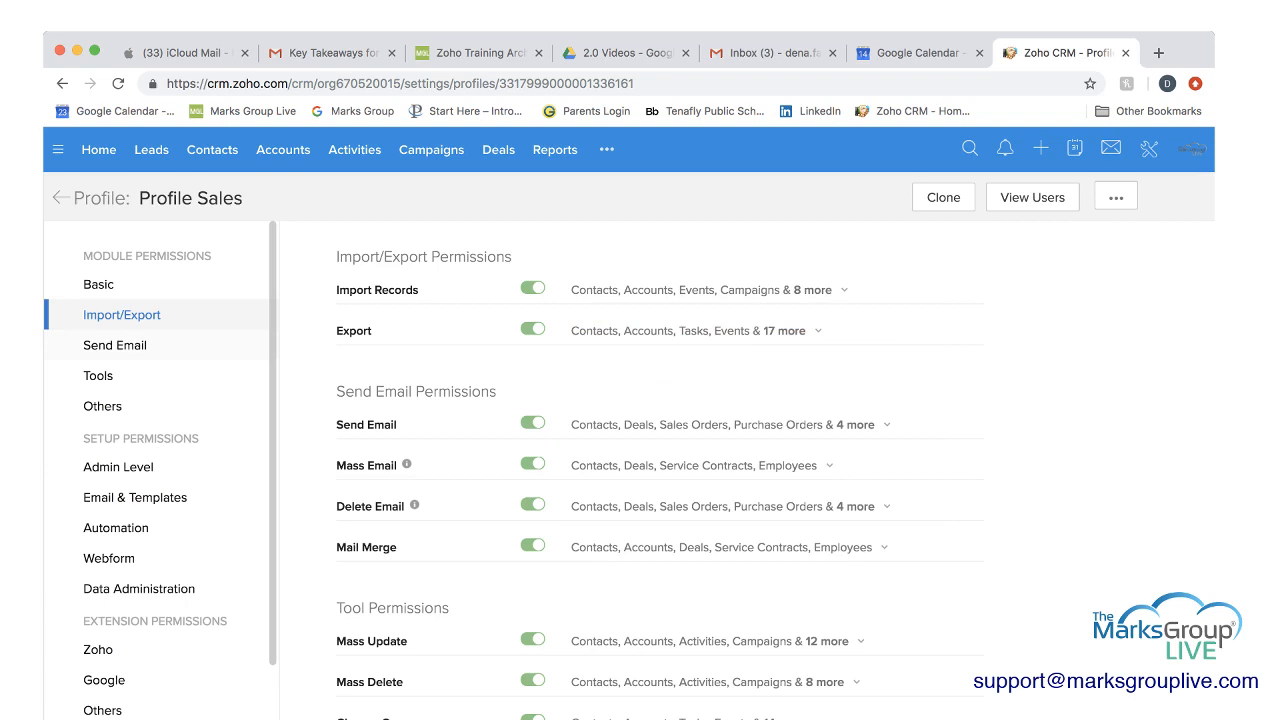
Examine the modules allowed for sending email, and review the tool and other permissions of the profile.
{"action": "left_click", "coordinate": [115, 346]}
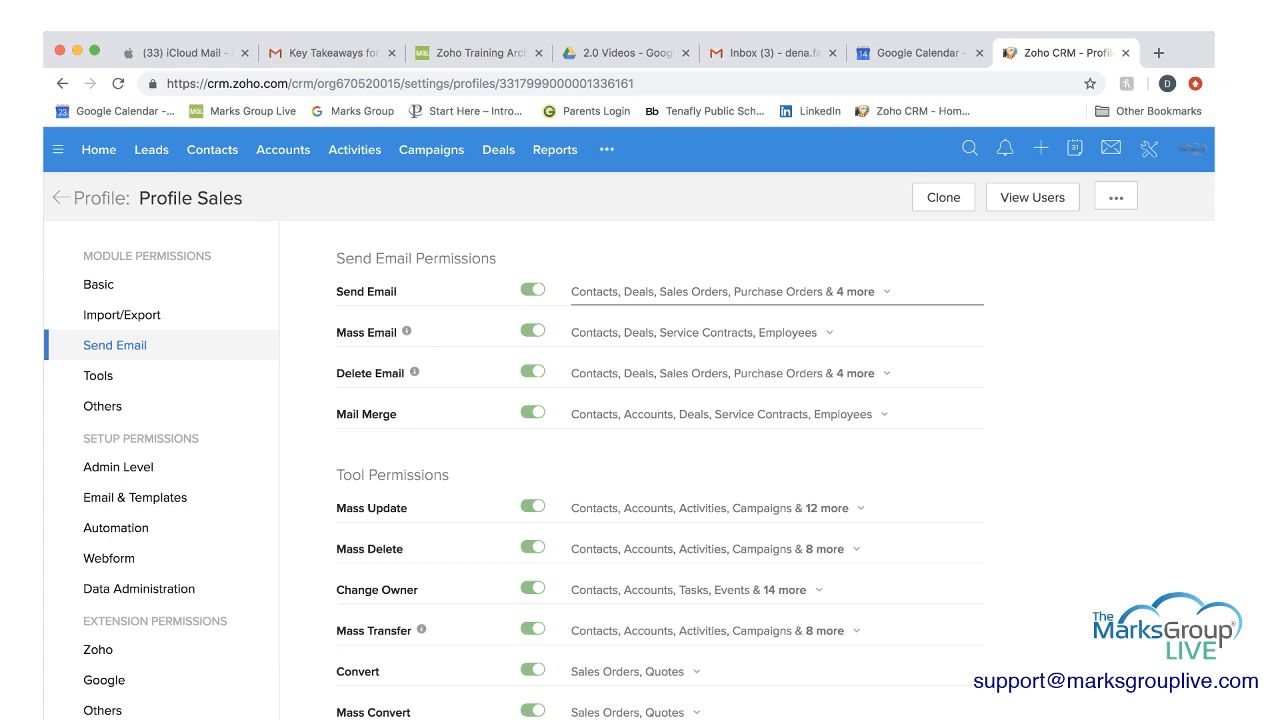
{"action": "left_click", "coordinate": [886, 292]}
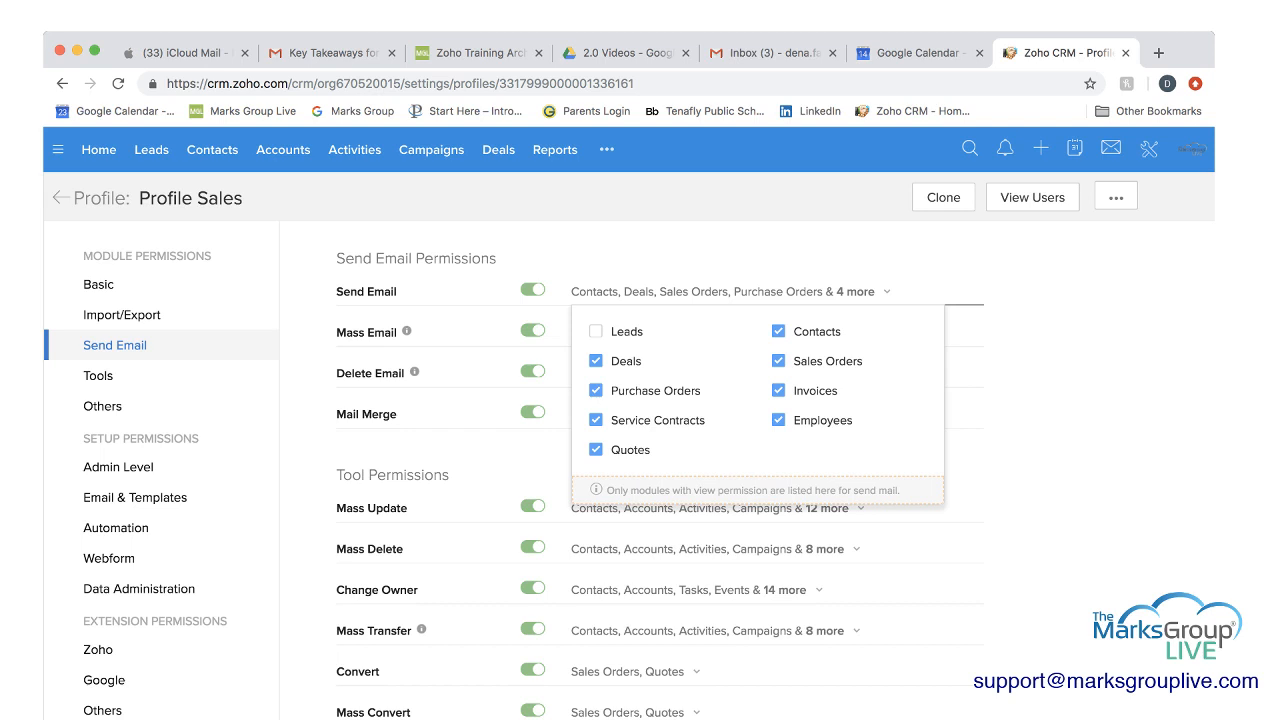
{"action": "left_click", "coordinate": [886, 292]}
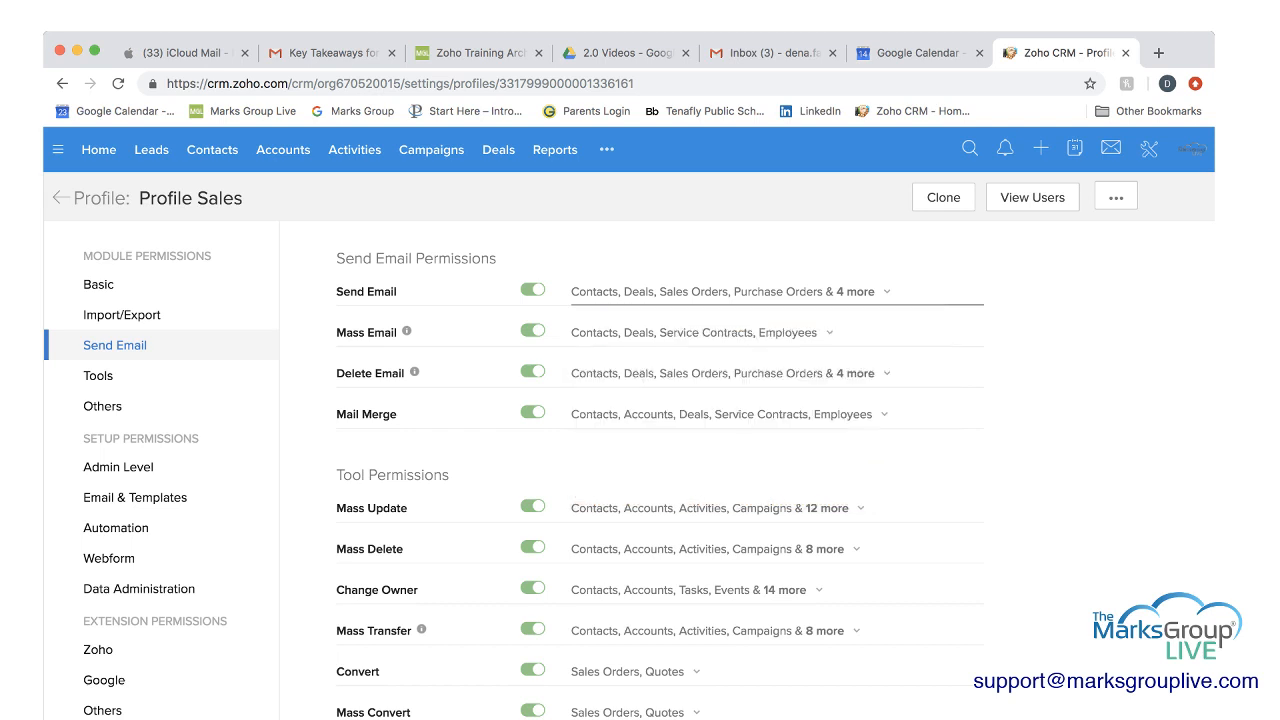
{"action": "left_click", "coordinate": [98, 376]}
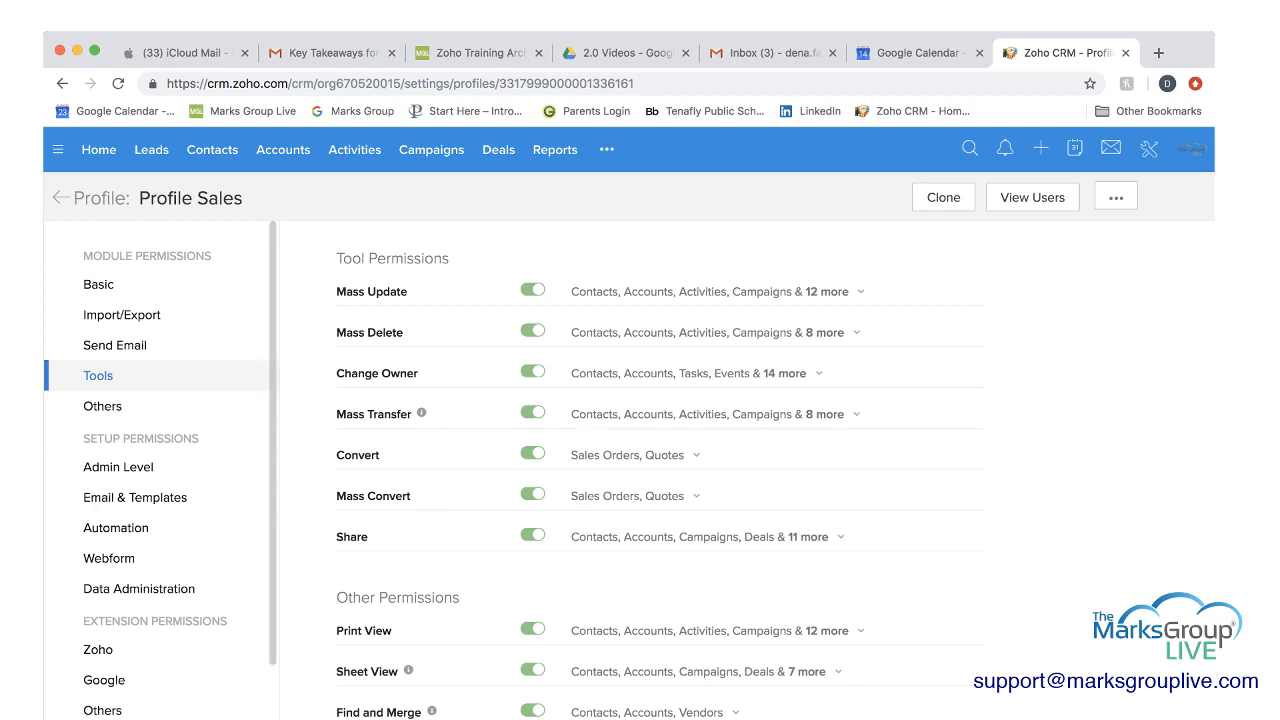
{"action": "scroll", "coordinate": [160, 468], "scroll_direction": "down", "scroll_amount": 2}
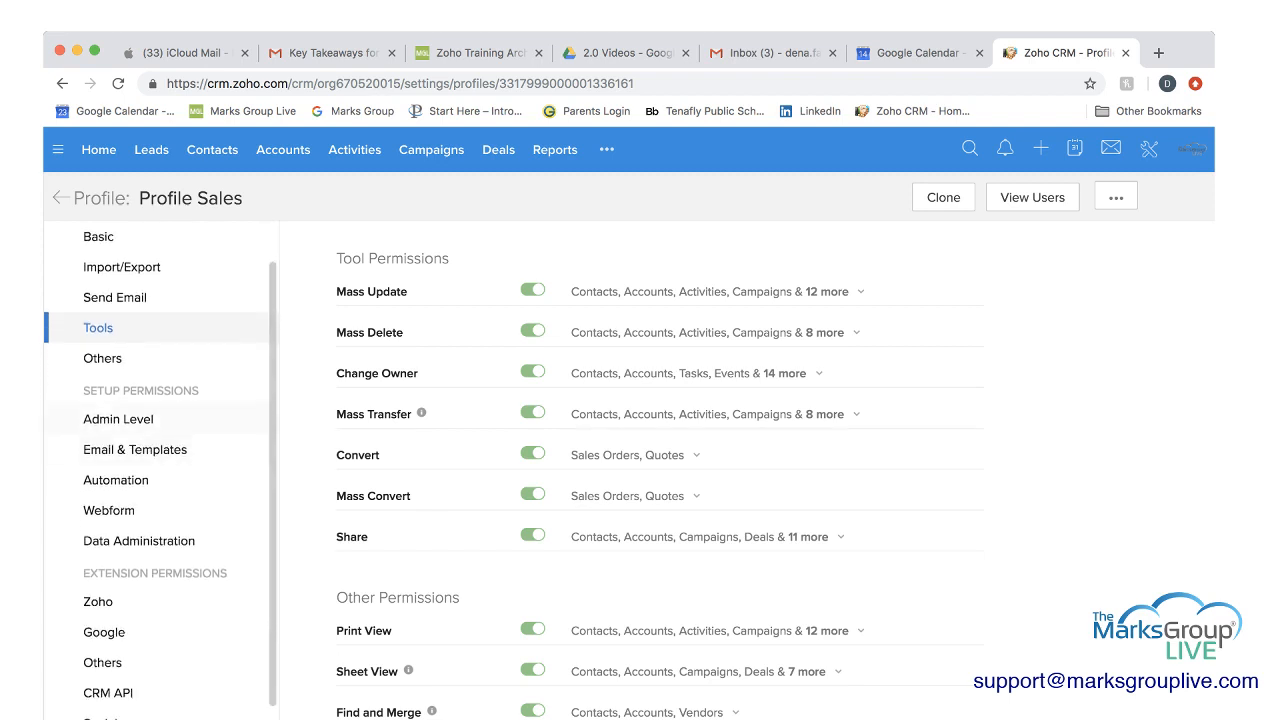
{"action": "scroll", "coordinate": [160, 468], "scroll_direction": "down", "scroll_amount": 1}
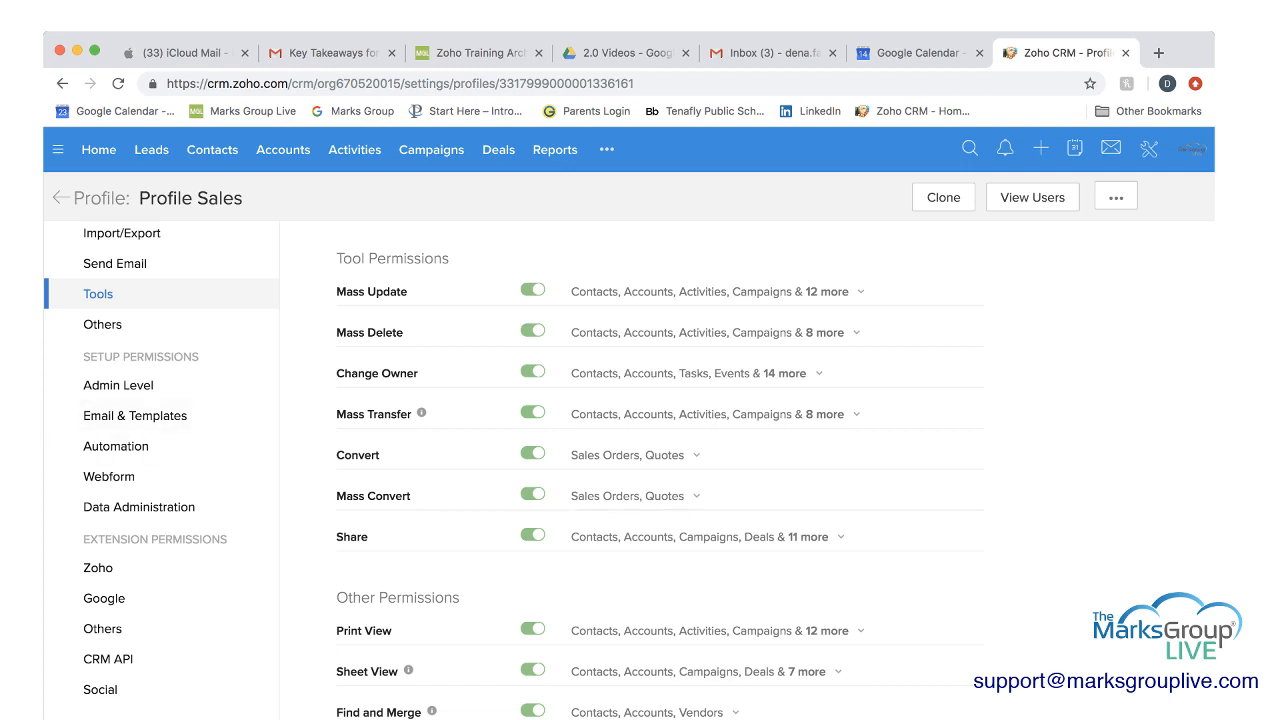
{"action": "scroll", "coordinate": [660, 470], "scroll_direction": "down", "scroll_amount": 5}
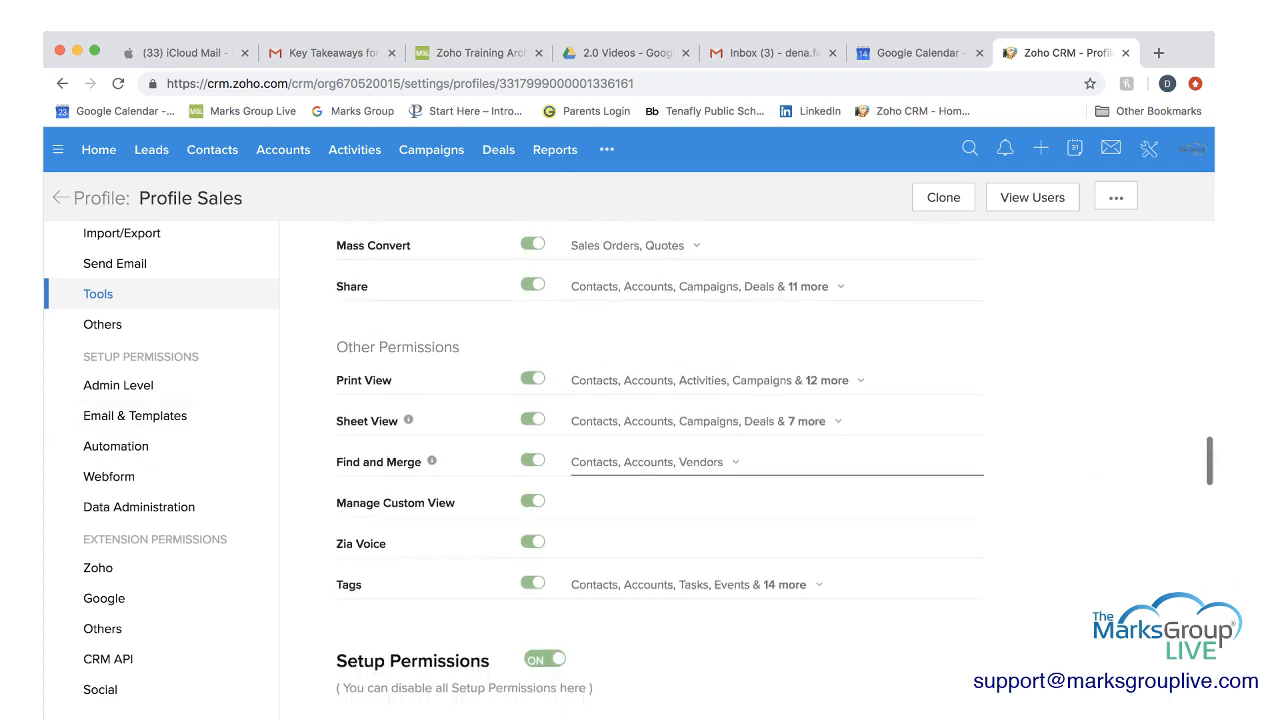
Disable all Setup Permissions for the profile at once, and enable them again.
{"action": "left_click", "coordinate": [545, 489]}
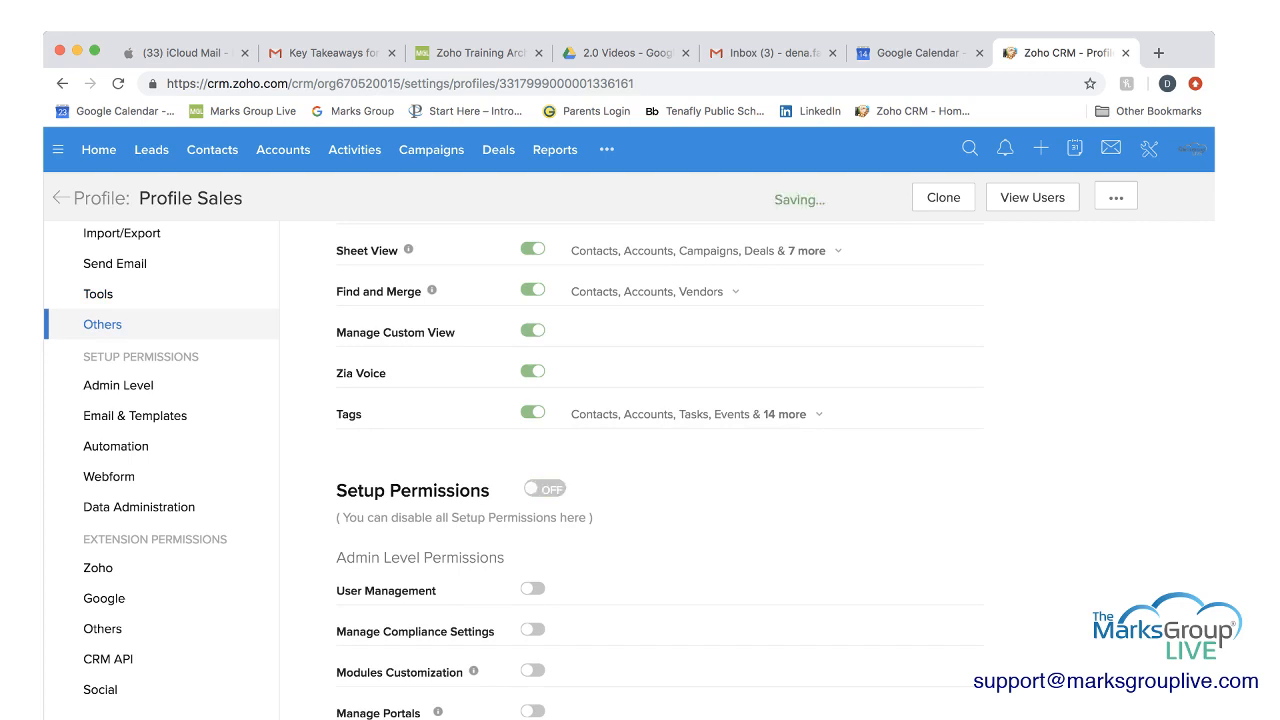
{"action": "left_click", "coordinate": [545, 489]}
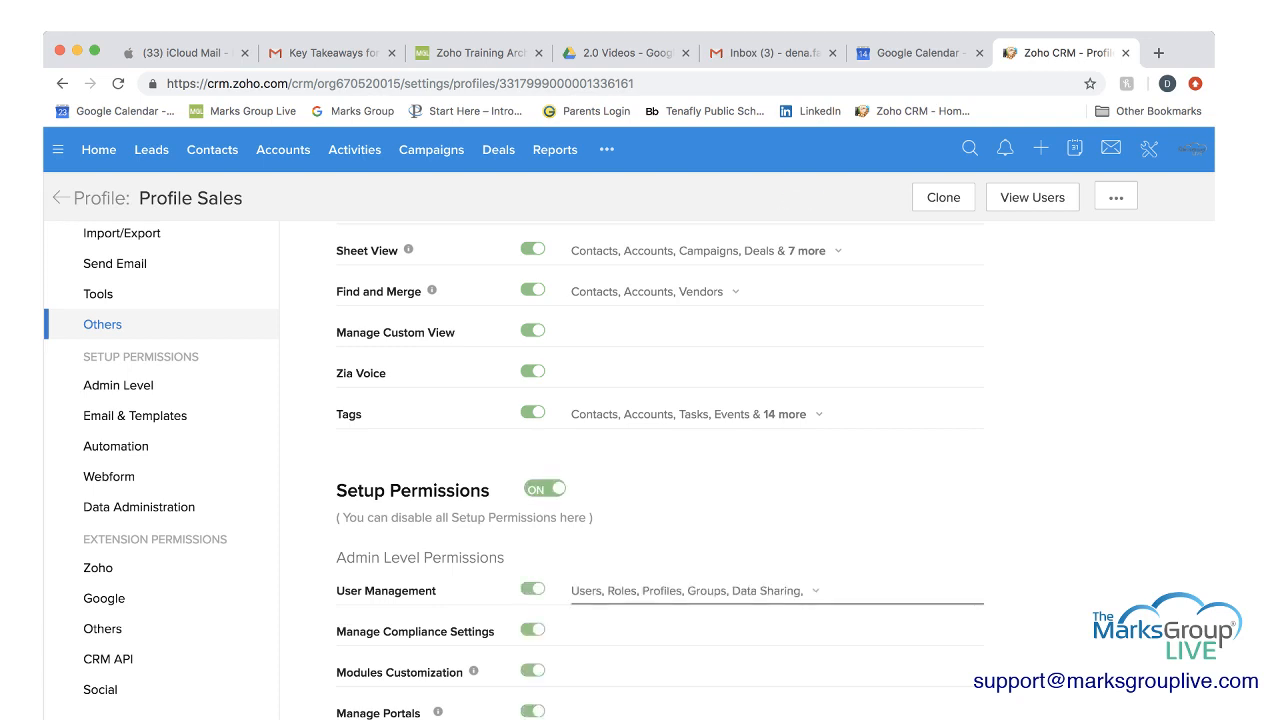
{"action": "scroll", "coordinate": [660, 450], "scroll_direction": "down", "scroll_amount": 3}
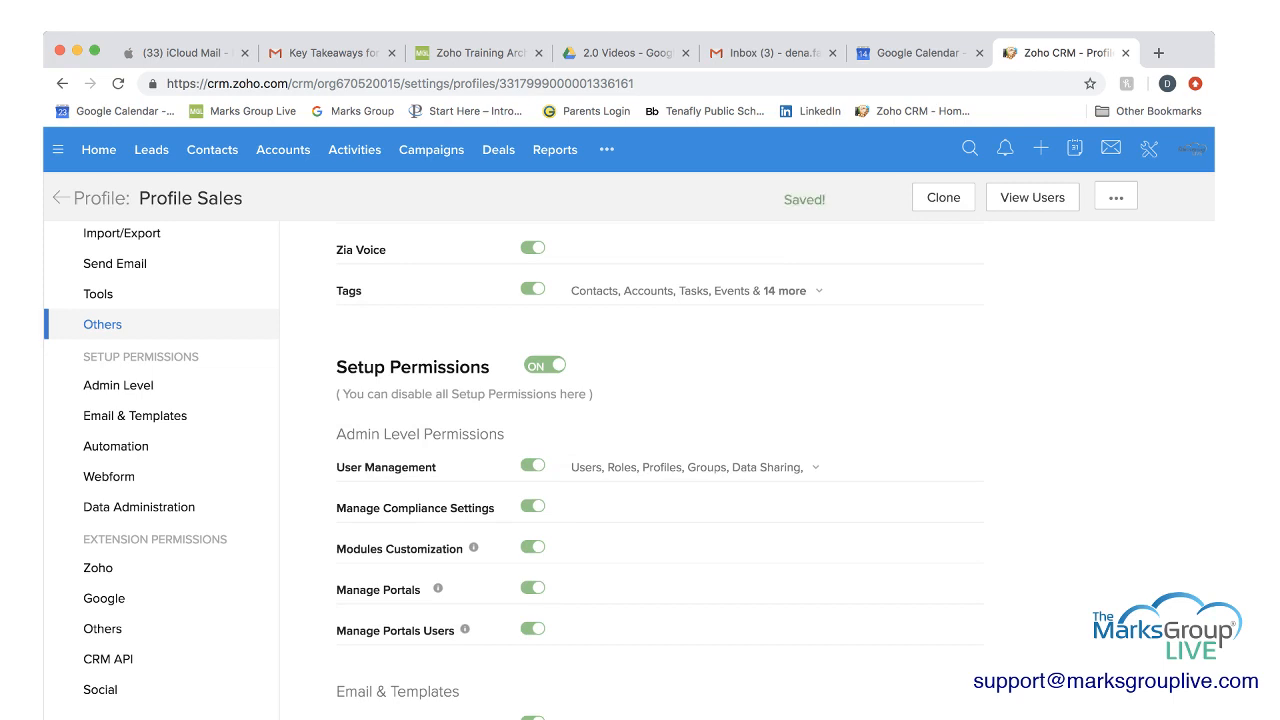
Examine the profile's admin level, email and template, and automation permissions under Setup Permissions.
{"action": "scroll", "coordinate": [660, 470], "scroll_direction": "up", "scroll_amount": 1}
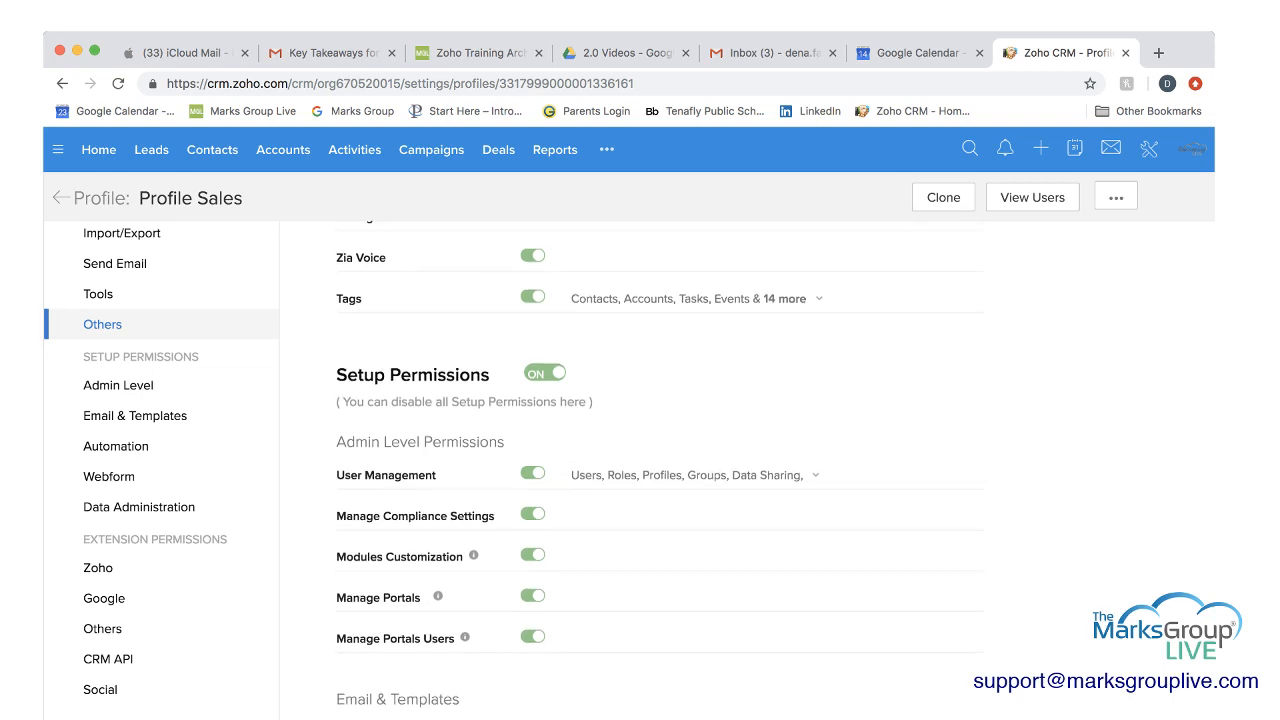
{"action": "scroll", "coordinate": [660, 450], "scroll_direction": "down", "scroll_amount": 1}
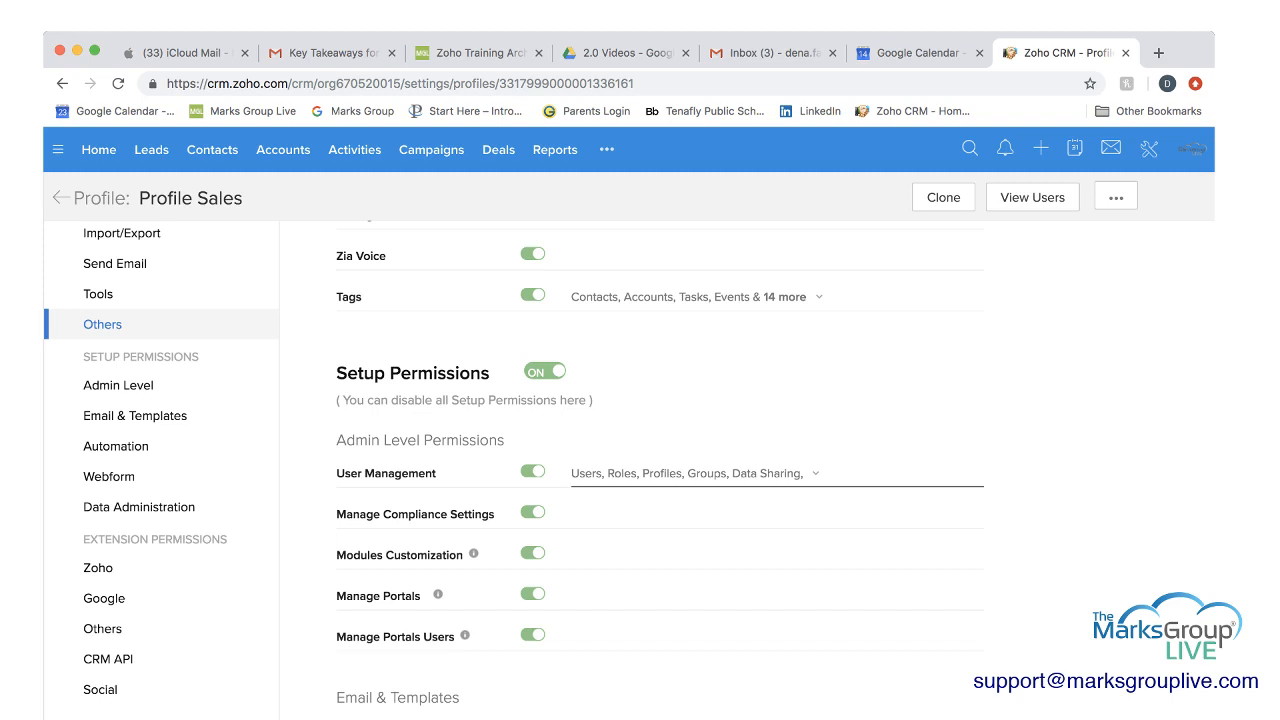
{"action": "scroll", "coordinate": [700, 480], "scroll_direction": "down", "scroll_amount": 5}
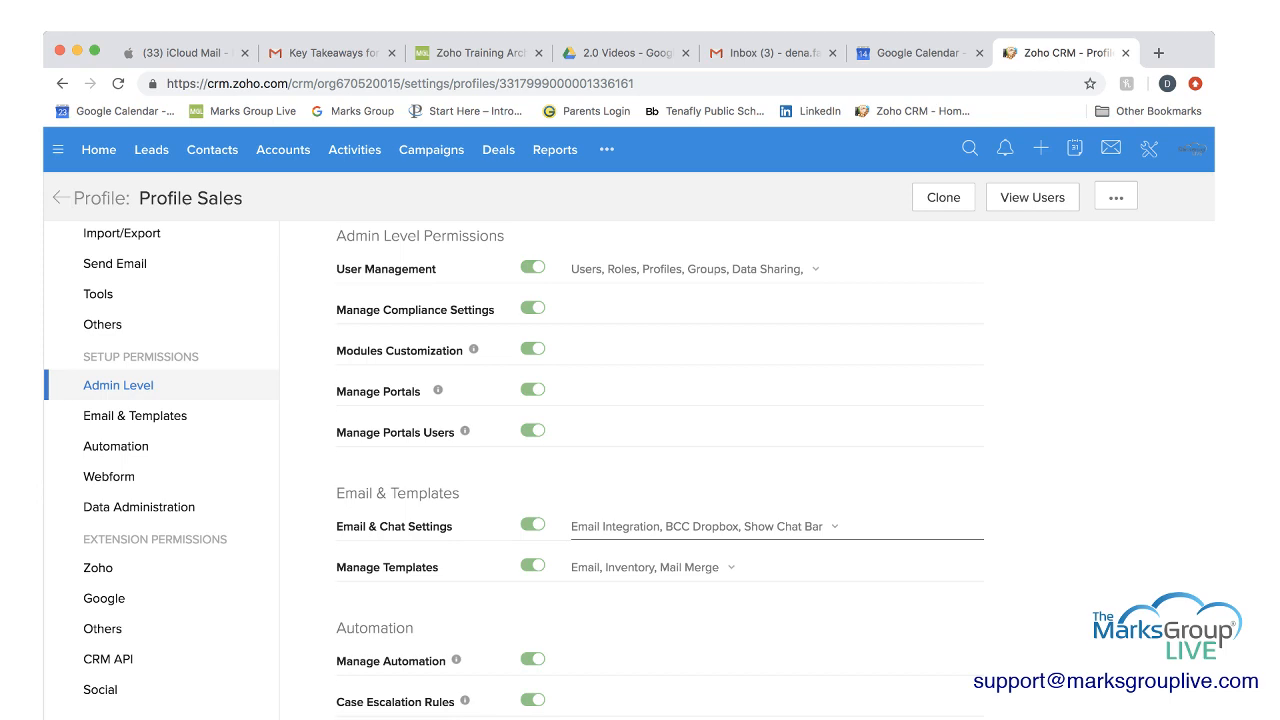
{"action": "scroll", "coordinate": [700, 550], "scroll_direction": "up", "scroll_amount": 1}
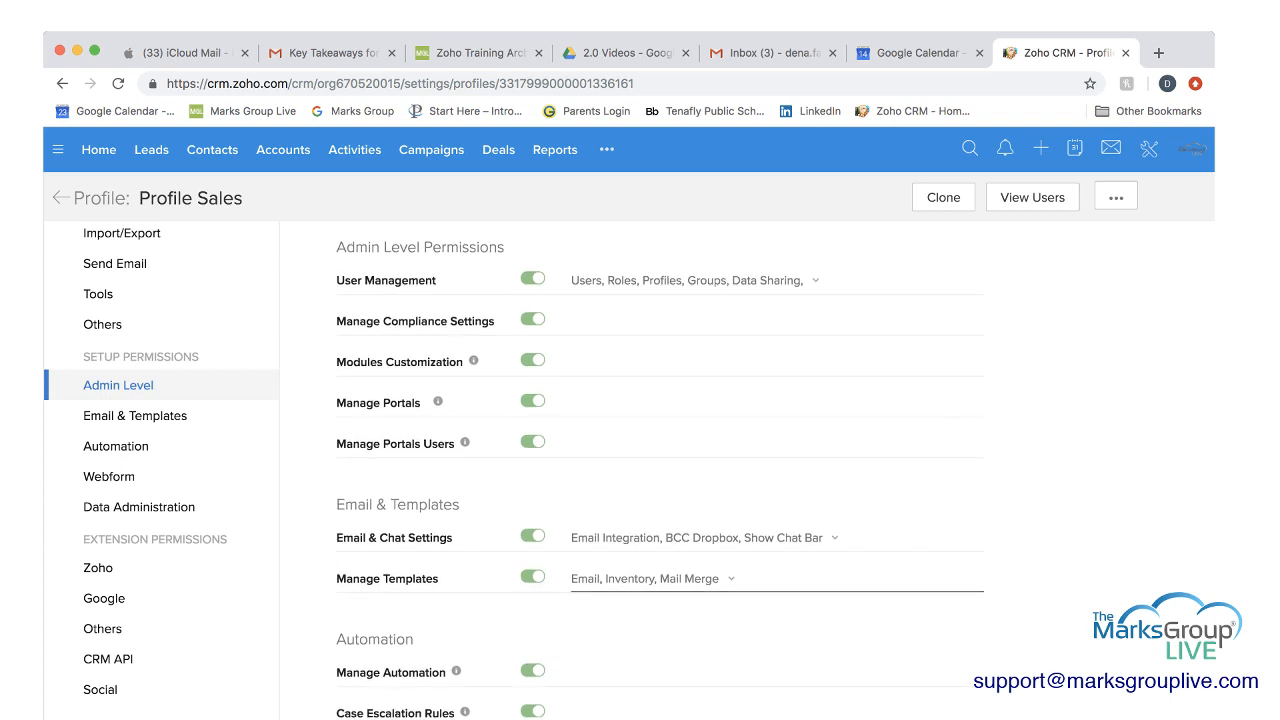
{"action": "scroll", "coordinate": [700, 550], "scroll_direction": "down", "scroll_amount": 2}
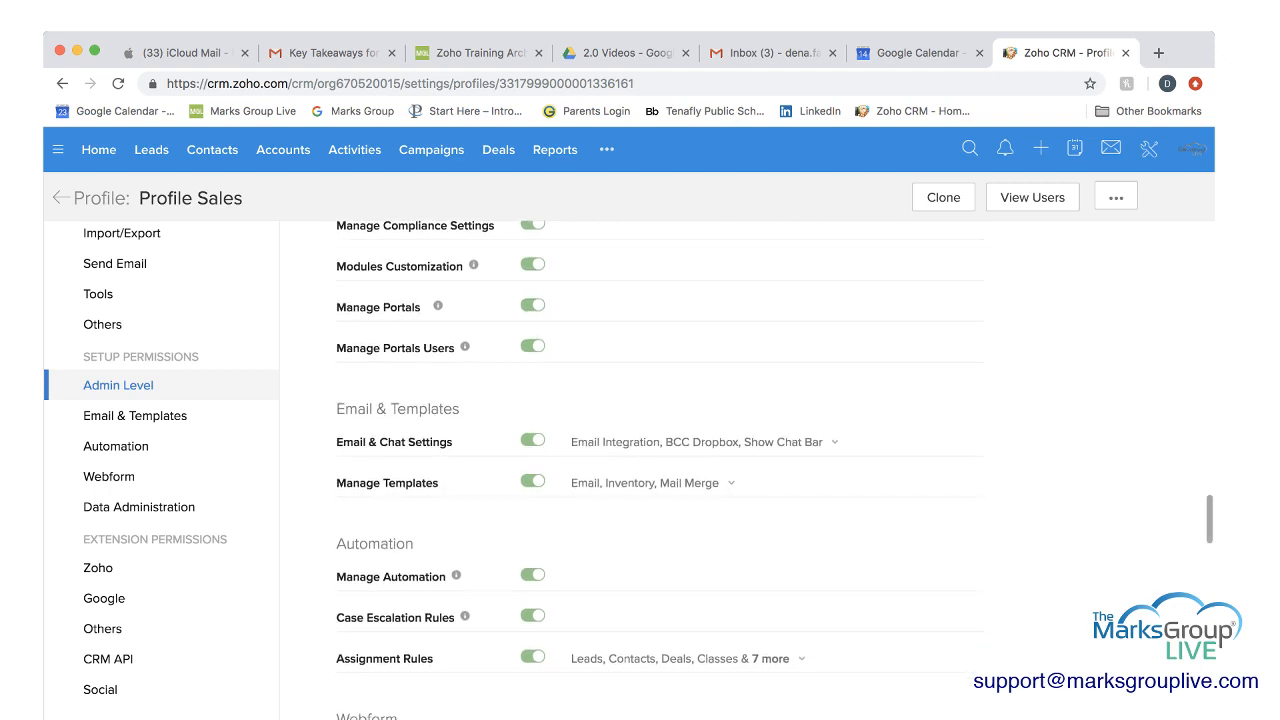
{"action": "scroll", "coordinate": [700, 550], "scroll_direction": "down", "scroll_amount": 1}
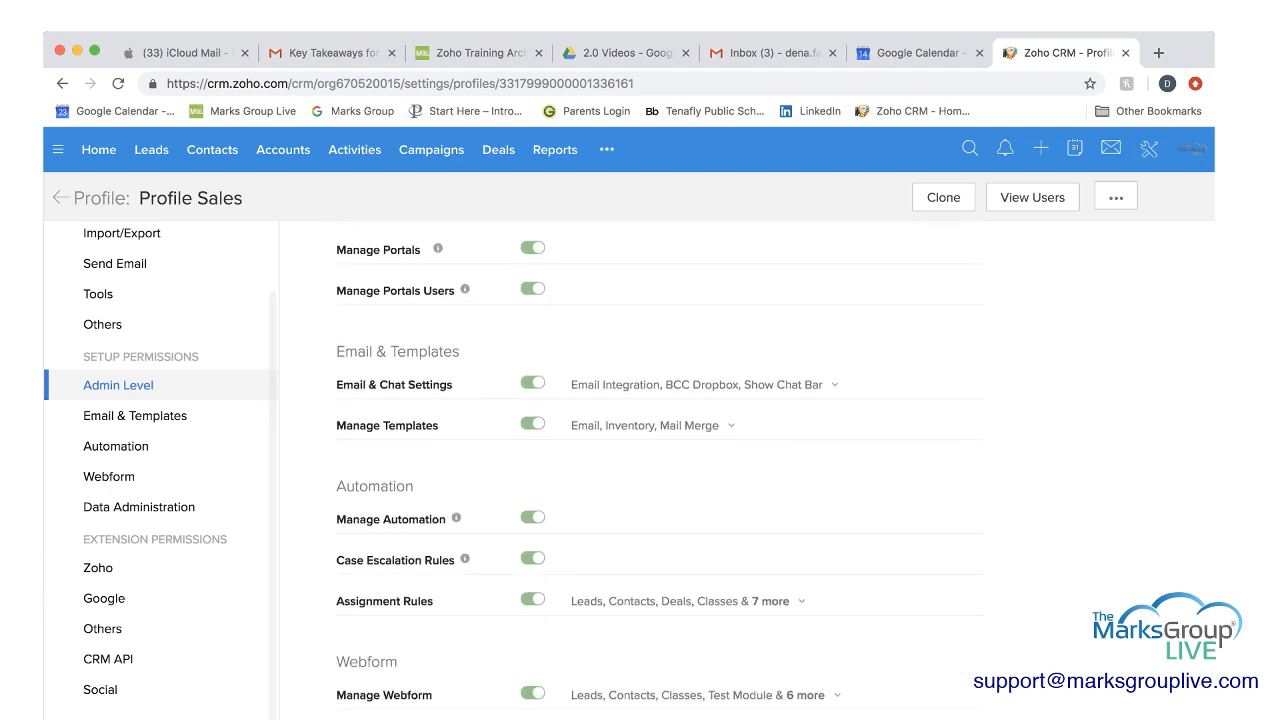
{"action": "scroll", "coordinate": [700, 550], "scroll_direction": "down", "scroll_amount": 10}
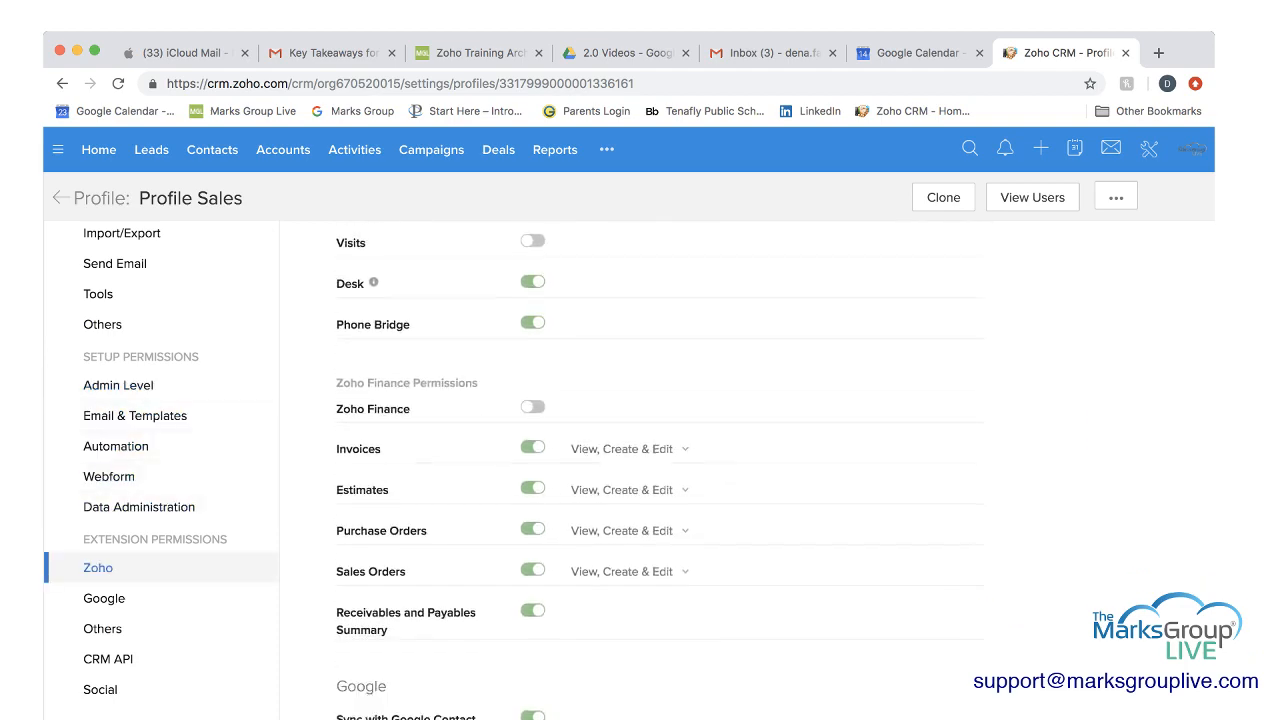
{"action": "scroll", "coordinate": [700, 550], "scroll_direction": "up", "scroll_amount": 5}
{"action": "scroll", "coordinate": [660, 467], "scroll_direction": "up", "scroll_amount": 2}
{"action": "scroll", "coordinate": [660, 467], "scroll_direction": "down", "scroll_amount": 3}
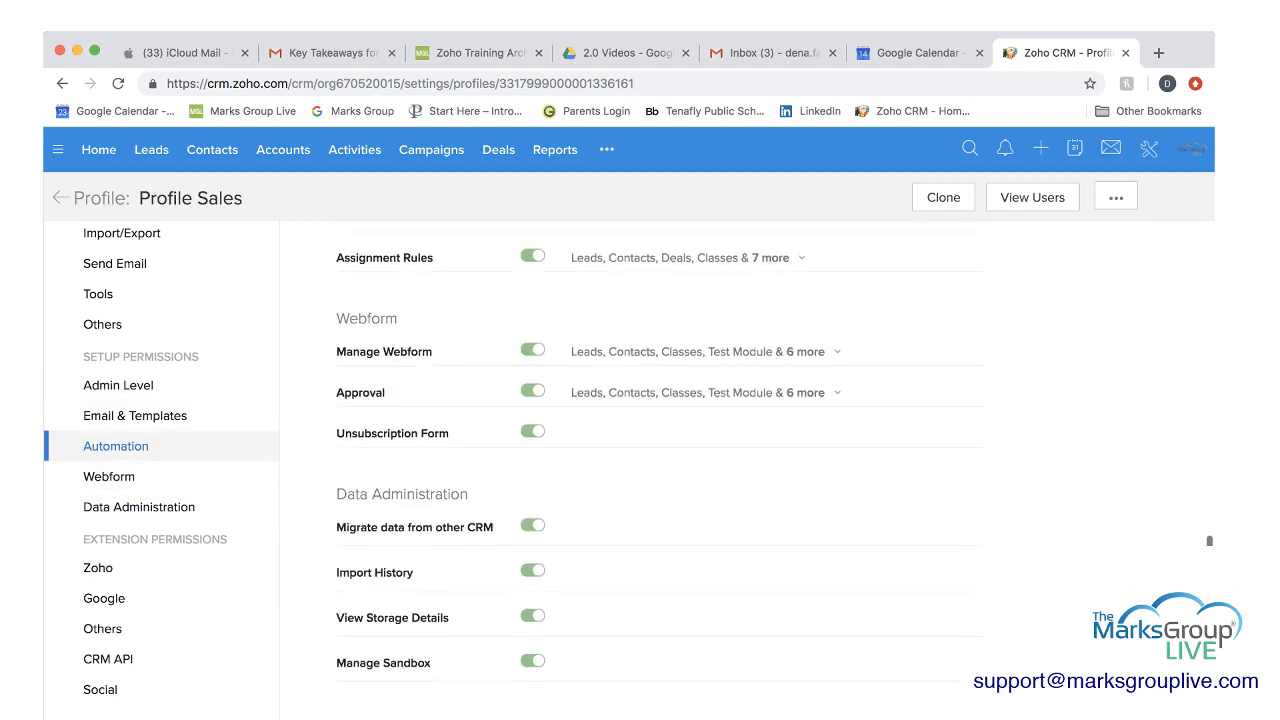
Examine the profile's webform and data administration permissions and its Zoho extension permissions, including Zoho Finance.
{"action": "scroll", "coordinate": [660, 467], "scroll_direction": "down", "scroll_amount": 2}
{"action": "scroll", "coordinate": [660, 467], "scroll_direction": "up", "scroll_amount": 5}
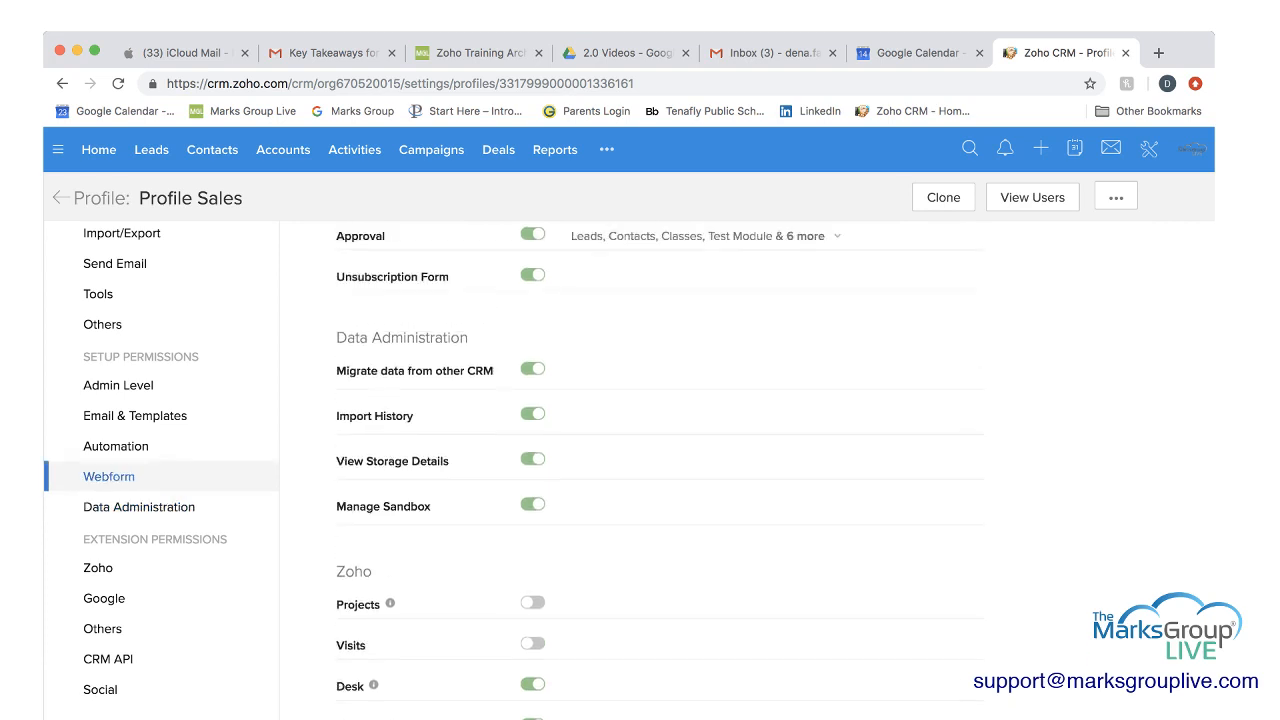
{"action": "scroll", "coordinate": [660, 467], "scroll_direction": "down", "scroll_amount": 3}
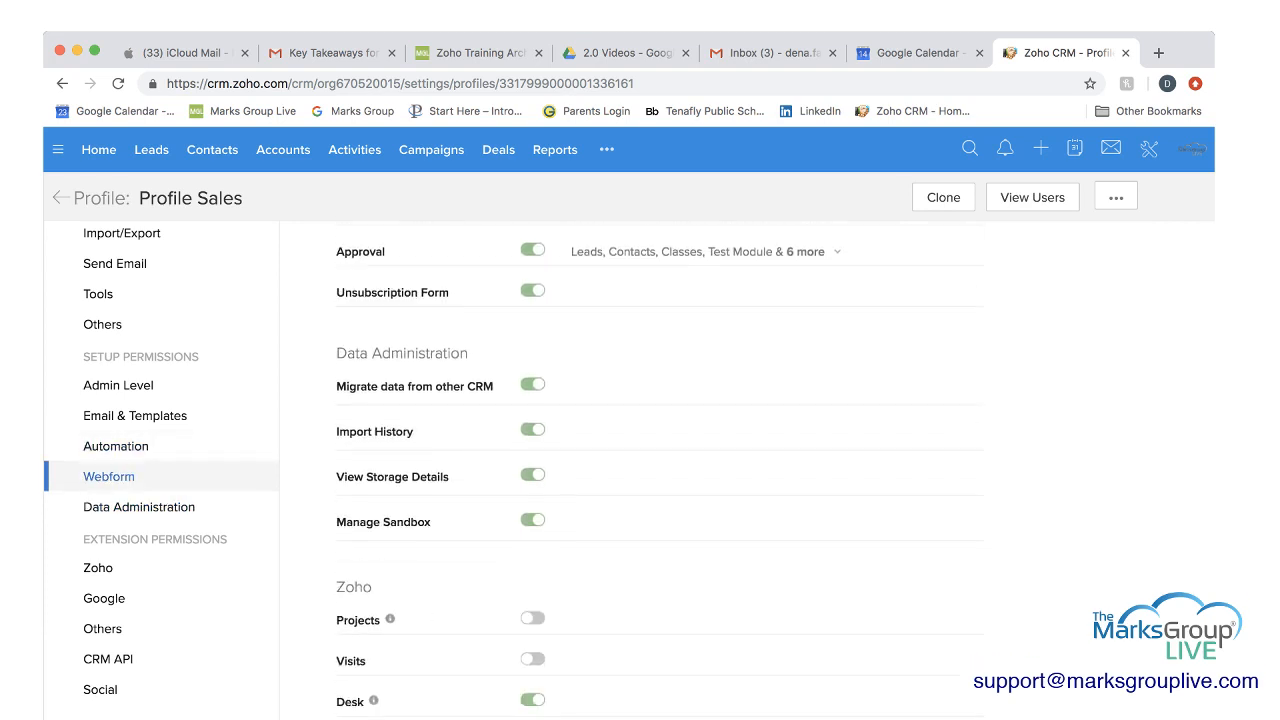
{"action": "scroll", "coordinate": [660, 467], "scroll_direction": "down", "scroll_amount": 1}
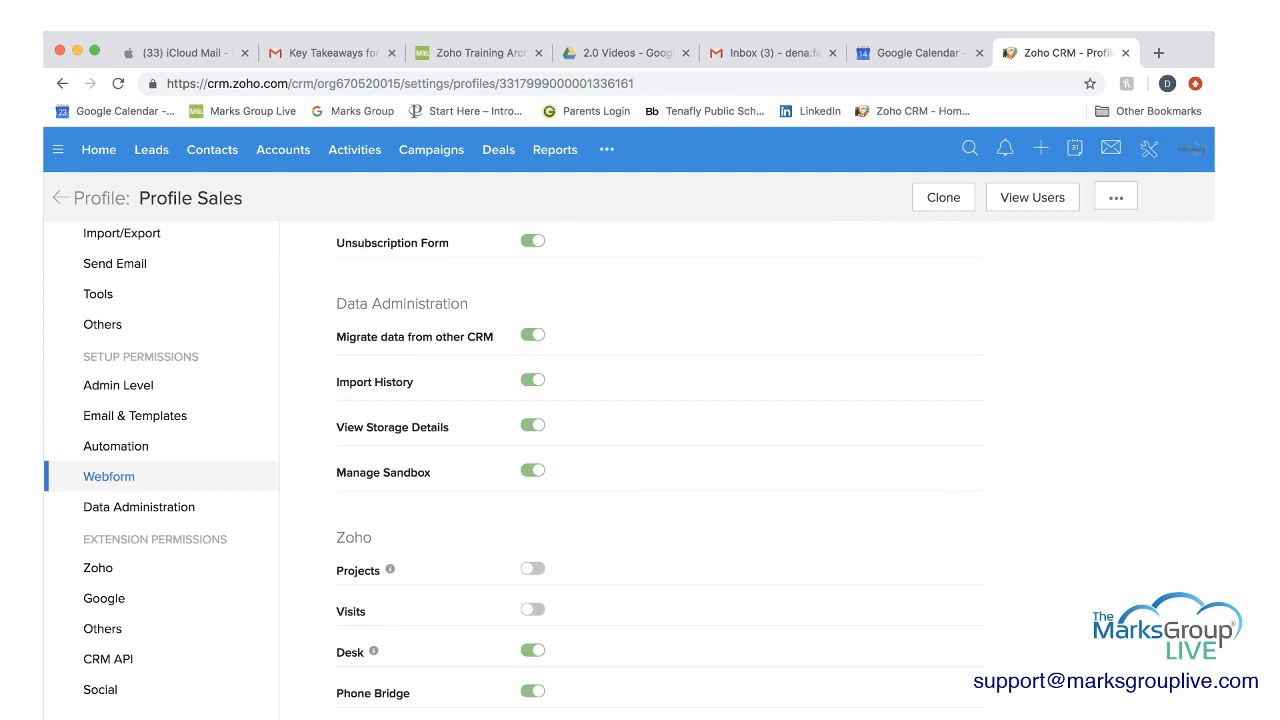
{"action": "scroll", "coordinate": [660, 467], "scroll_direction": "down", "scroll_amount": 3}
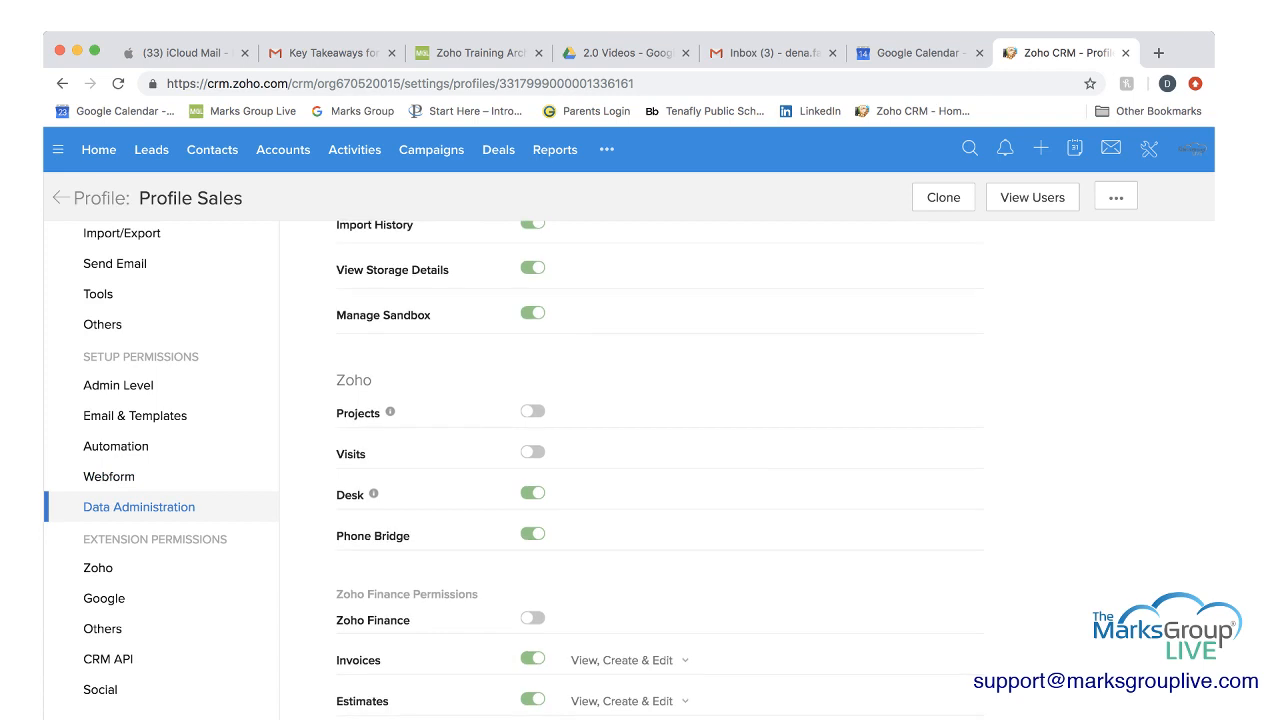
{"action": "scroll", "coordinate": [660, 467], "scroll_direction": "down", "scroll_amount": 3}
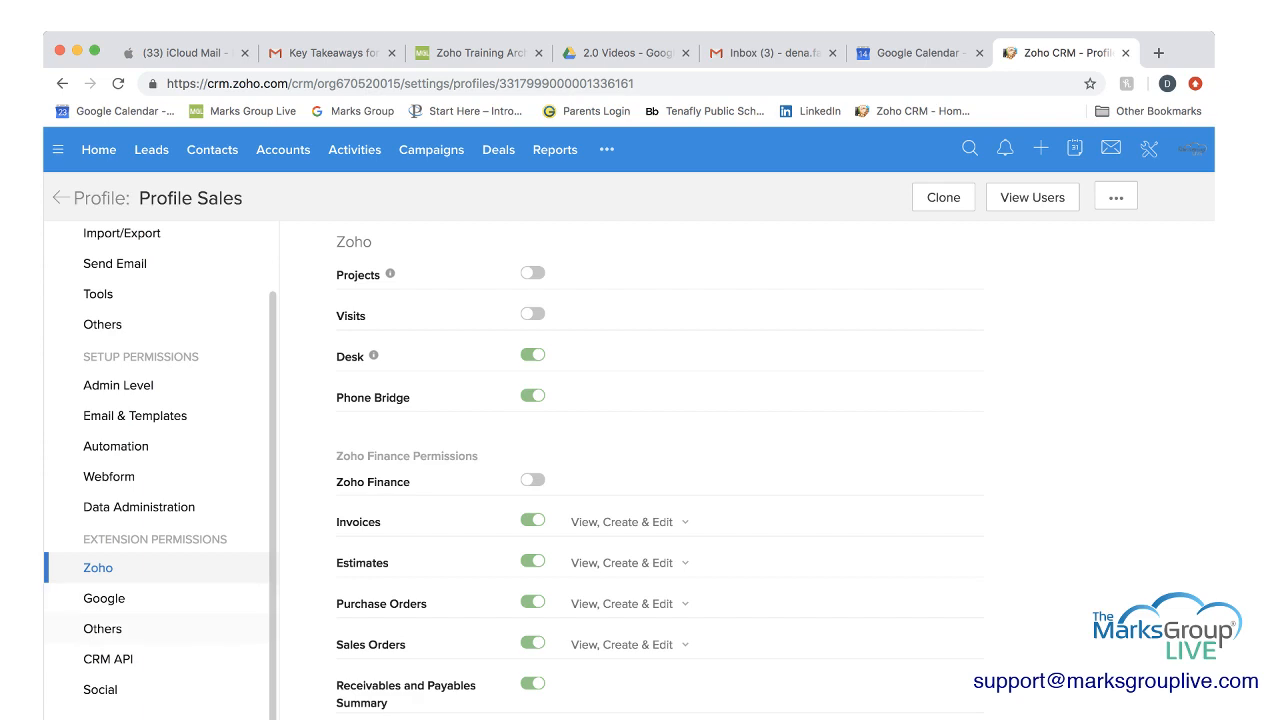
{"action": "scroll", "coordinate": [160, 630], "scroll_direction": "up", "scroll_amount": 1}
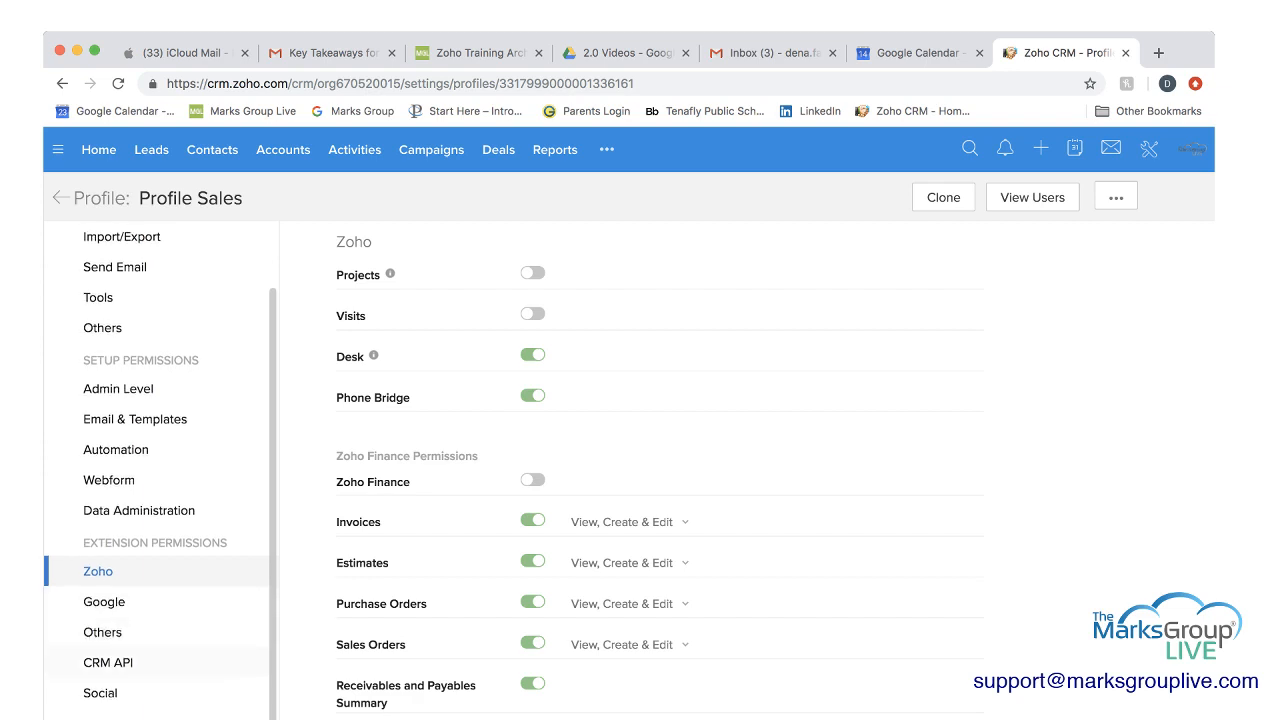
{"action": "scroll", "coordinate": [160, 470], "scroll_direction": "up", "scroll_amount": 2}
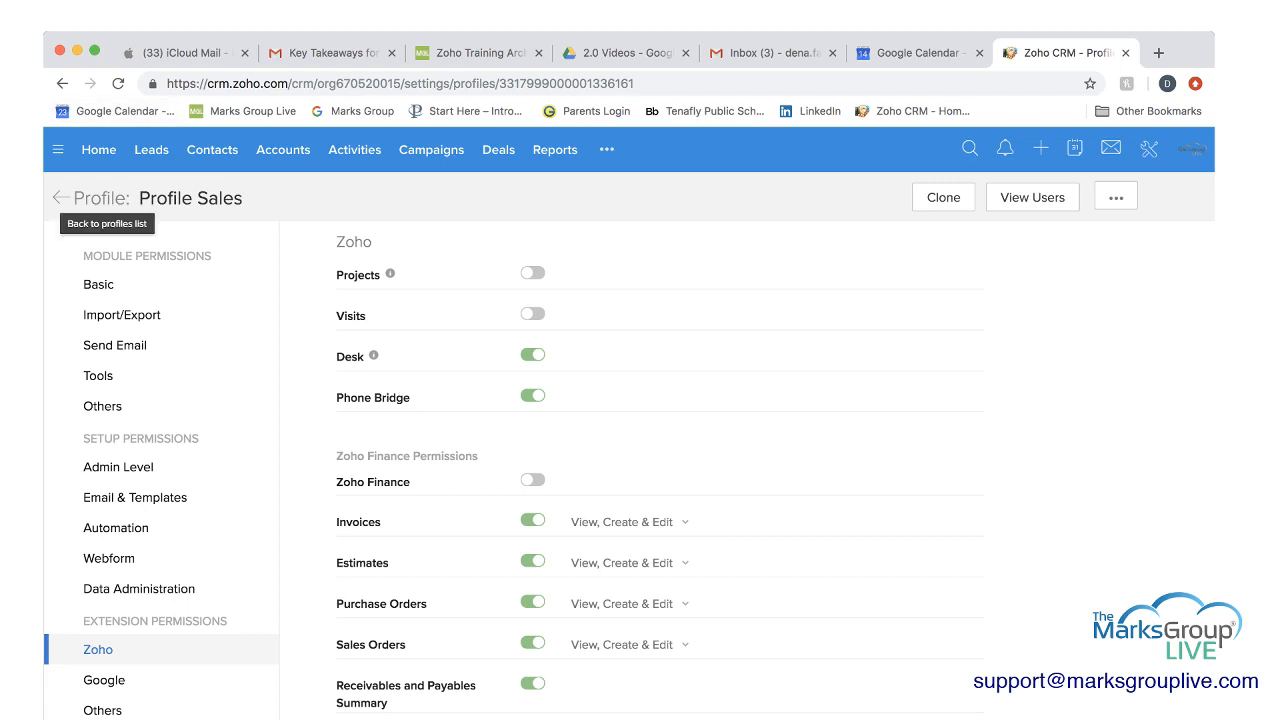
Leave the profile for the organization's Roles page and examine the role hierarchy from CEO down to Service Manager.
{"action": "left_click", "coordinate": [60, 197]}
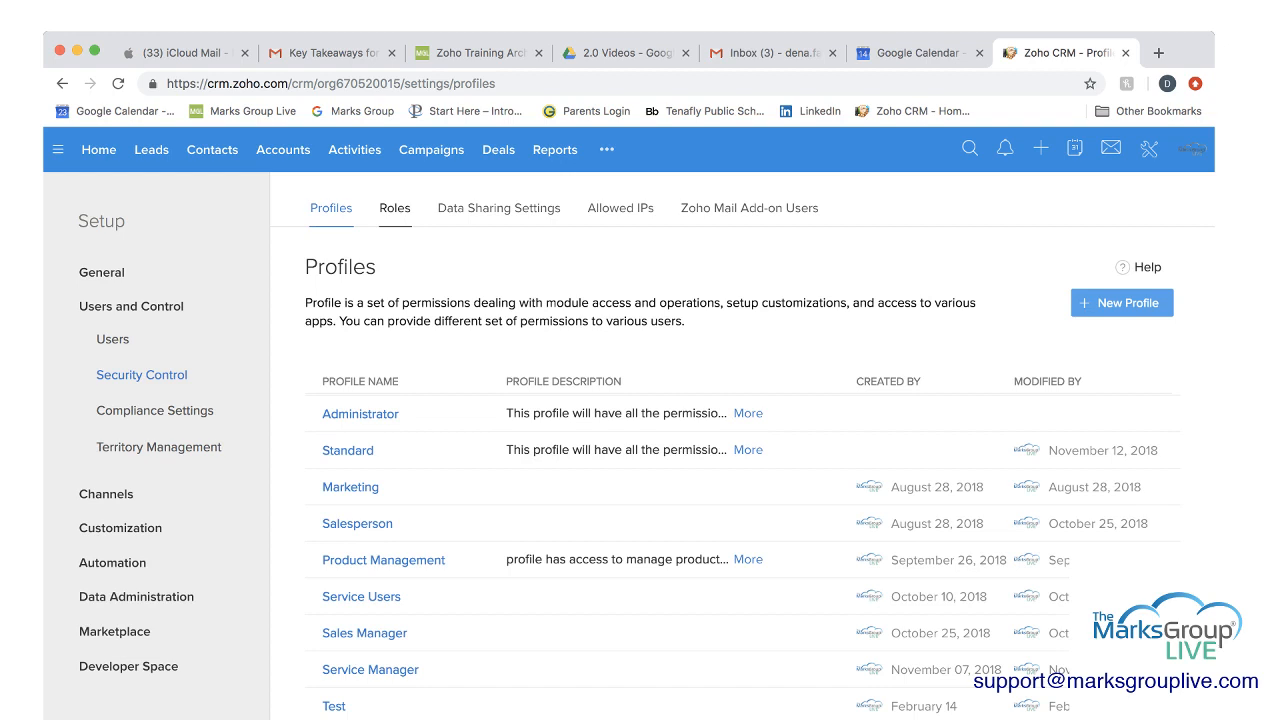
{"action": "left_click", "coordinate": [395, 208]}
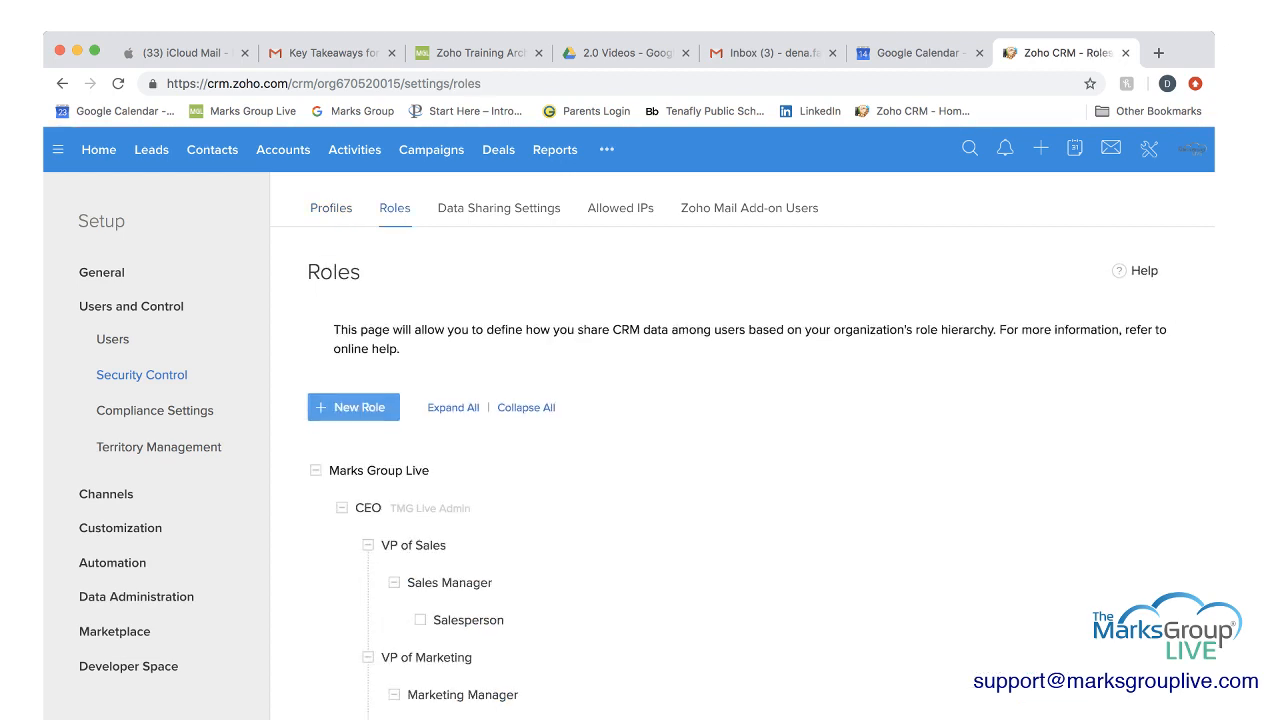
{"action": "scroll", "coordinate": [740, 480], "scroll_direction": "down", "scroll_amount": 2}
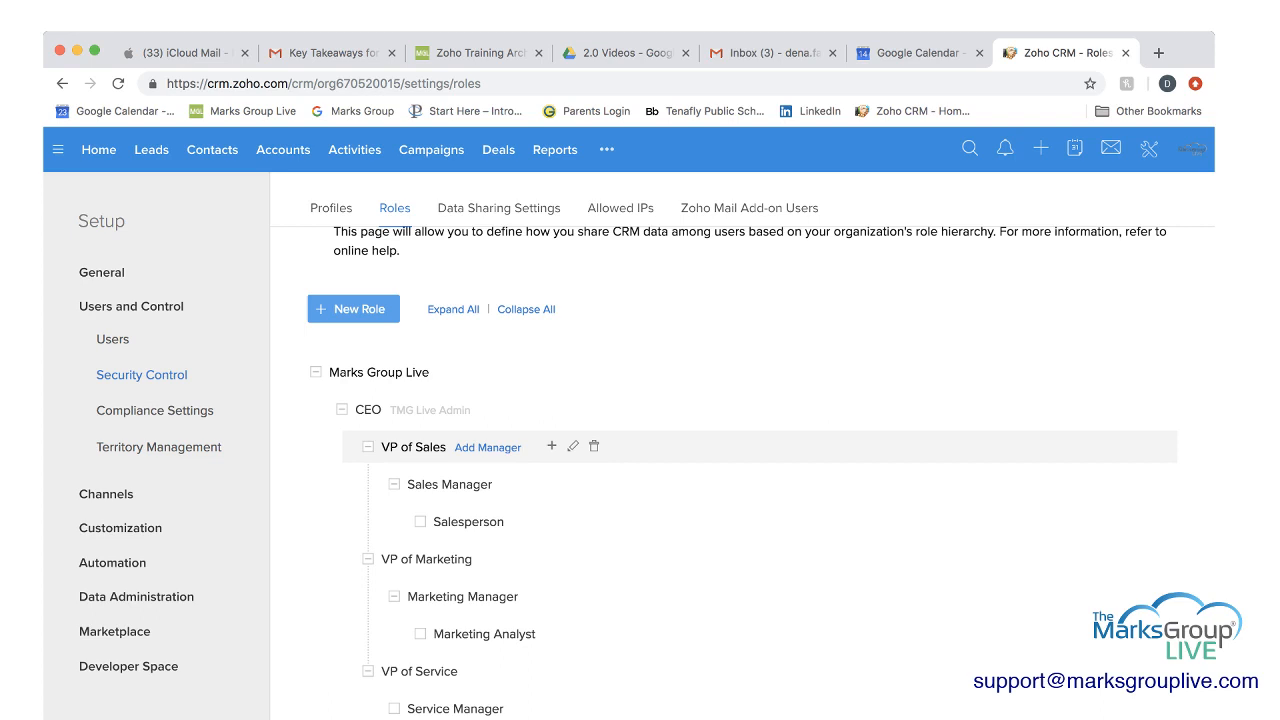
{"action": "scroll", "coordinate": [700, 446], "scroll_direction": "down", "scroll_amount": 1}
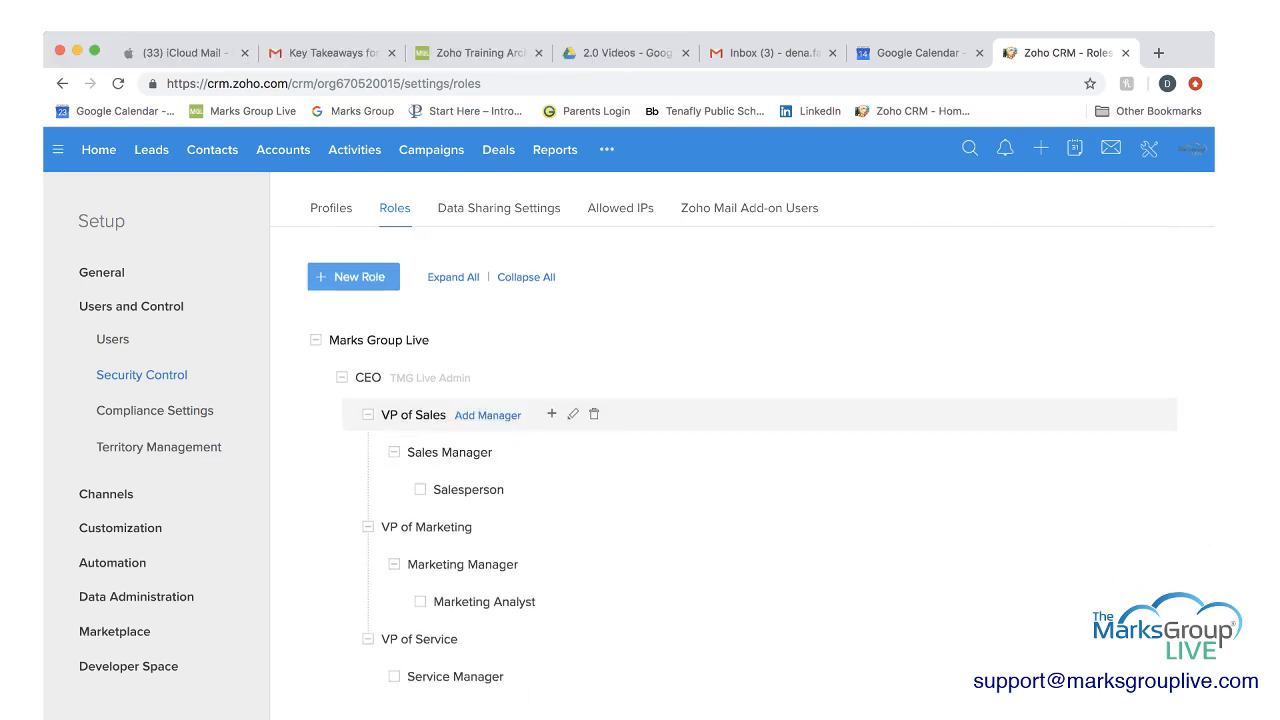
{"action": "scroll", "coordinate": [700, 642], "scroll_direction": "up", "scroll_amount": 1}
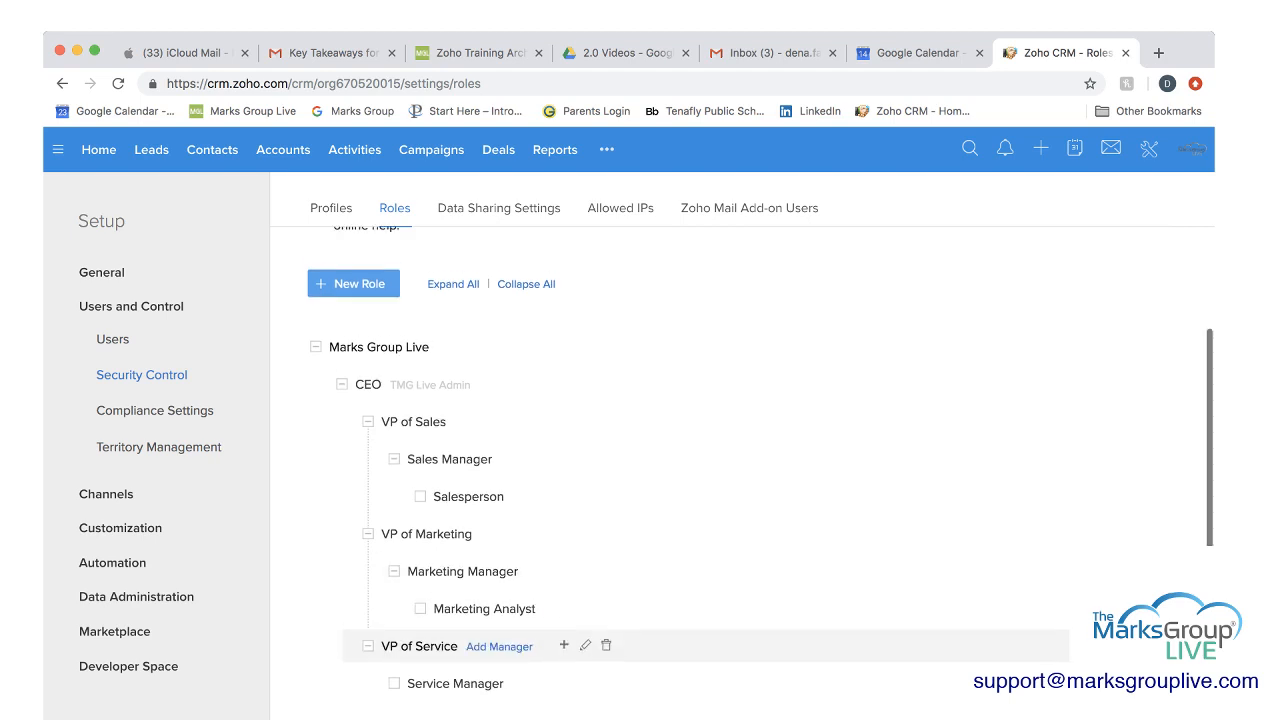
{"action": "scroll", "coordinate": [700, 384], "scroll_direction": "down", "scroll_amount": 1}
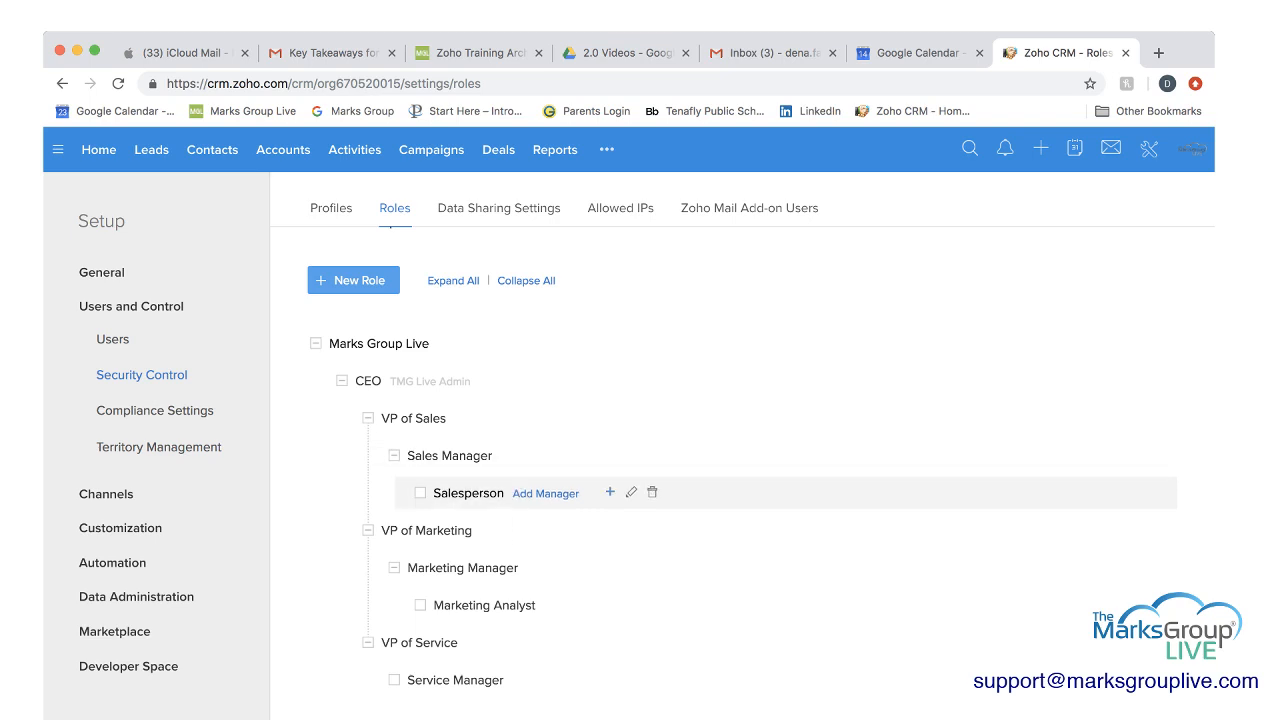
{"action": "left_click", "coordinate": [610, 492]}
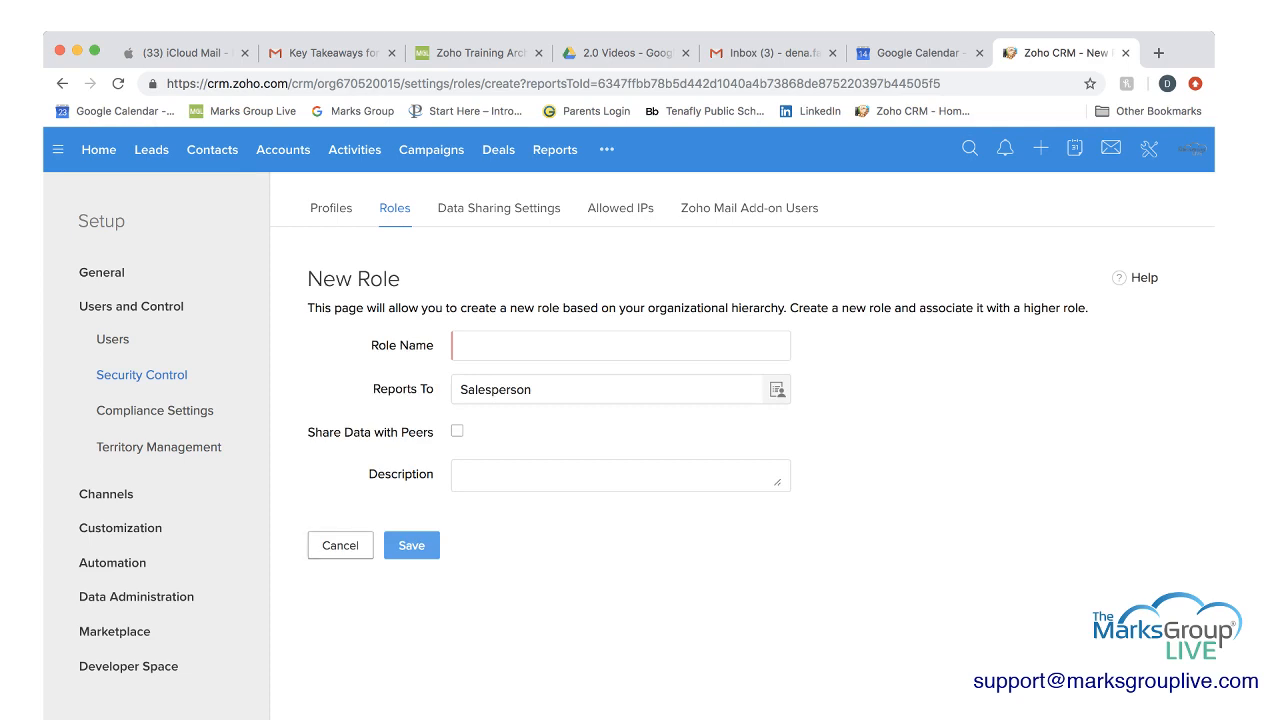
{"action": "left_click", "coordinate": [340, 545]}
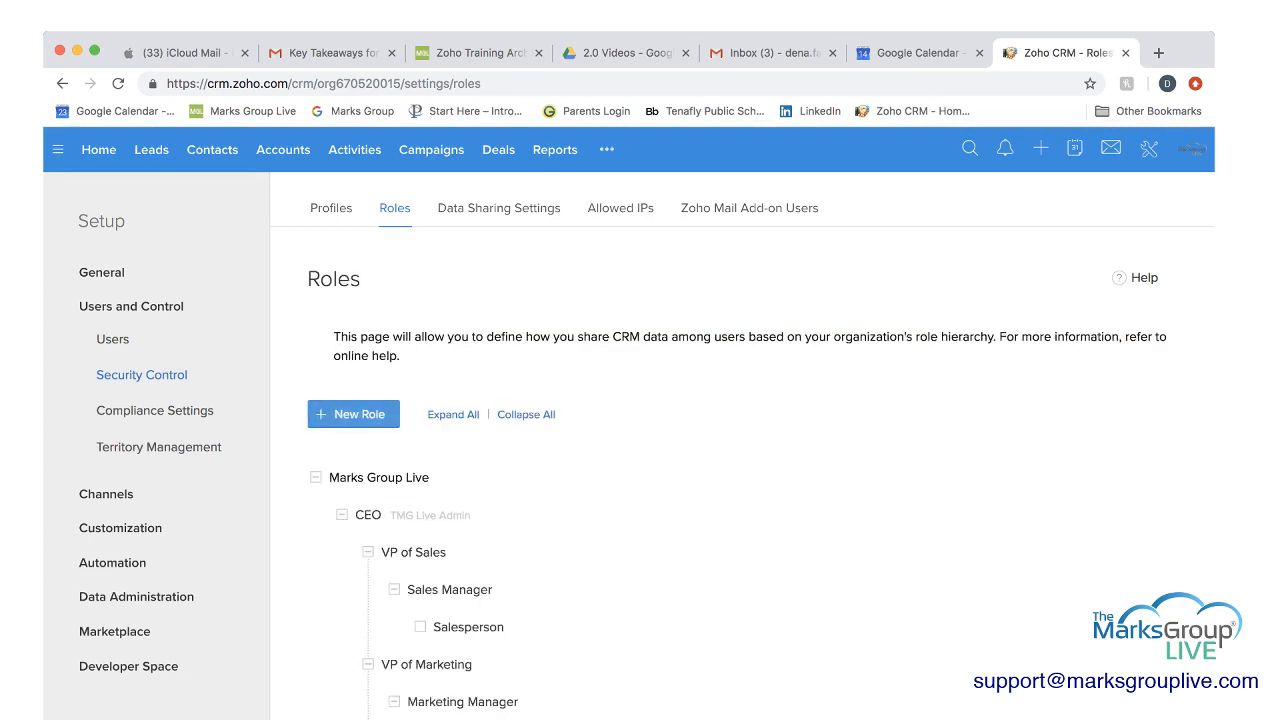
Start a new role named Marketing Analyst that reports to Marketing Manager.
{"action": "left_click", "coordinate": [353, 414]}
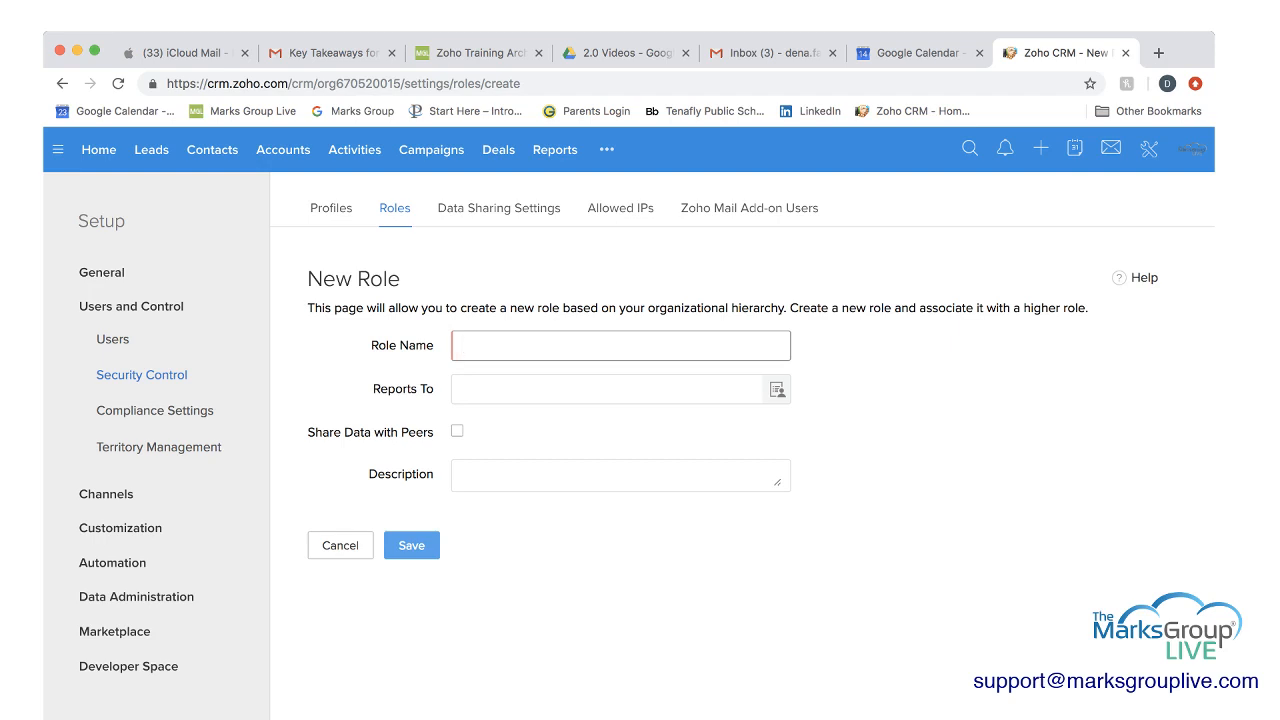
{"action": "type", "text": "Marketing Analyst"}
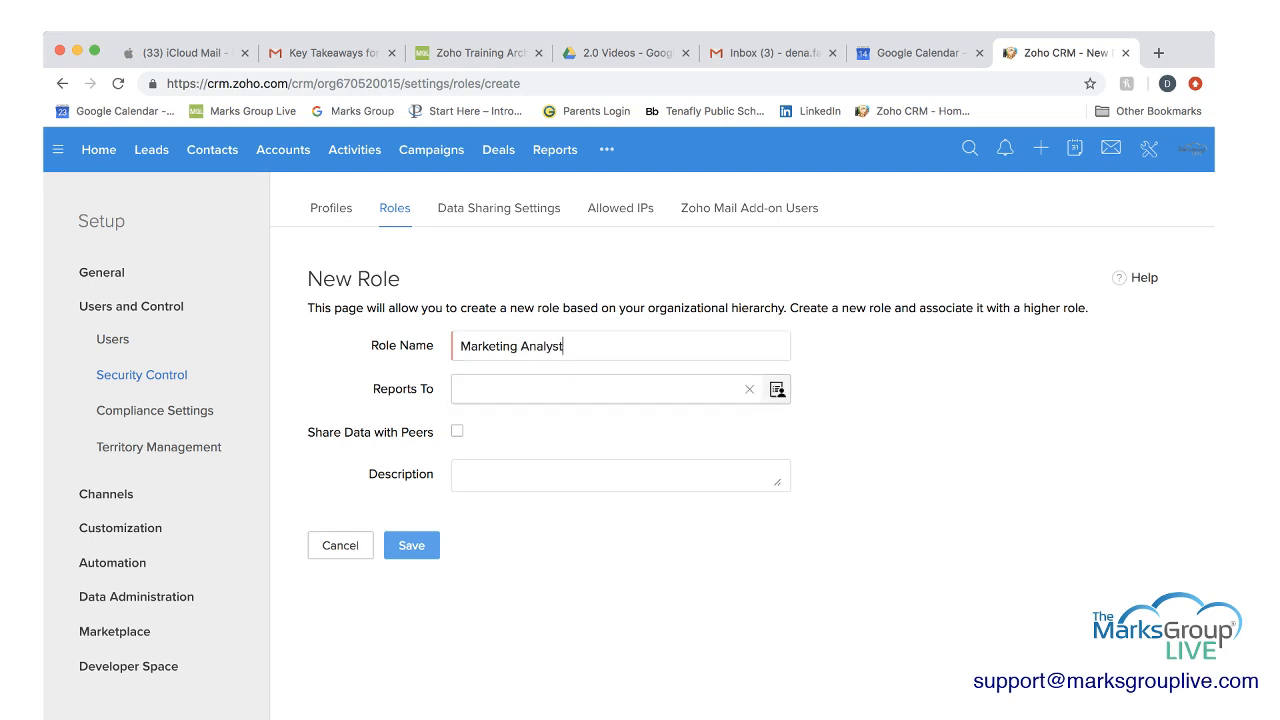
{"action": "left_click", "coordinate": [777, 390]}
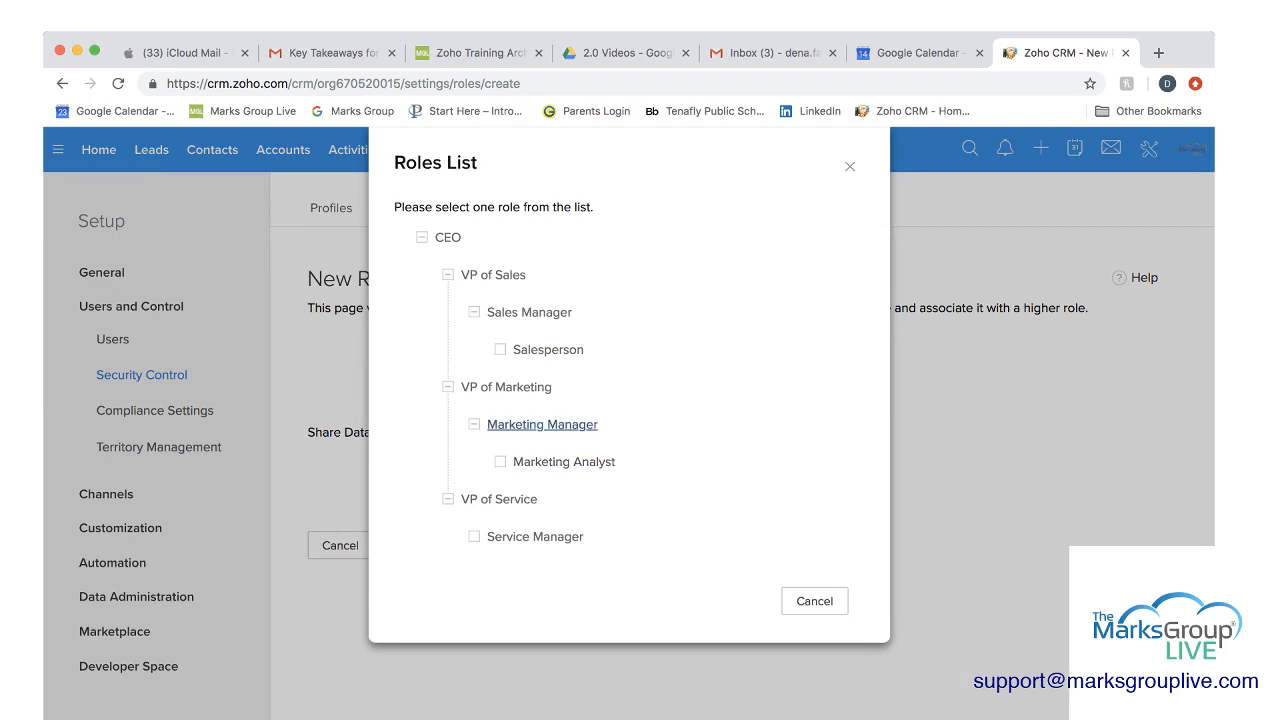
{"action": "left_click", "coordinate": [542, 424]}
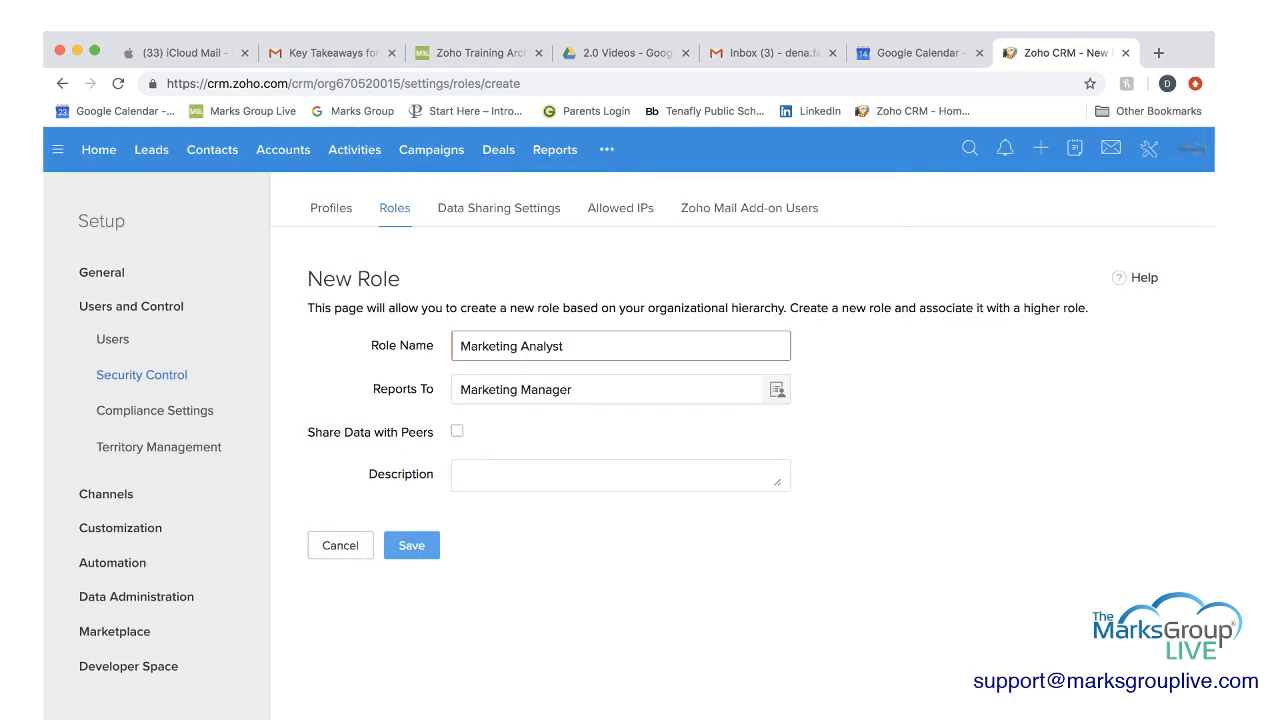
Change the new role's name to Marketing Analyst 1, leave its description empty, and save the role.
{"action": "left_click", "coordinate": [580, 346]}
{"action": "type", "text": "1"}
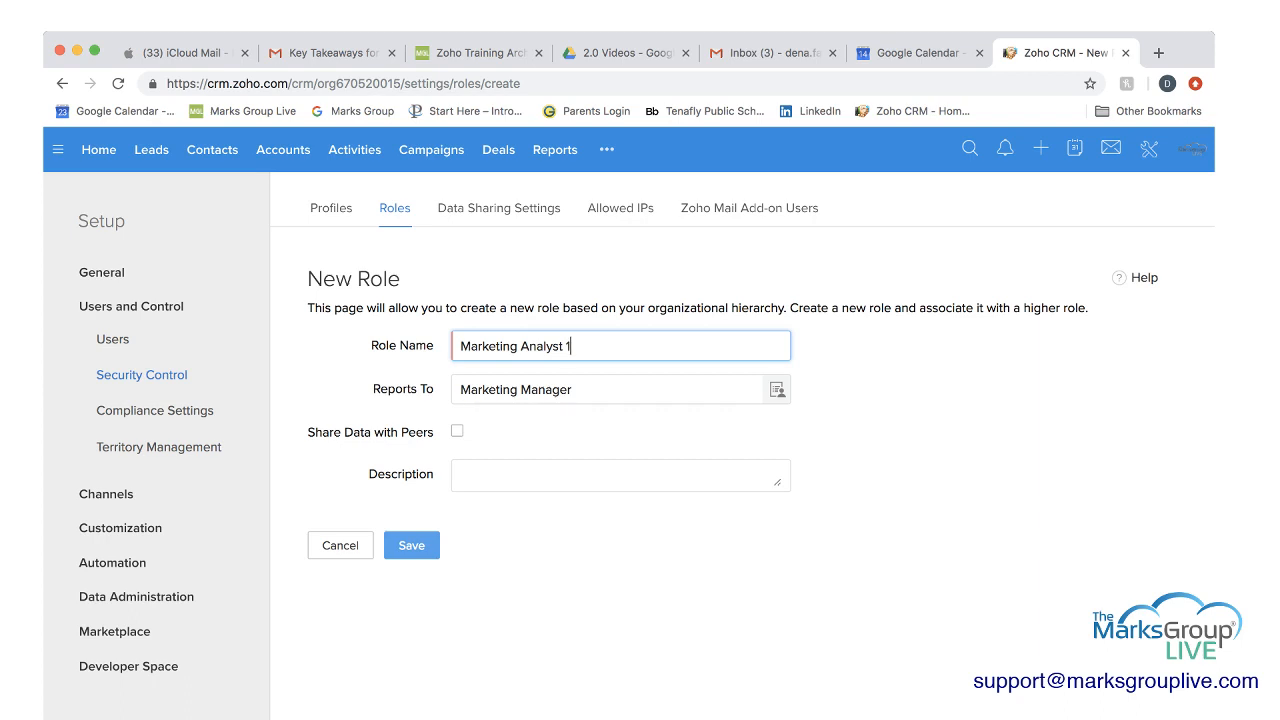
{"action": "left_click", "coordinate": [620, 475]}
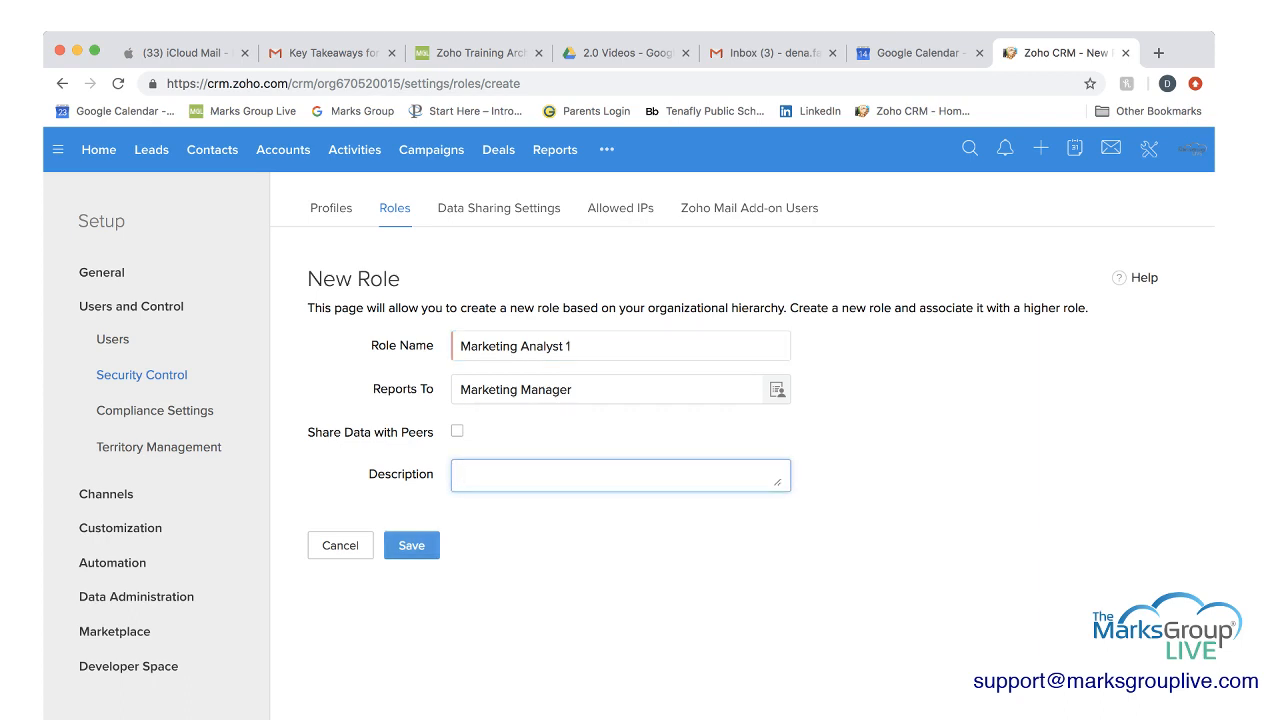
{"action": "left_click", "coordinate": [411, 545]}
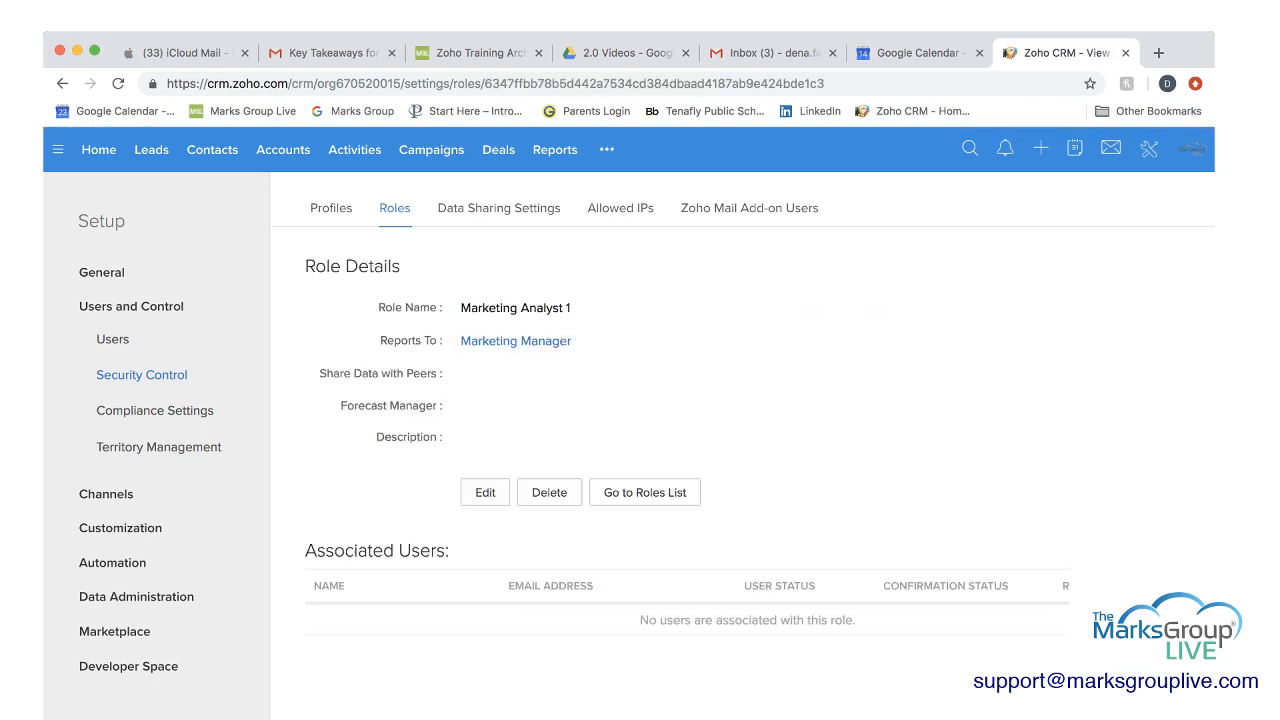
Return to the roles list and examine where Marketing Analyst 1 sits in the role hierarchy.
{"action": "left_click", "coordinate": [645, 492]}
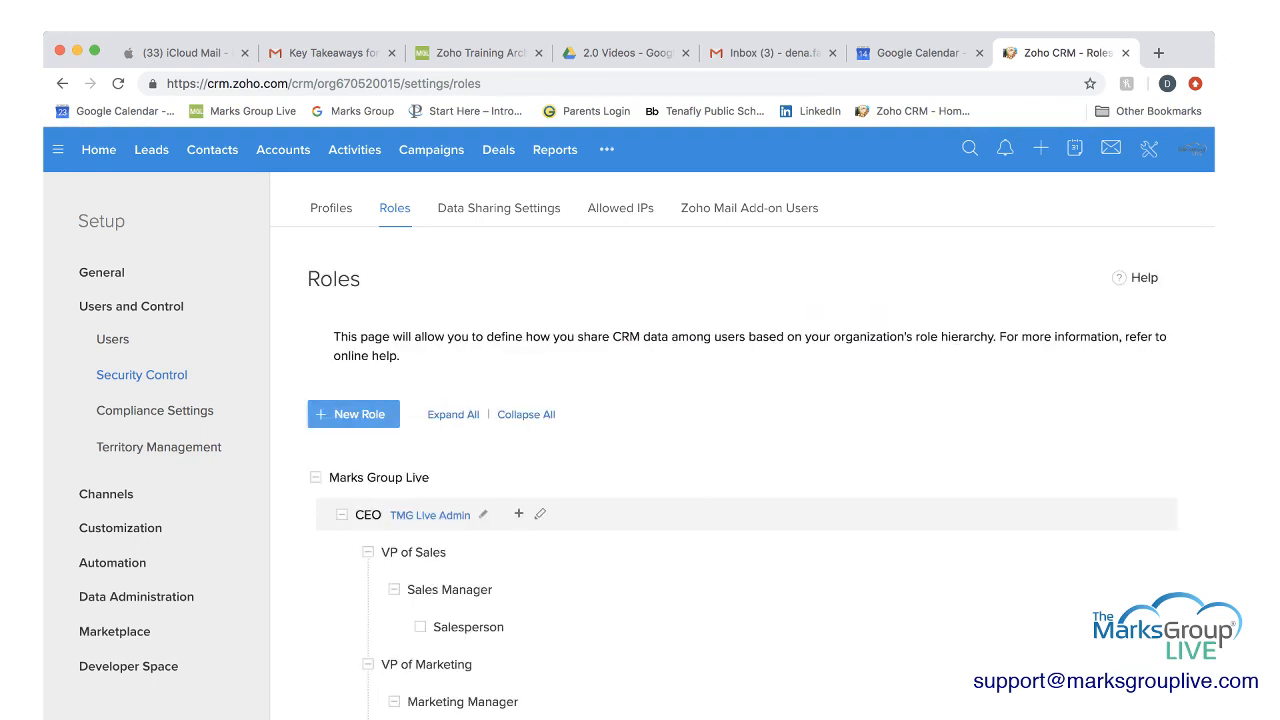
{"action": "scroll", "coordinate": [645, 492], "scroll_direction": "down", "scroll_amount": 3}
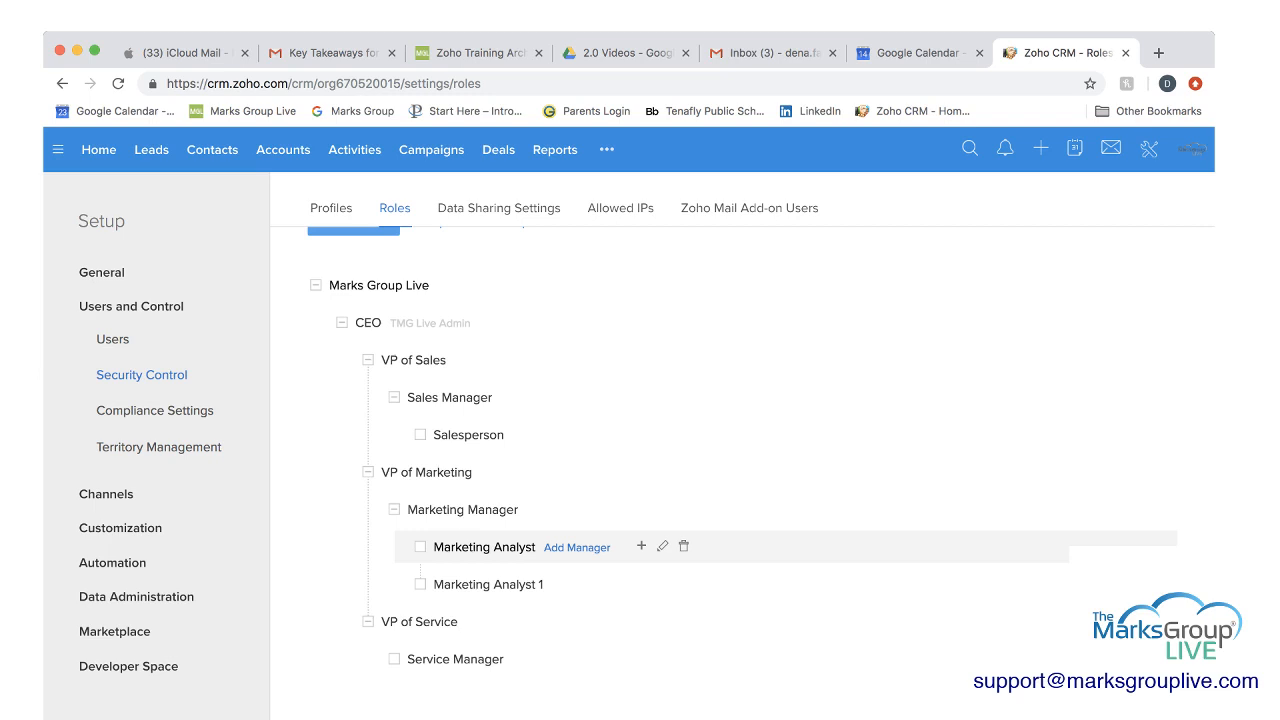
{"action": "scroll", "coordinate": [740, 478], "scroll_direction": "up", "scroll_amount": 2}
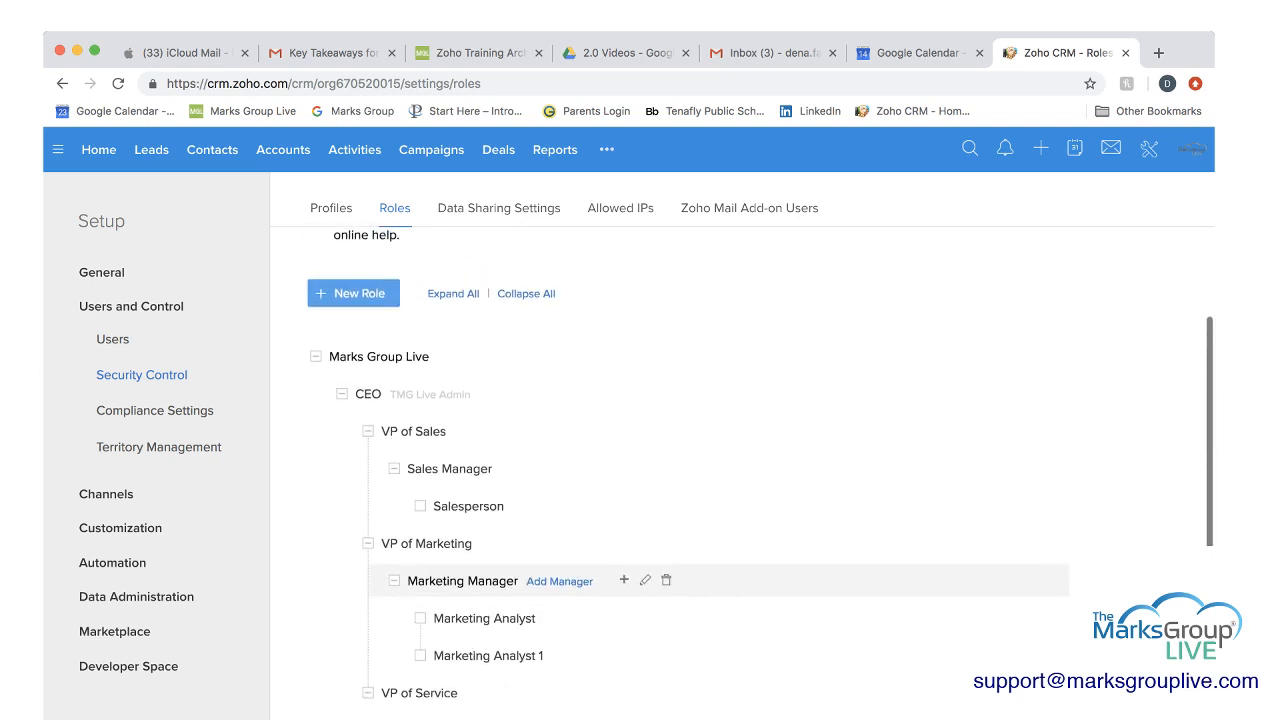
{"action": "scroll", "coordinate": [740, 560], "scroll_direction": "up", "scroll_amount": 2}
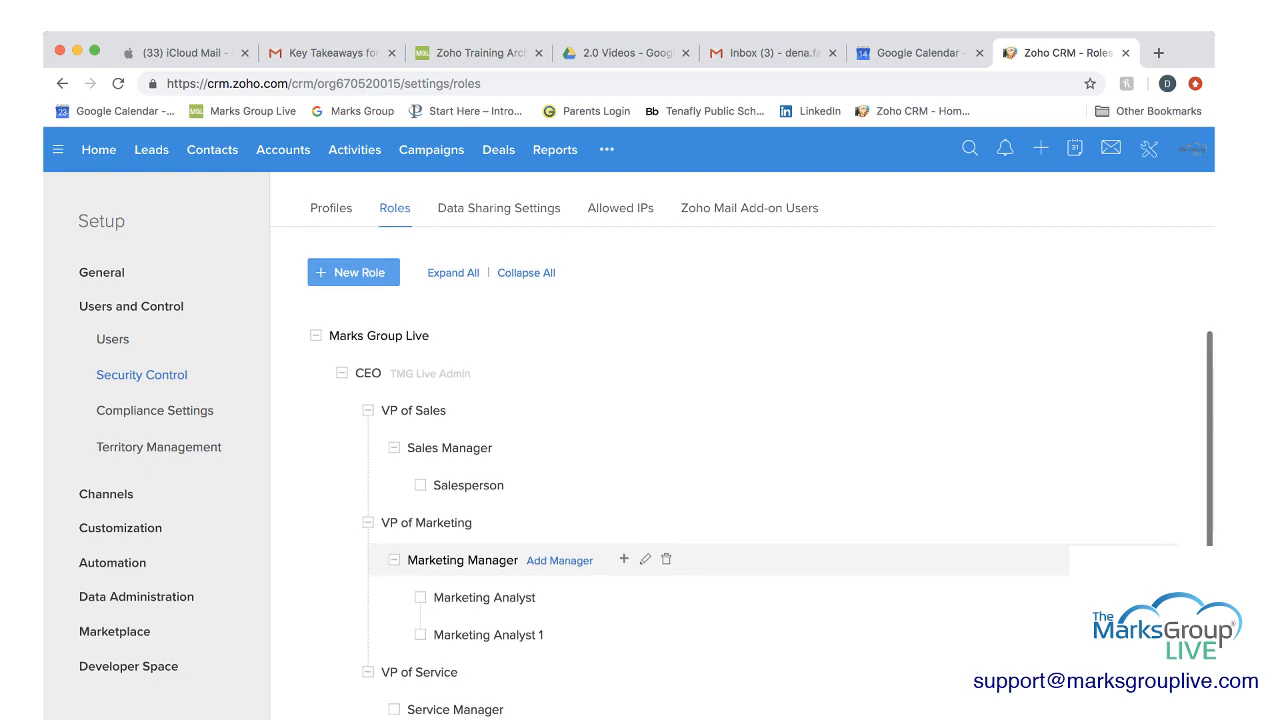
{"action": "scroll", "coordinate": [740, 620], "scroll_direction": "up", "scroll_amount": 2}
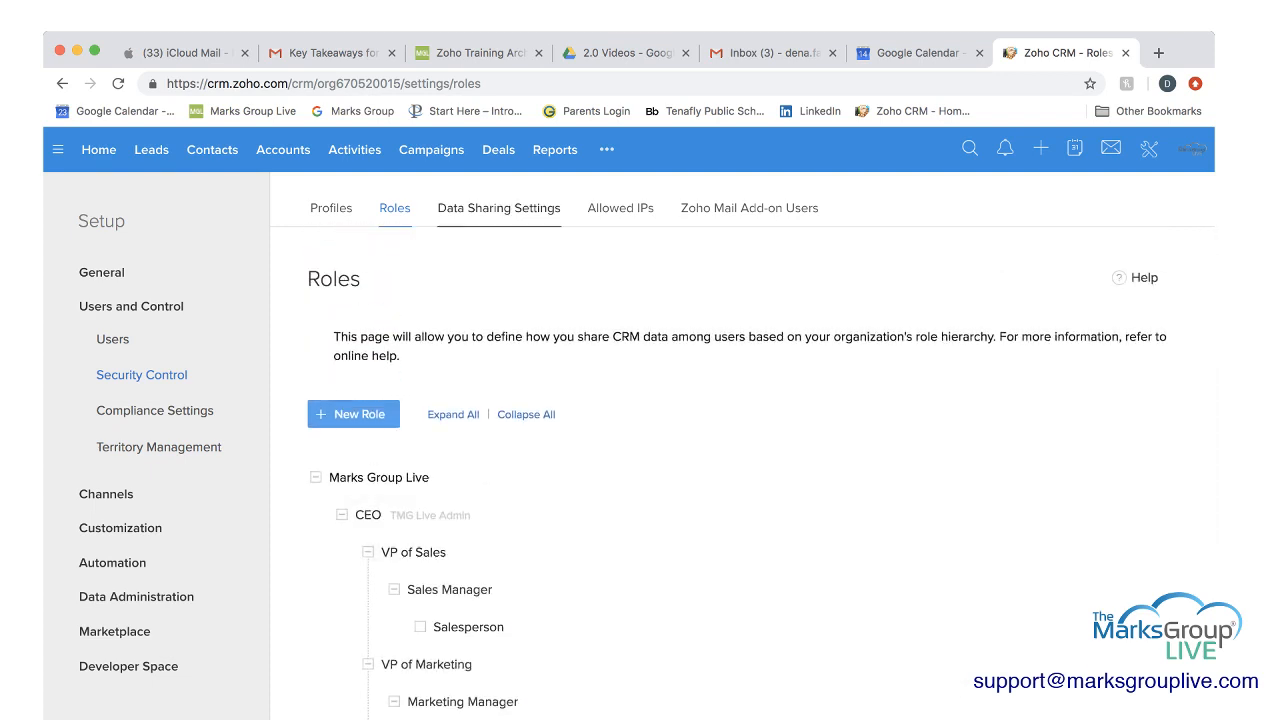
Go to the organization's Data Sharing Settings and examine the default access permission of each module.
{"action": "left_click", "coordinate": [498, 208]}
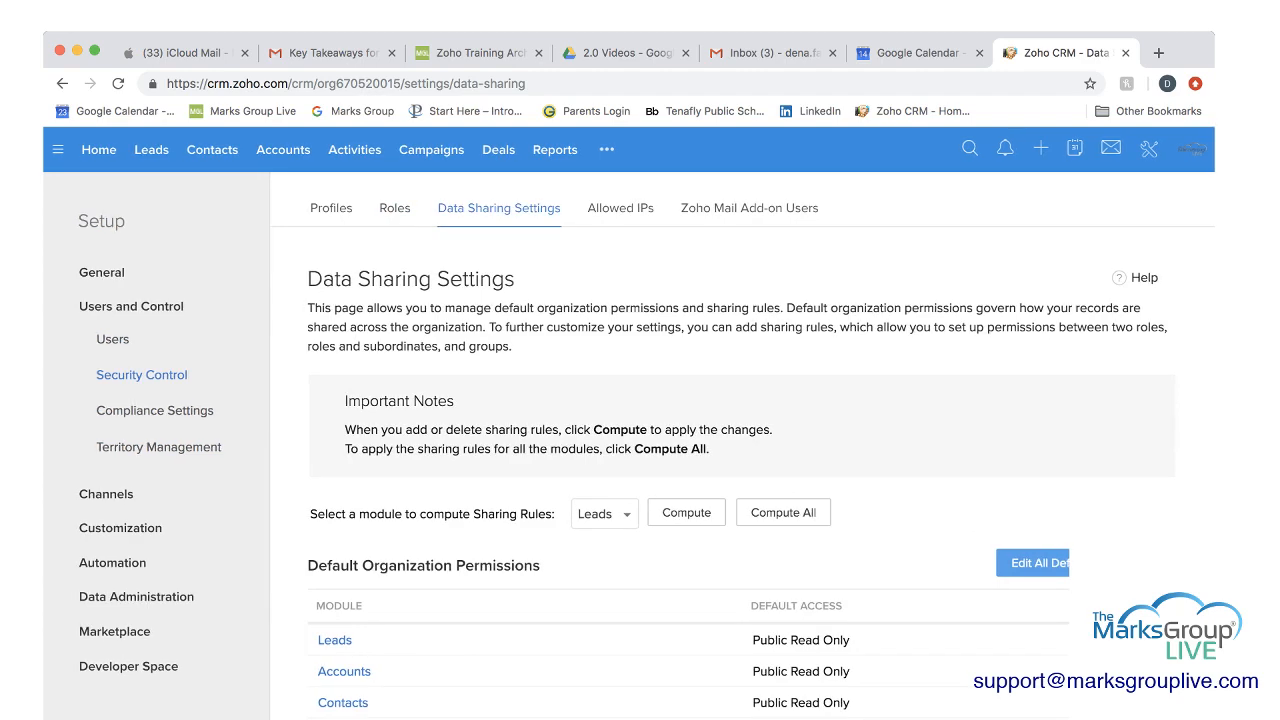
{"action": "scroll", "coordinate": [740, 475], "scroll_direction": "down", "scroll_amount": 3}
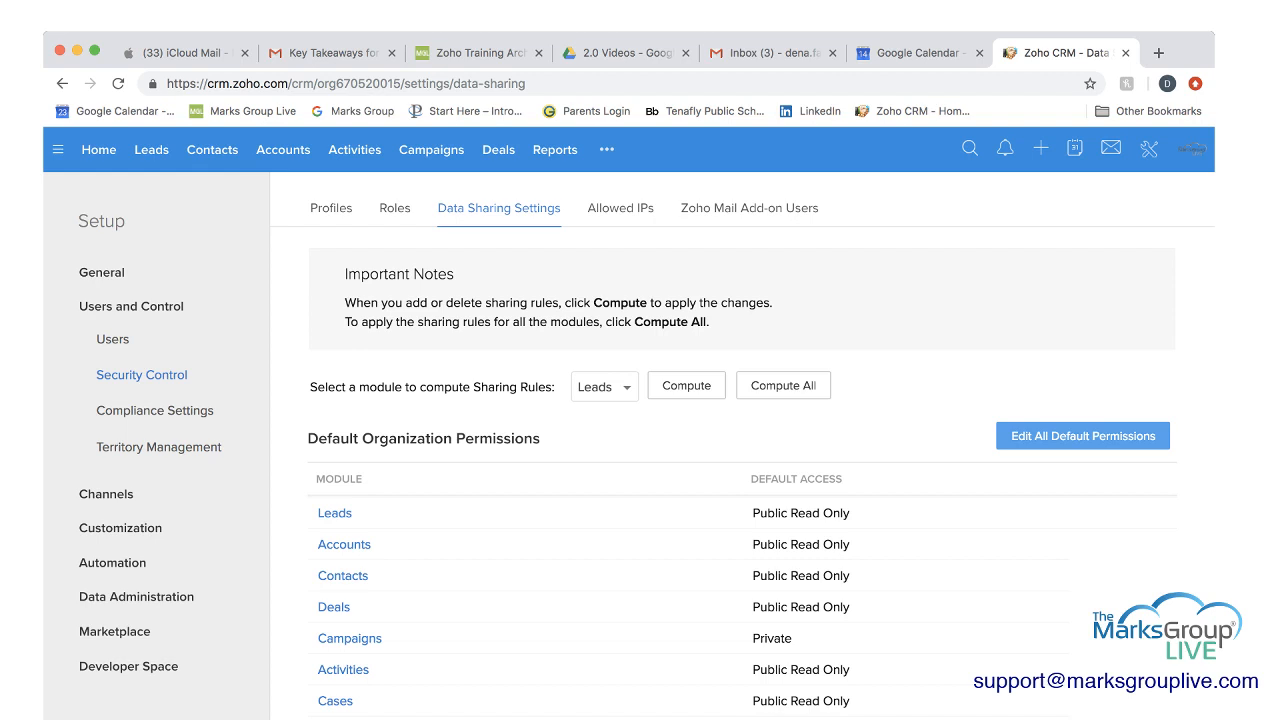
{"action": "scroll", "coordinate": [740, 480], "scroll_direction": "down", "scroll_amount": 10}
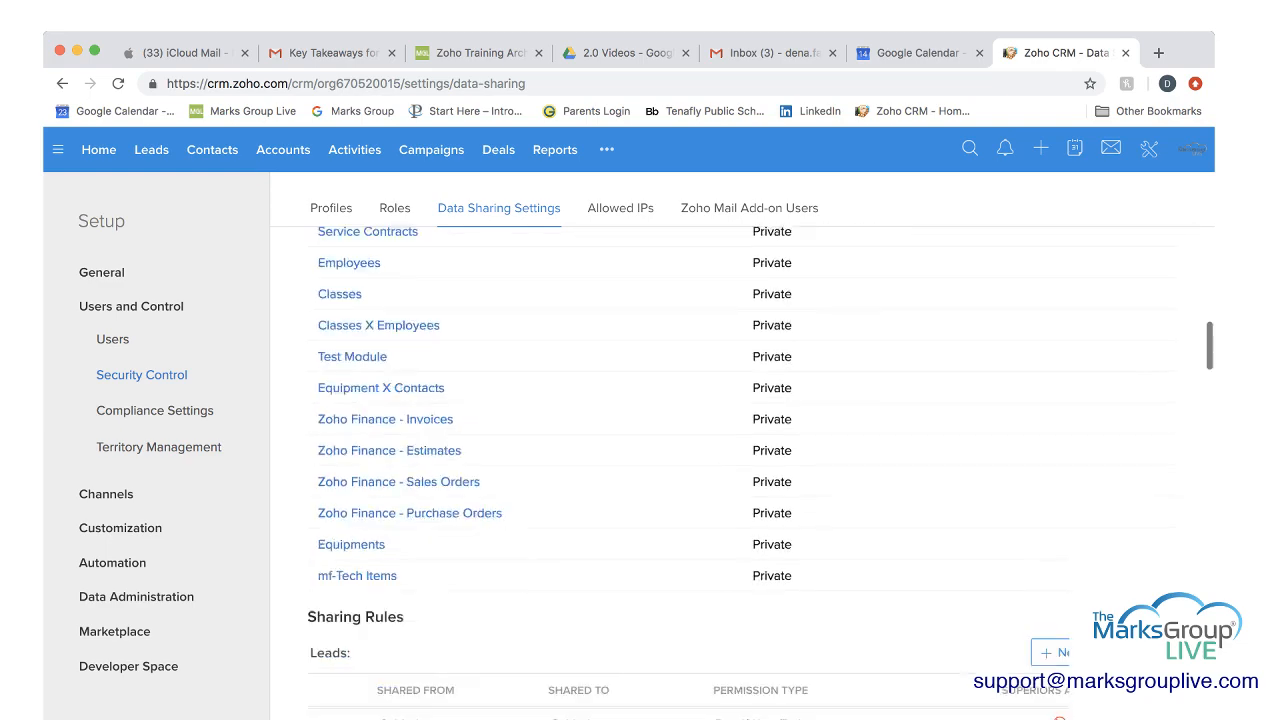
{"action": "scroll", "coordinate": [740, 470], "scroll_direction": "down", "scroll_amount": 3}
{"action": "scroll", "coordinate": [740, 470], "scroll_direction": "up", "scroll_amount": 5}
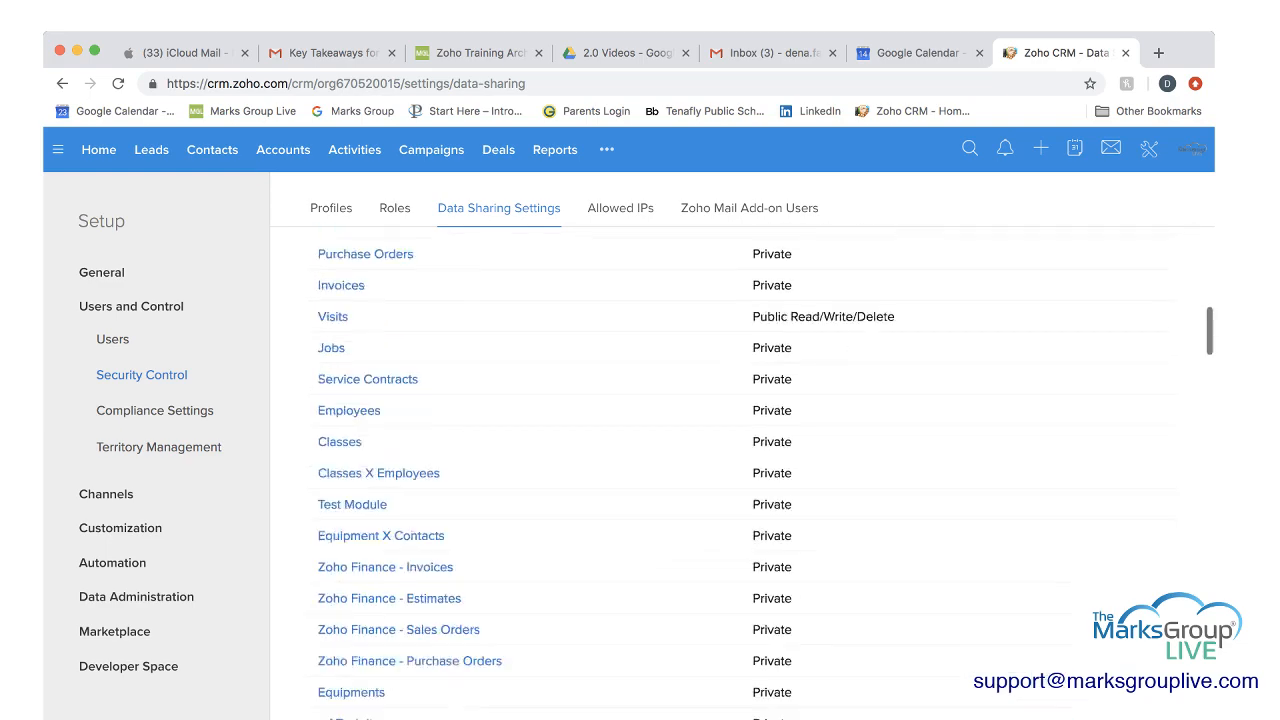
{"action": "scroll", "coordinate": [740, 470], "scroll_direction": "up", "scroll_amount": 10}
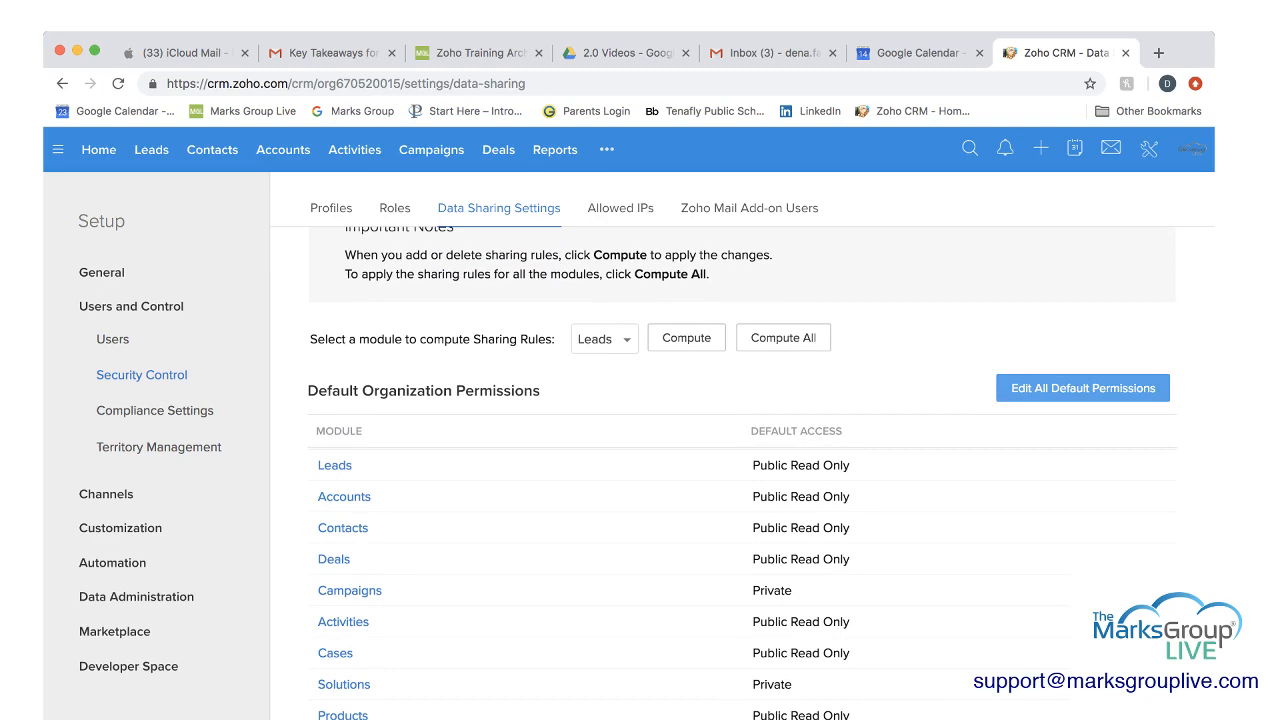
{"action": "scroll", "coordinate": [1083, 388], "scroll_direction": "down", "scroll_amount": 1}
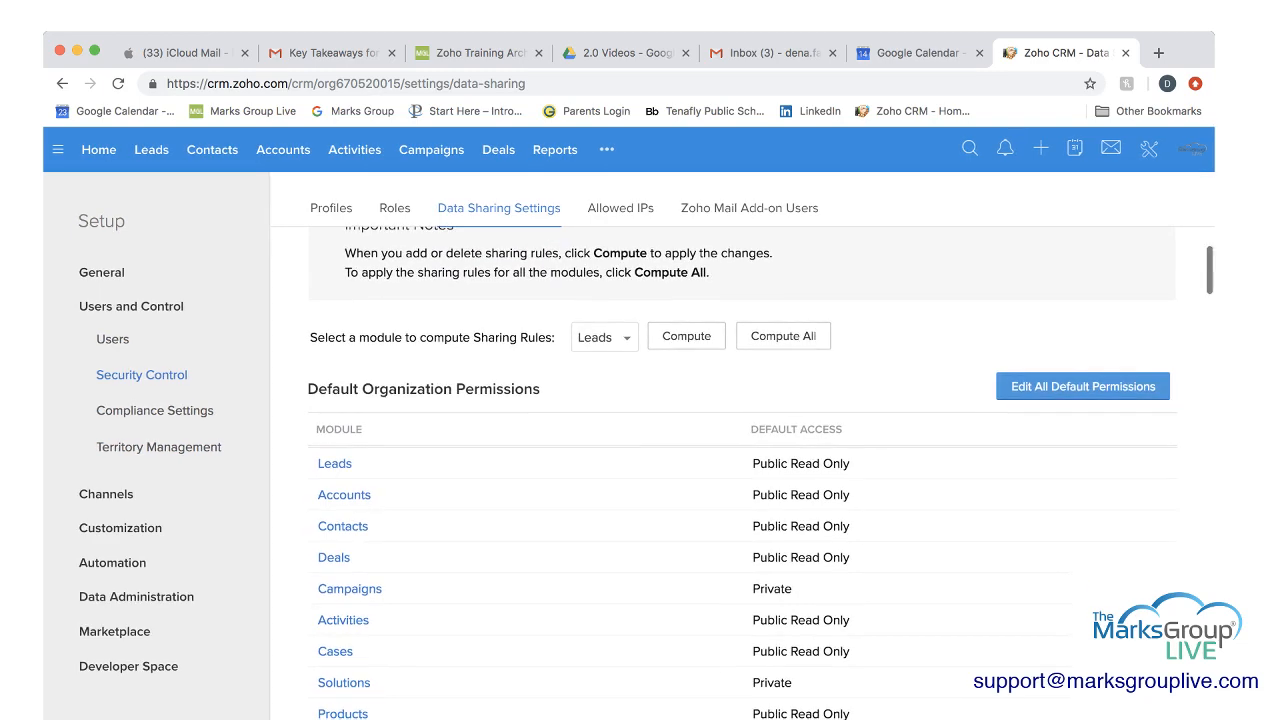
Open all default organization permissions for editing, examine the access options for every module, and leave without saving.
{"action": "left_click", "coordinate": [1083, 387]}
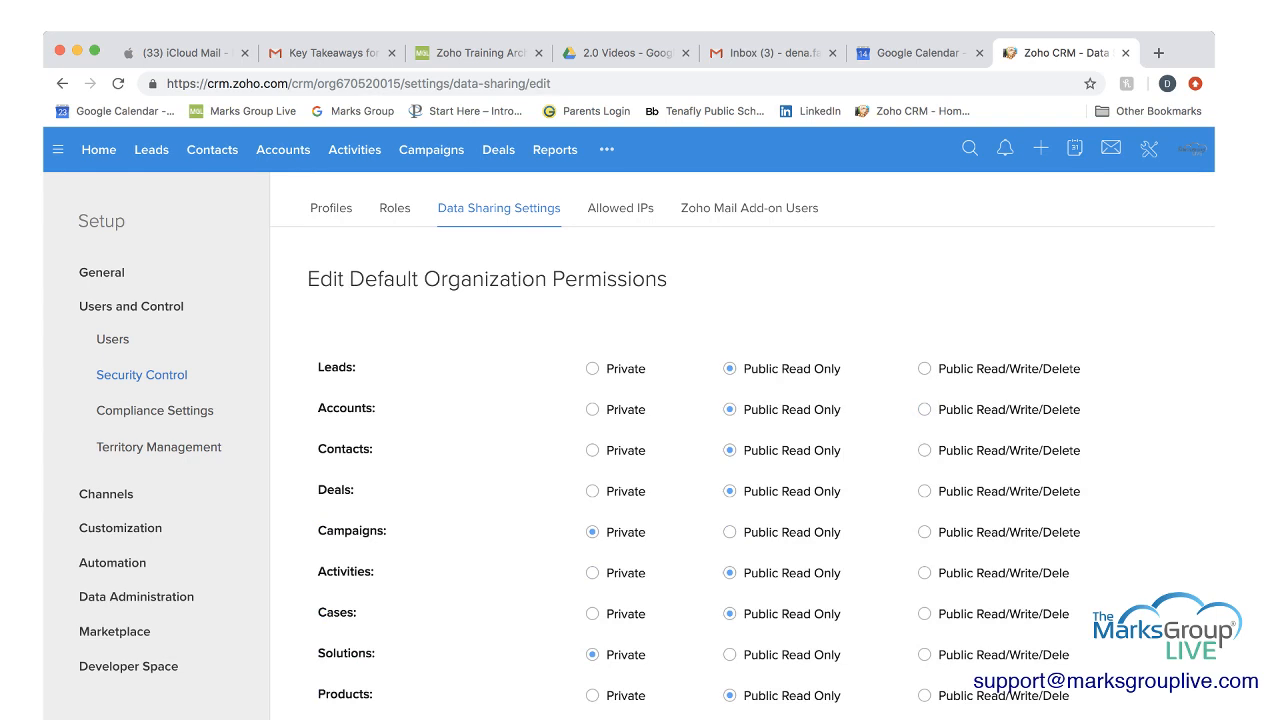
{"action": "scroll", "coordinate": [740, 470], "scroll_direction": "down", "scroll_amount": 1}
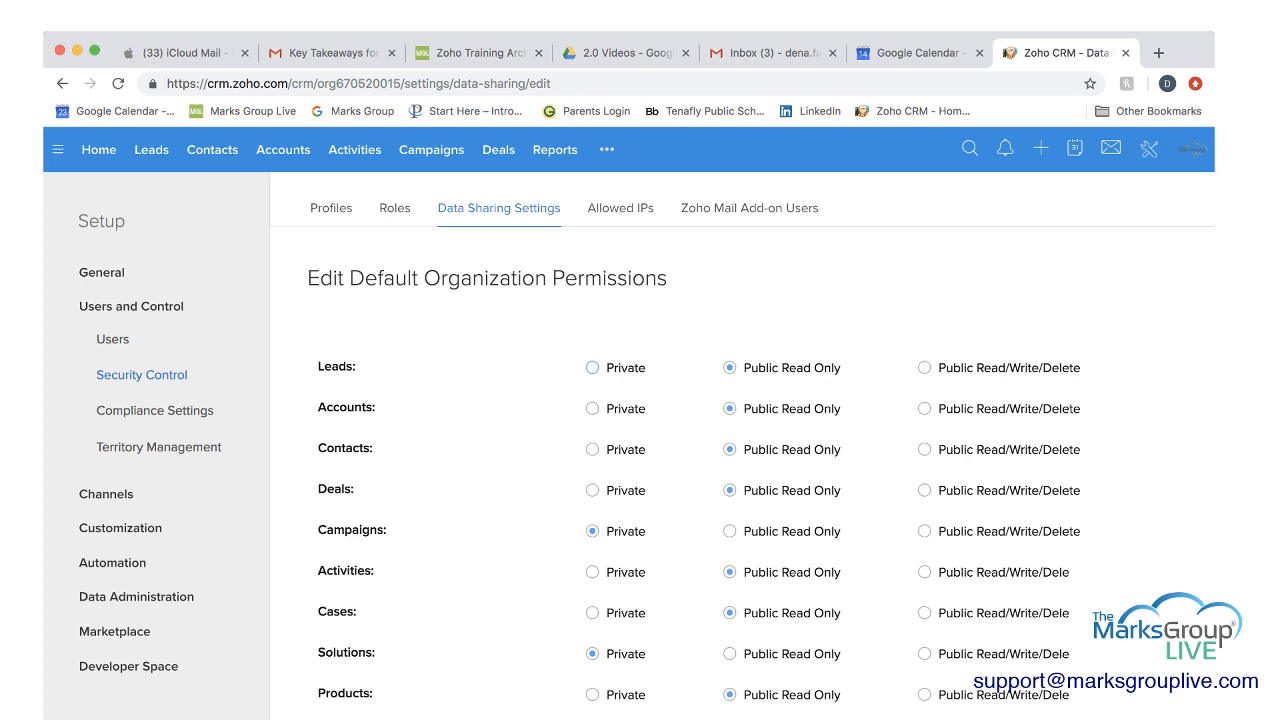
{"action": "scroll", "coordinate": [740, 470], "scroll_direction": "up", "scroll_amount": 1}
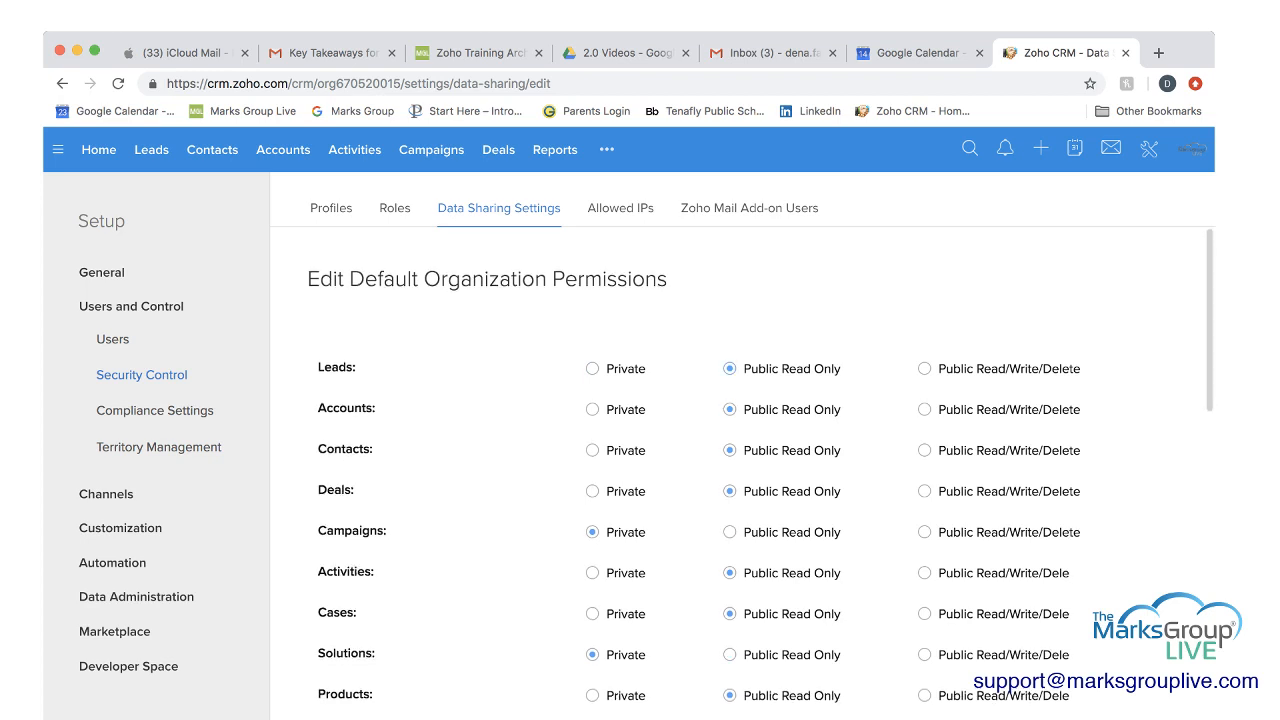
{"action": "scroll", "coordinate": [740, 470], "scroll_direction": "down", "scroll_amount": 1}
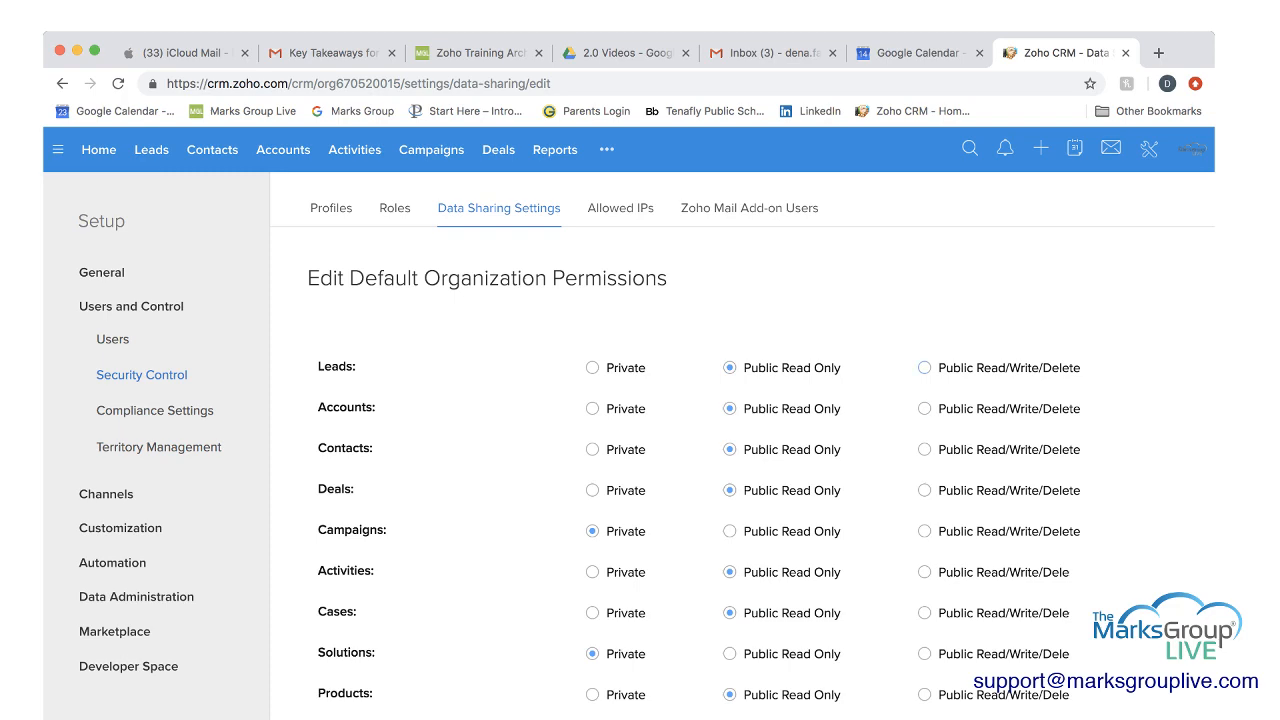
{"action": "scroll", "coordinate": [740, 470], "scroll_direction": "down", "scroll_amount": 1}
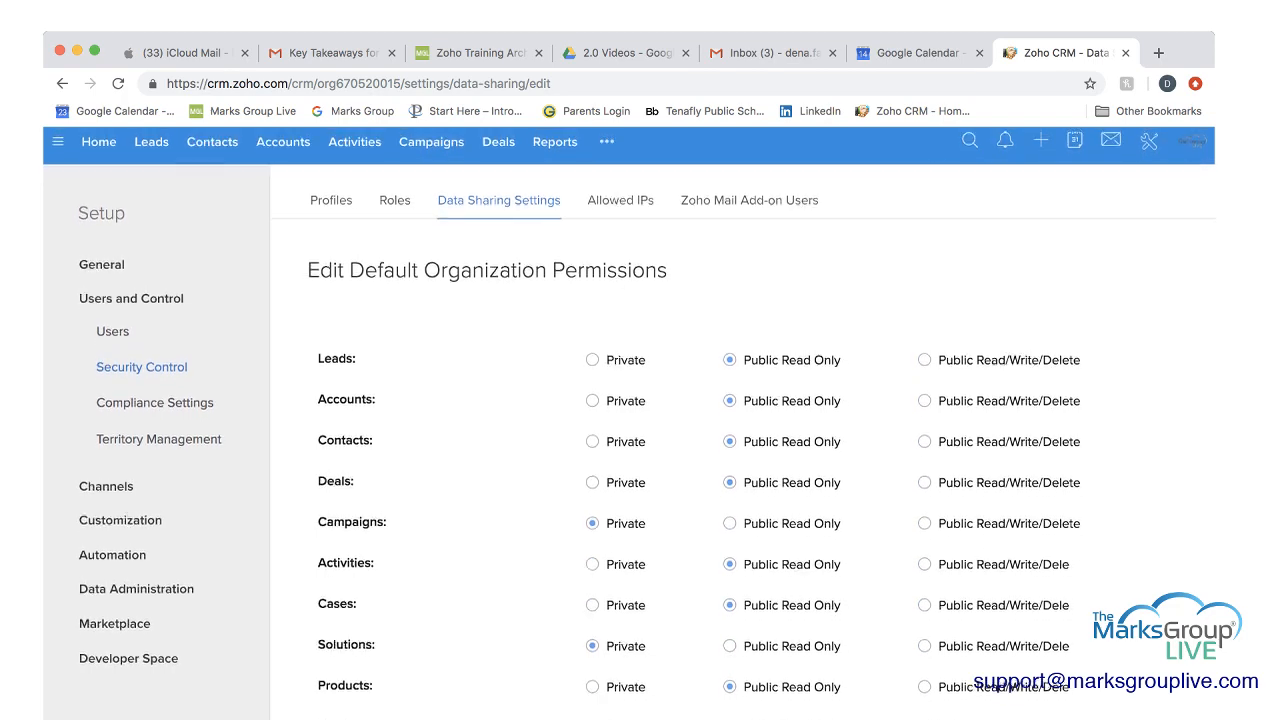
{"action": "scroll", "coordinate": [740, 470], "scroll_direction": "up", "scroll_amount": 1}
{"action": "scroll", "coordinate": [740, 470], "scroll_direction": "down", "scroll_amount": 1}
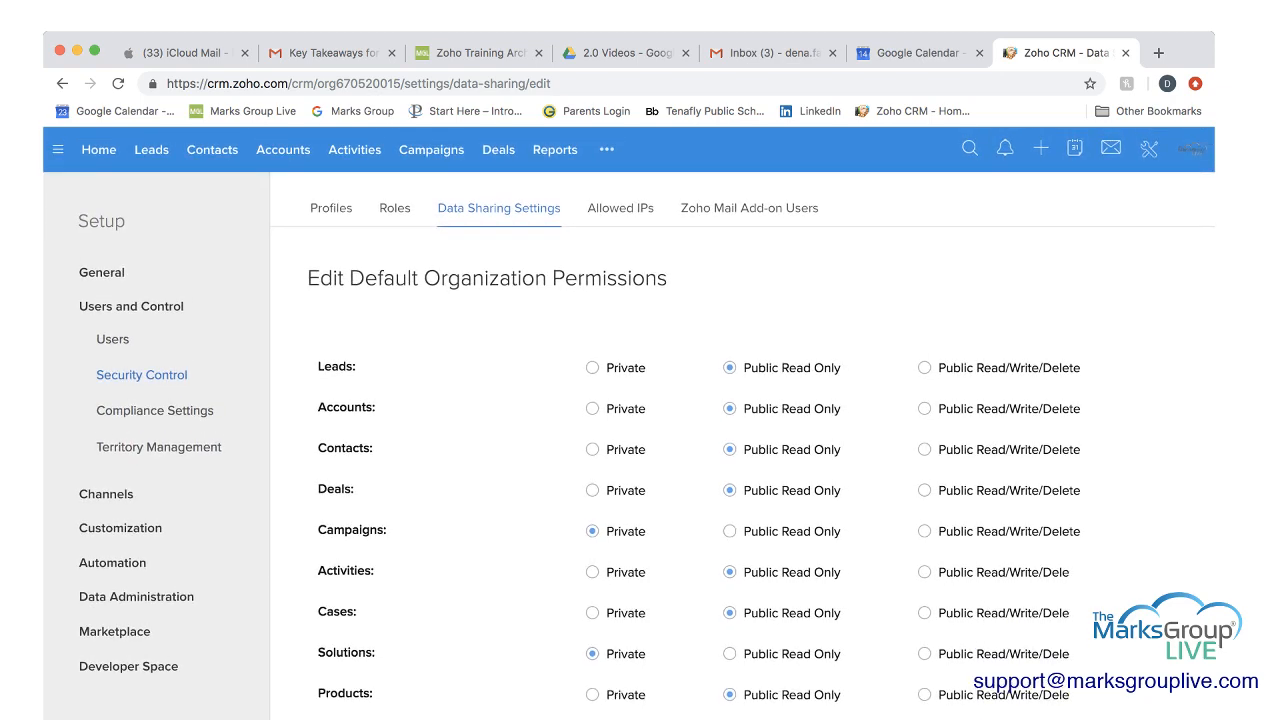
{"action": "scroll", "coordinate": [740, 470], "scroll_direction": "down", "scroll_amount": 15}
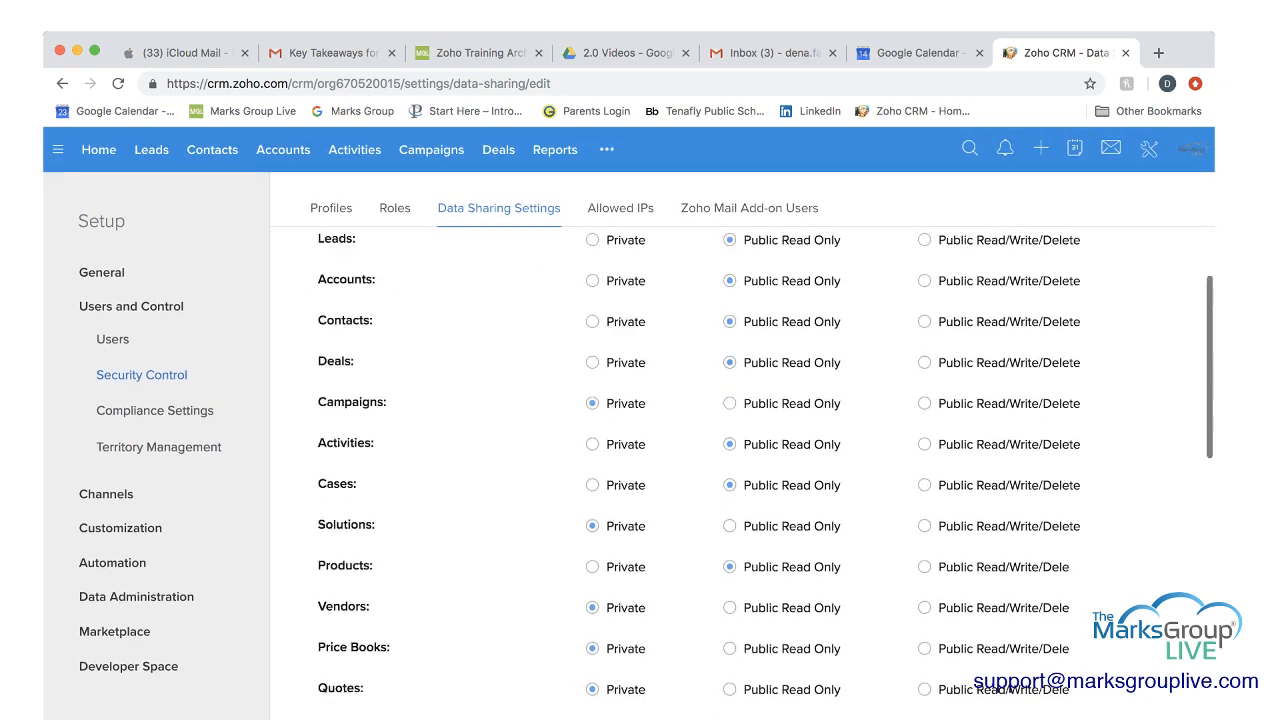
{"action": "scroll", "coordinate": [700, 470], "scroll_direction": "down", "scroll_amount": 2}
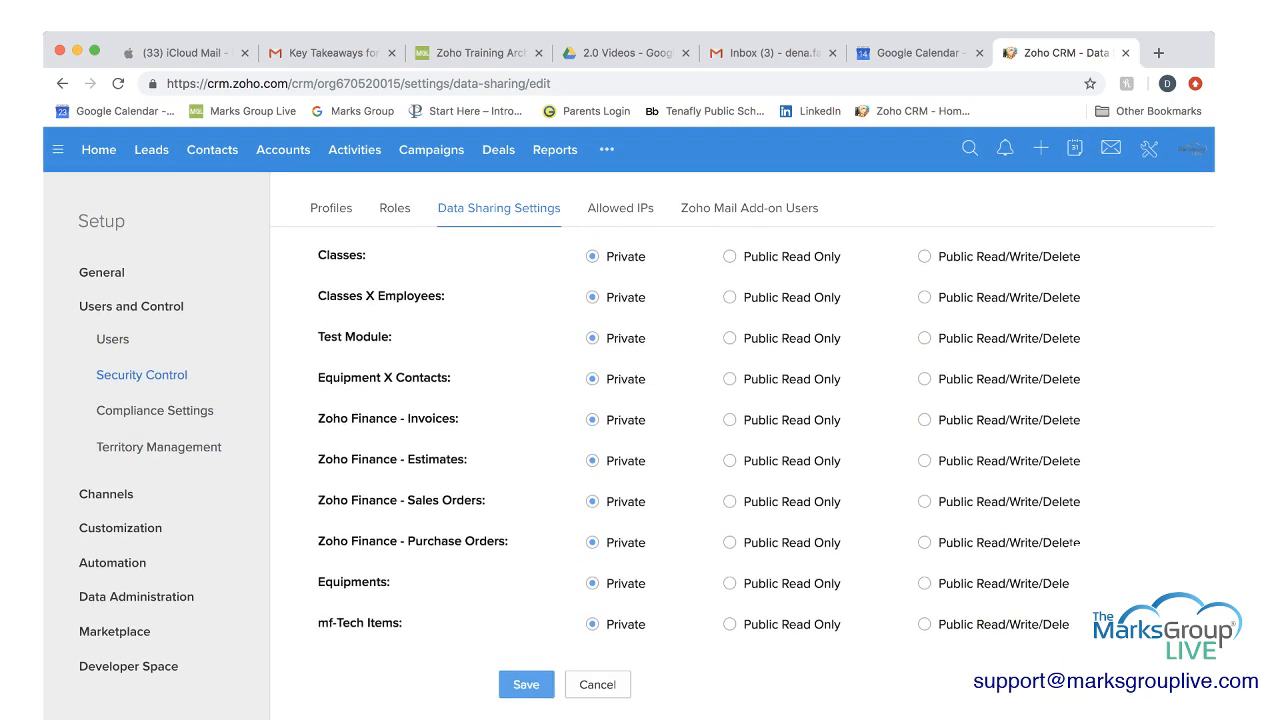
{"action": "left_click", "coordinate": [598, 685]}
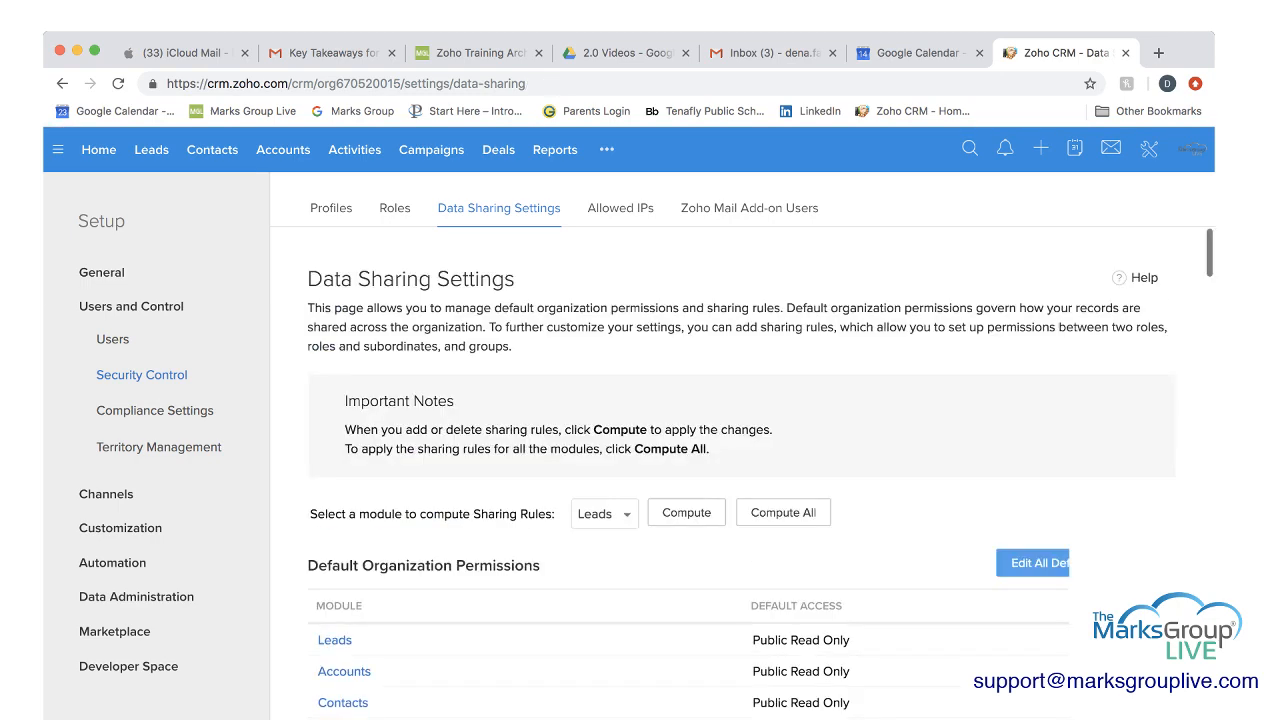
Start a new sharing rule for the Leads module with records shared from the Marketing group.
{"action": "scroll", "coordinate": [740, 470], "scroll_direction": "down", "scroll_amount": 2}
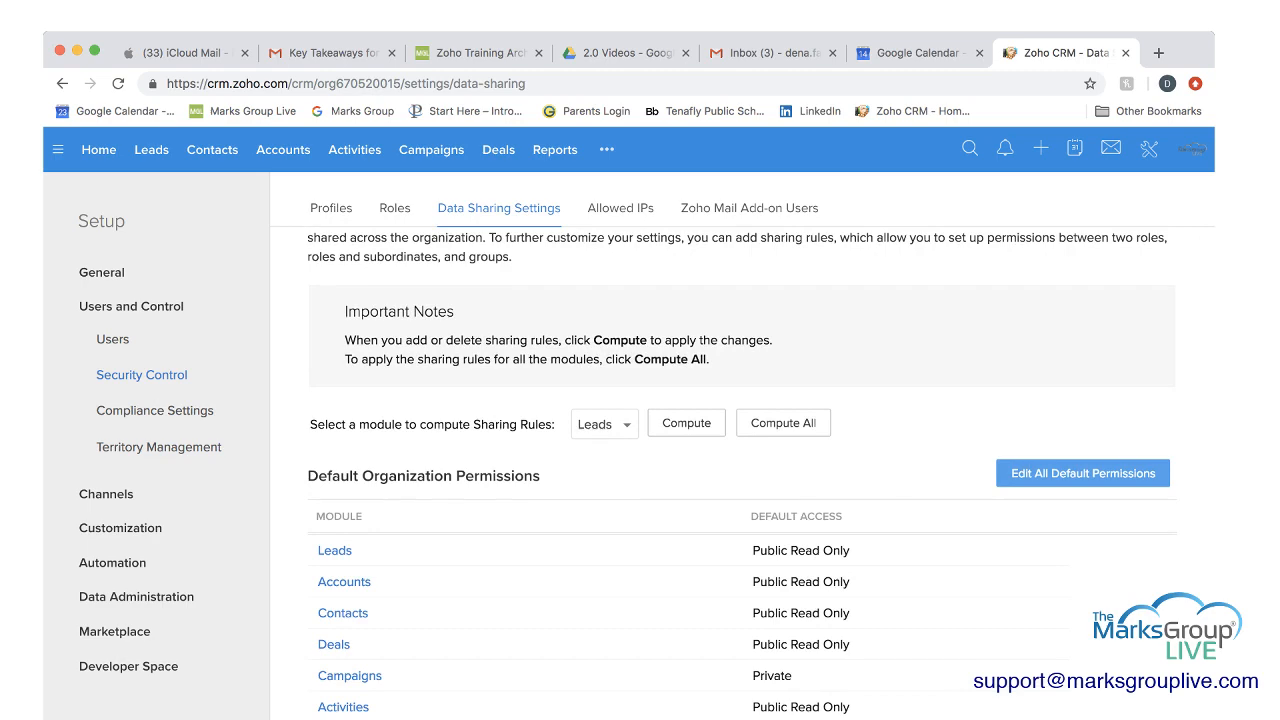
{"action": "scroll", "coordinate": [740, 470], "scroll_direction": "down", "scroll_amount": 8}
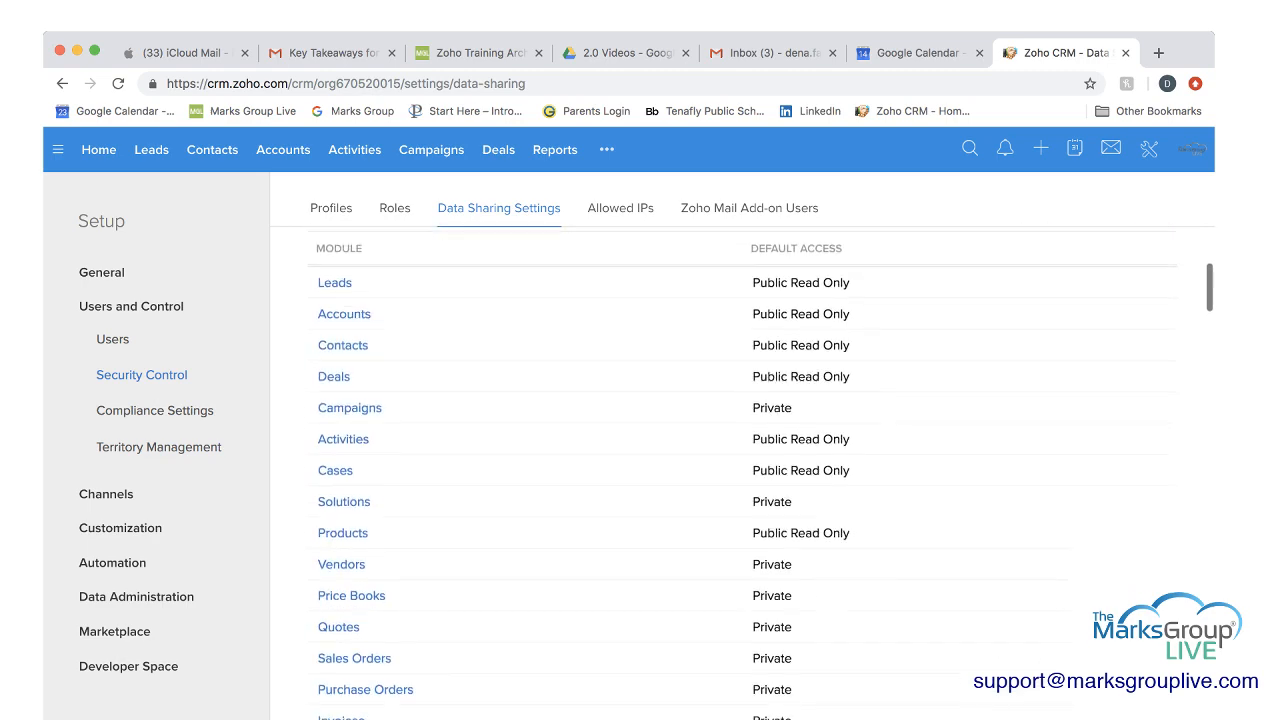
{"action": "scroll", "coordinate": [740, 470], "scroll_direction": "down", "scroll_amount": 9}
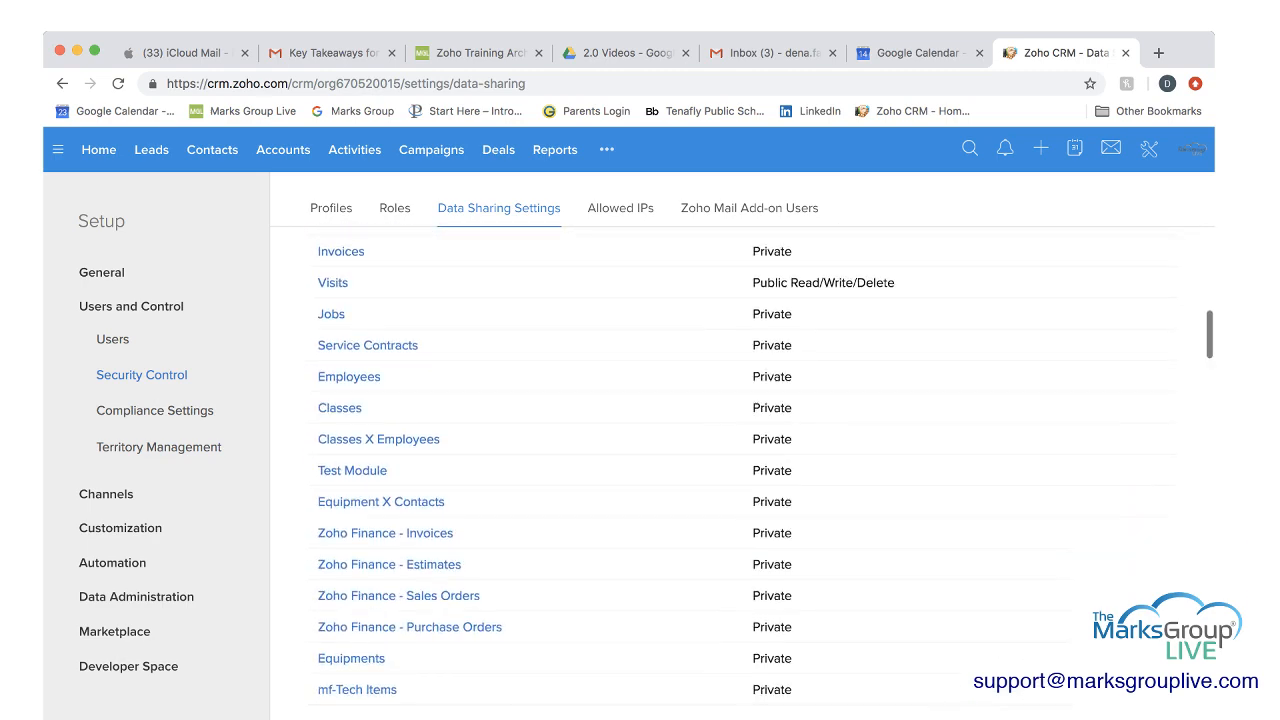
{"action": "scroll", "coordinate": [740, 470], "scroll_direction": "down", "scroll_amount": 2}
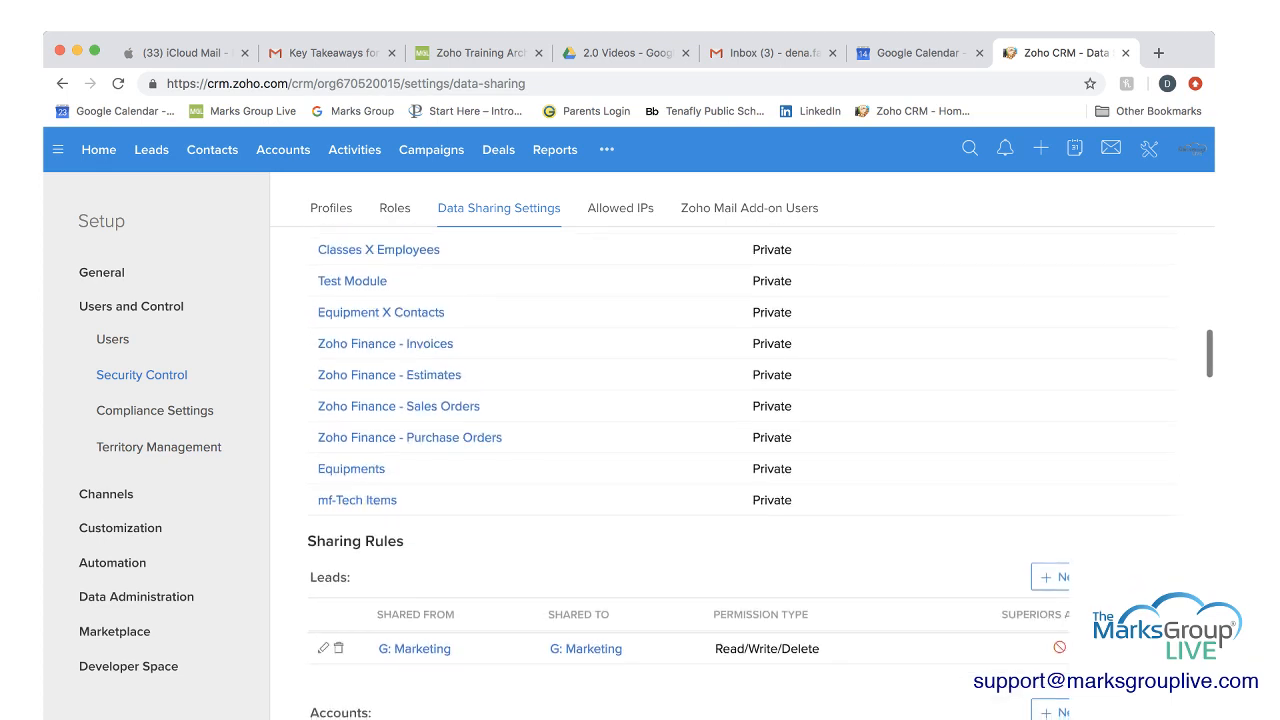
{"action": "scroll", "coordinate": [740, 470], "scroll_direction": "down", "scroll_amount": 1}
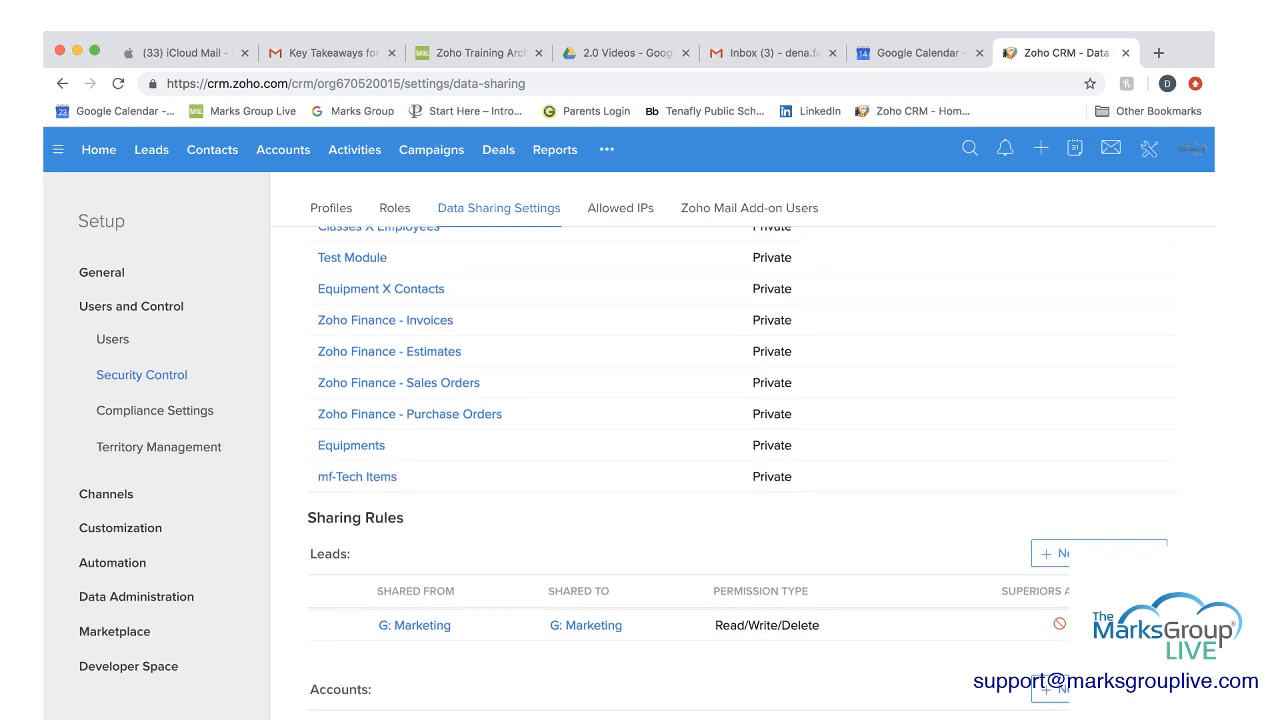
{"action": "left_click", "coordinate": [1050, 557]}
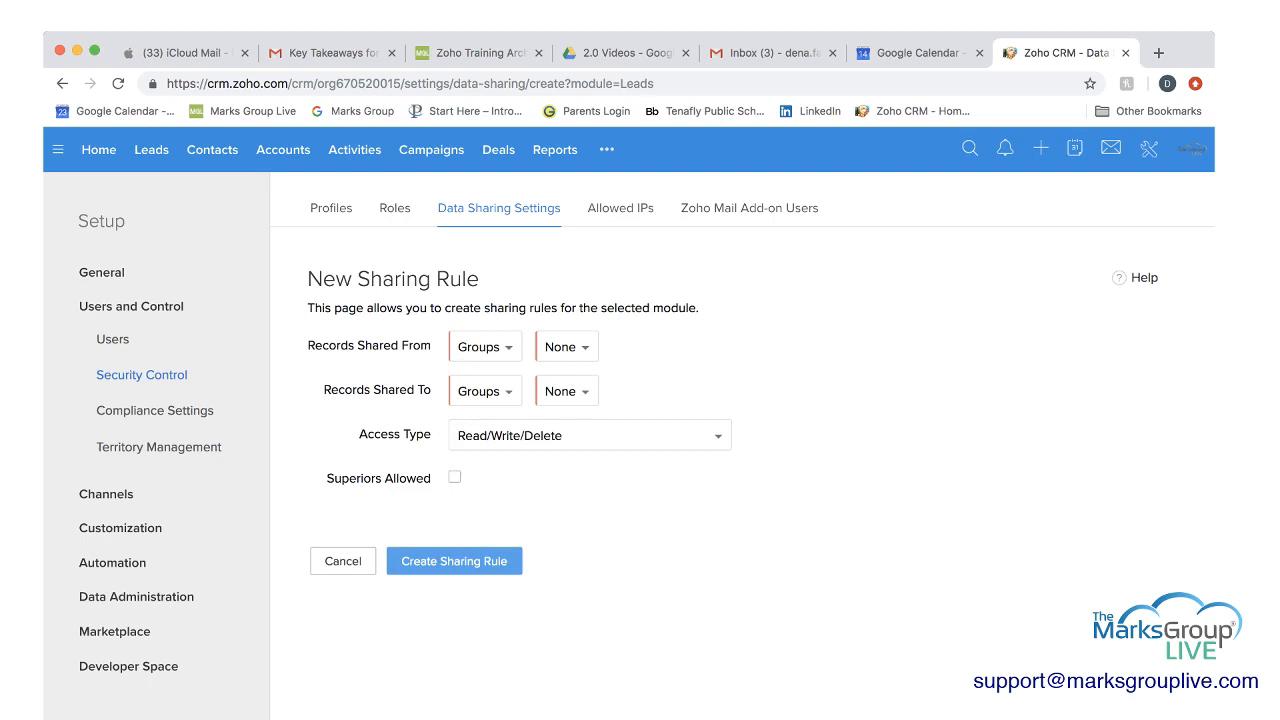
{"action": "left_click", "coordinate": [486, 347]}
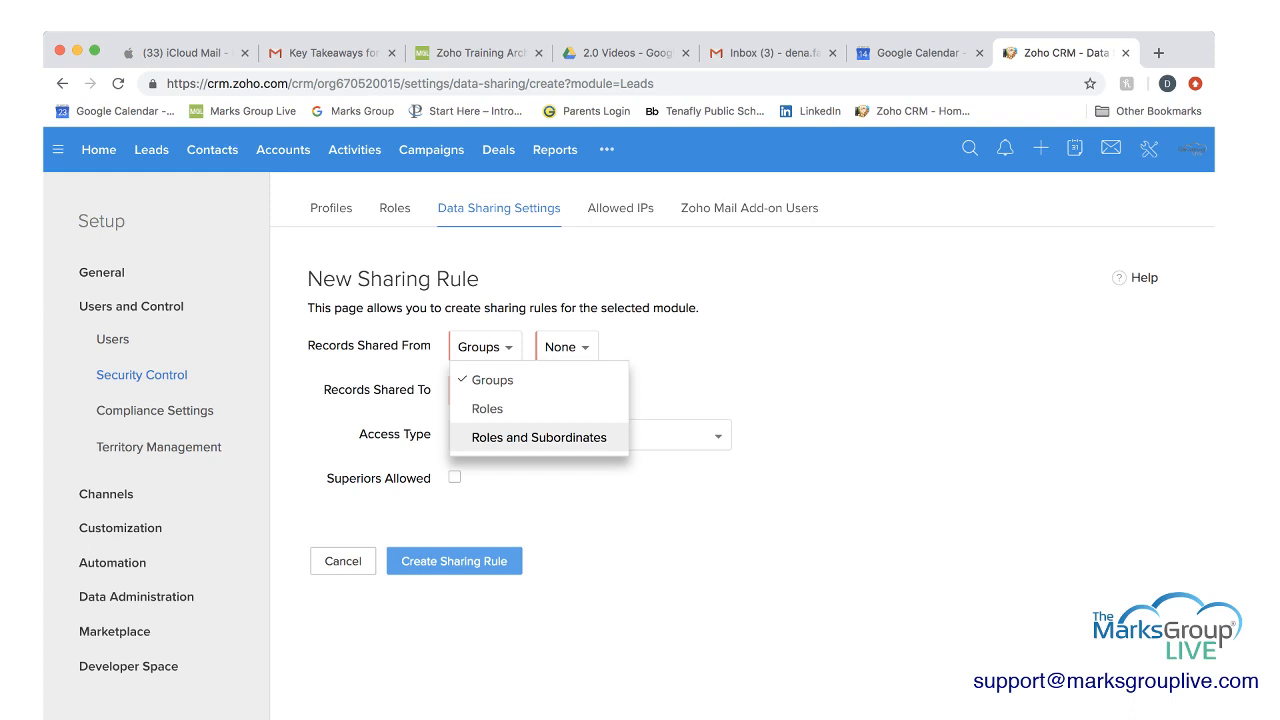
{"action": "left_click", "coordinate": [492, 380]}
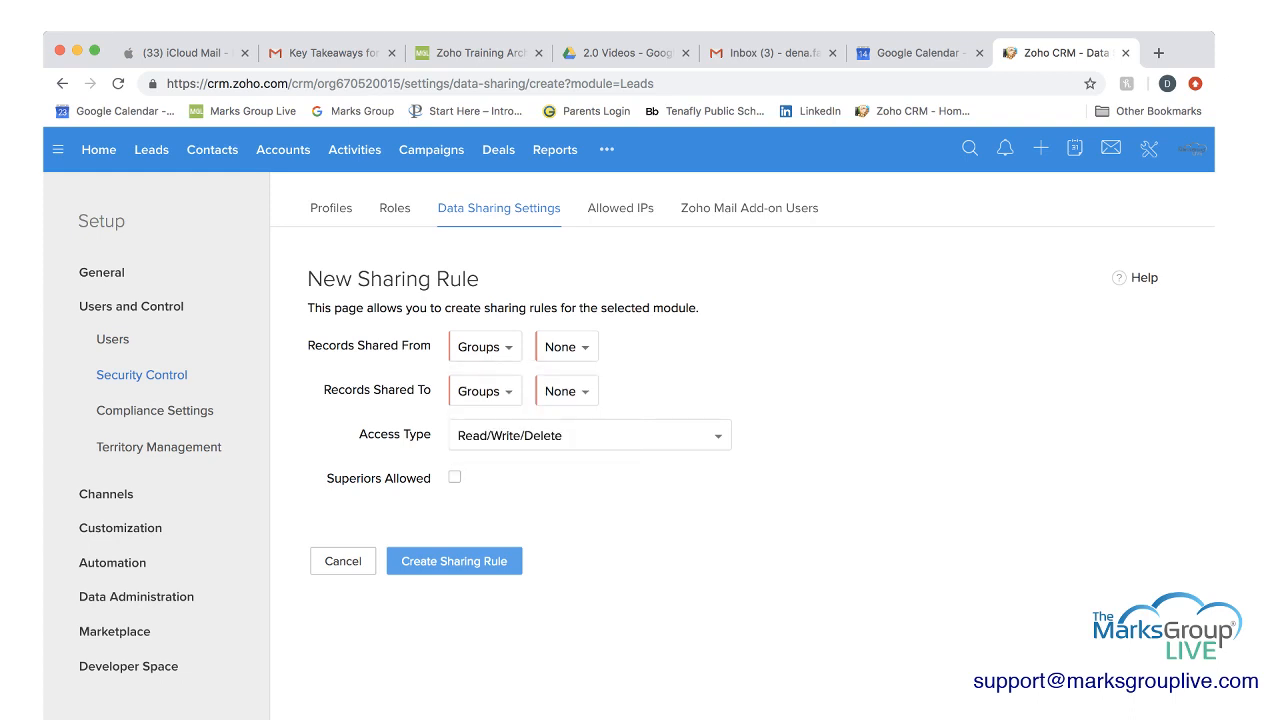
{"action": "left_click", "coordinate": [567, 347]}
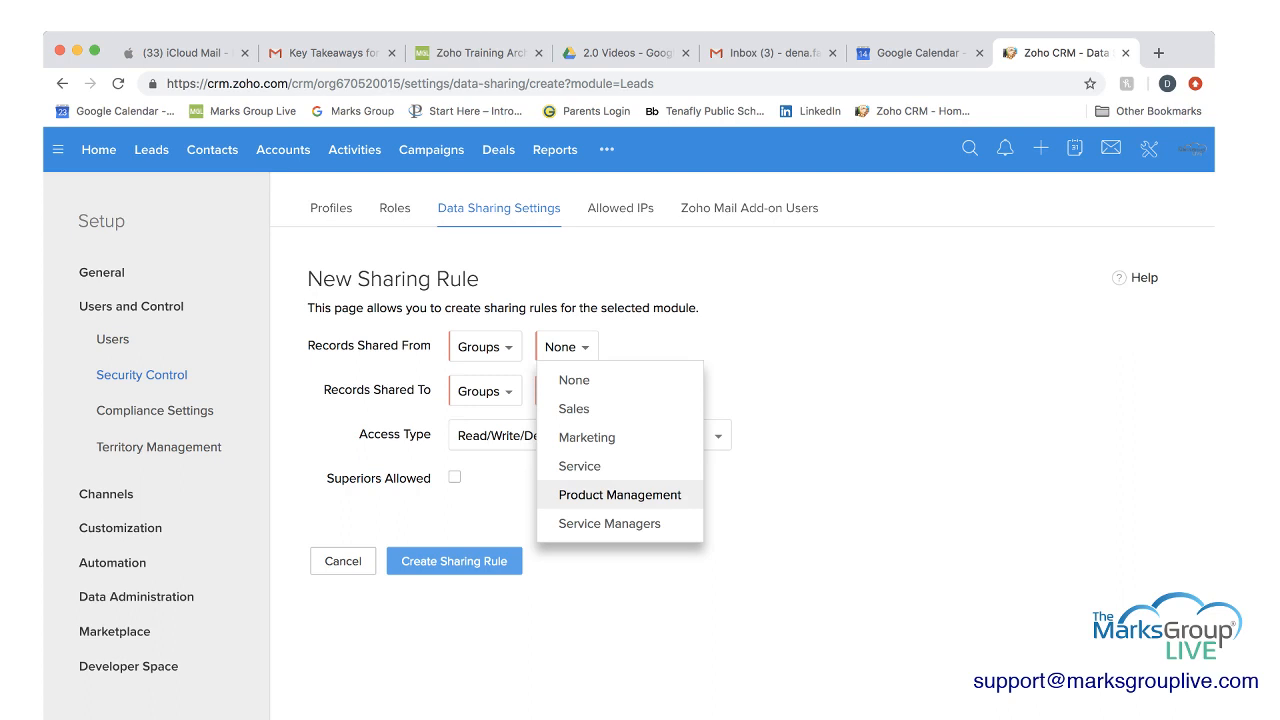
{"action": "key", "text": "Up"}
{"action": "key", "text": "Up"}
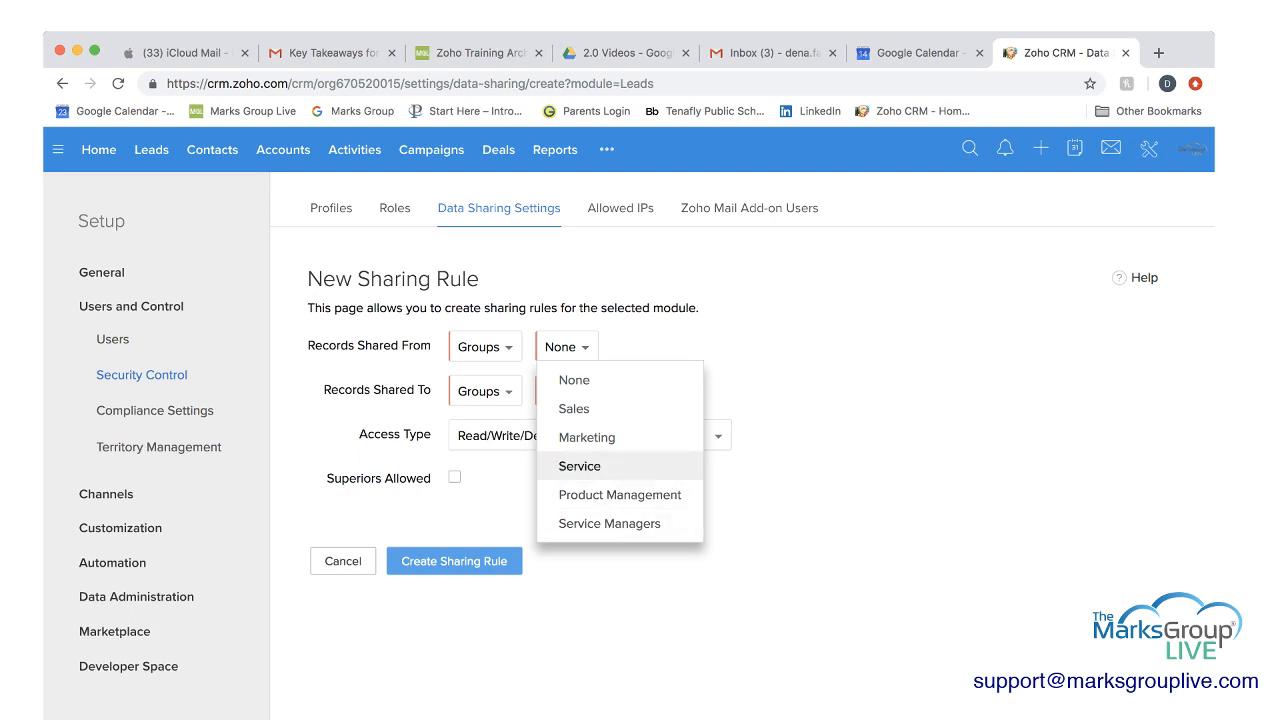
{"action": "key", "text": "Return"}
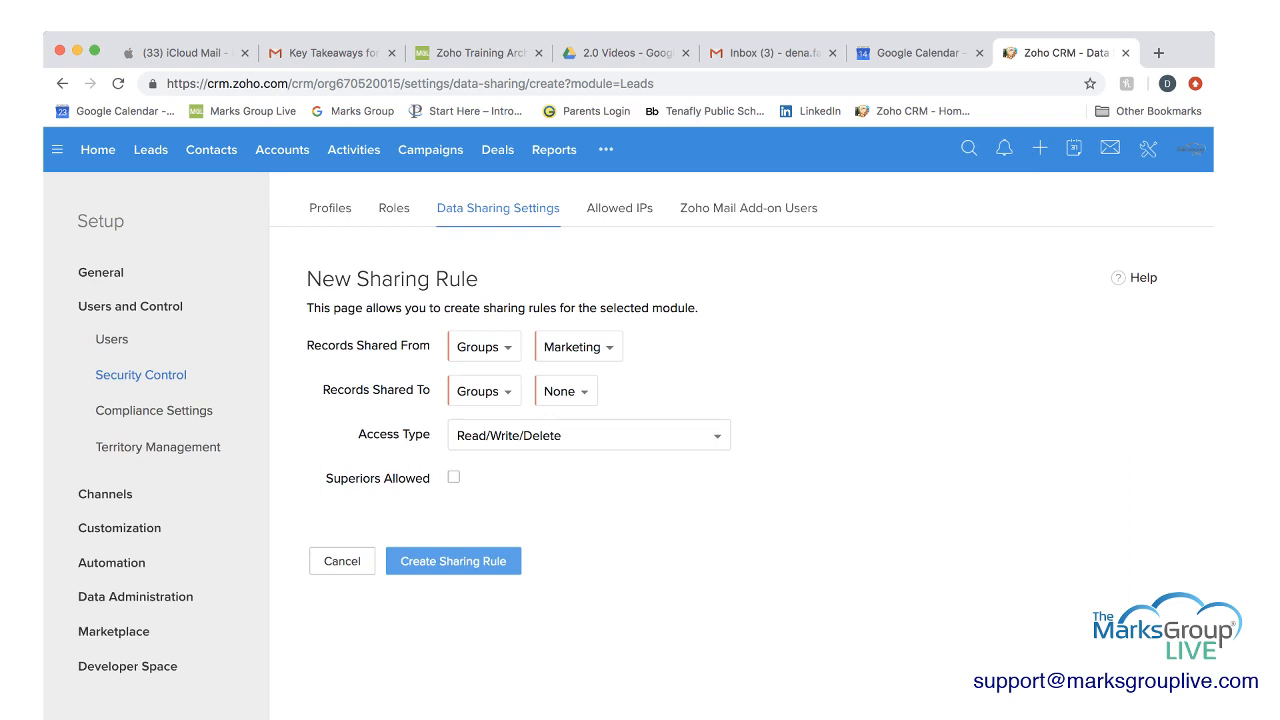
Share the records to the Marketing group, keep Read/Write/Delete access with superiors not allowed, and create the sharing rule.
{"action": "left_click", "coordinate": [566, 391]}
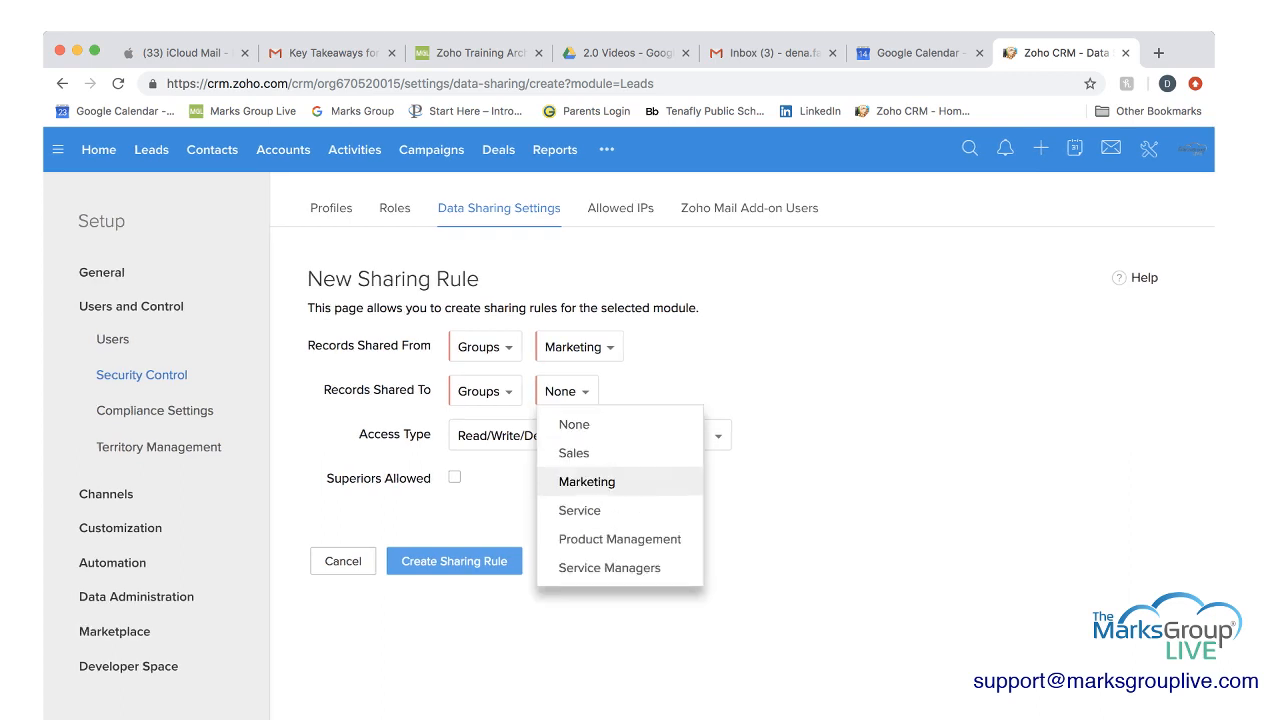
{"action": "left_click", "coordinate": [586, 482]}
{"action": "left_click", "coordinate": [708, 436]}
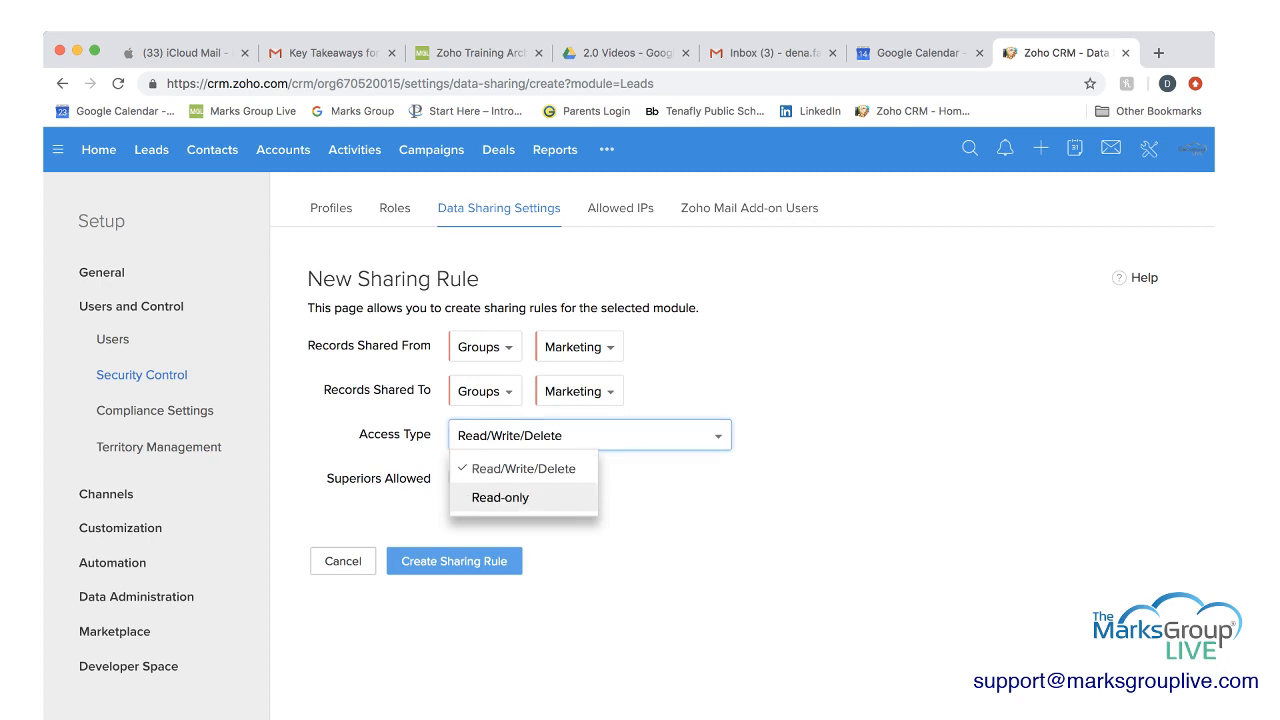
{"action": "key", "text": "Escape"}
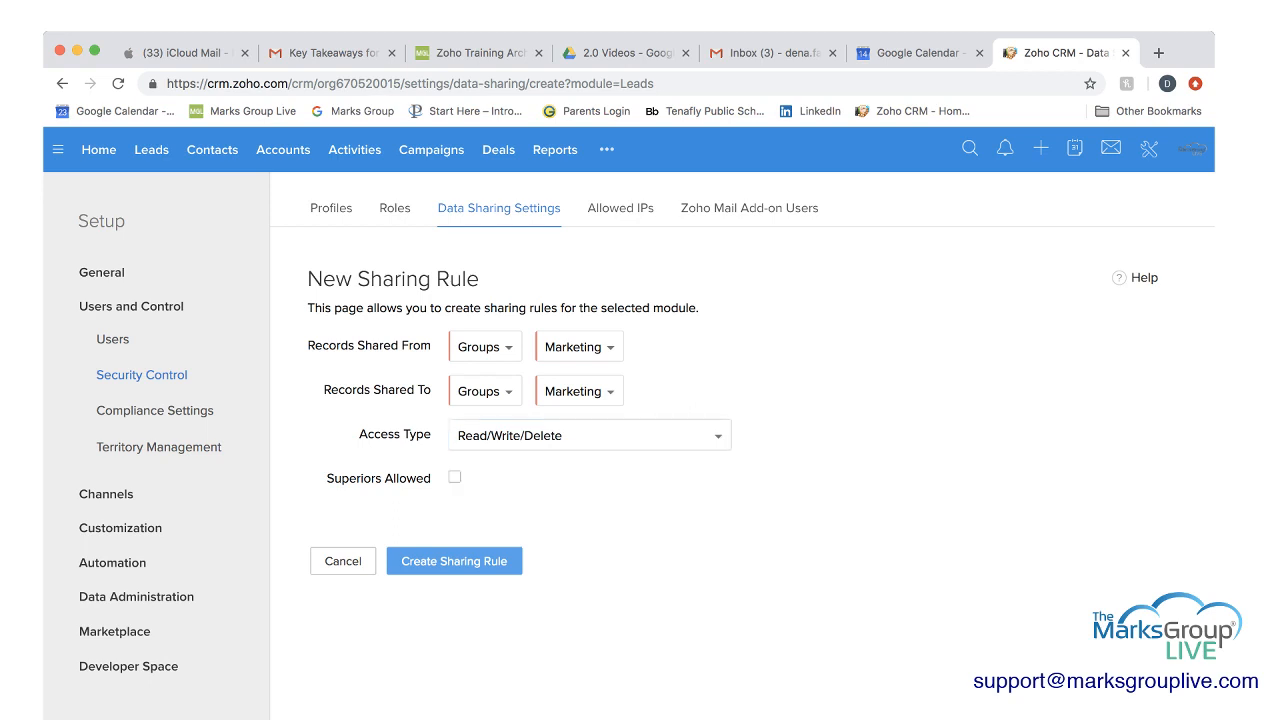
{"action": "left_click", "coordinate": [455, 477]}
{"action": "left_click", "coordinate": [455, 477]}
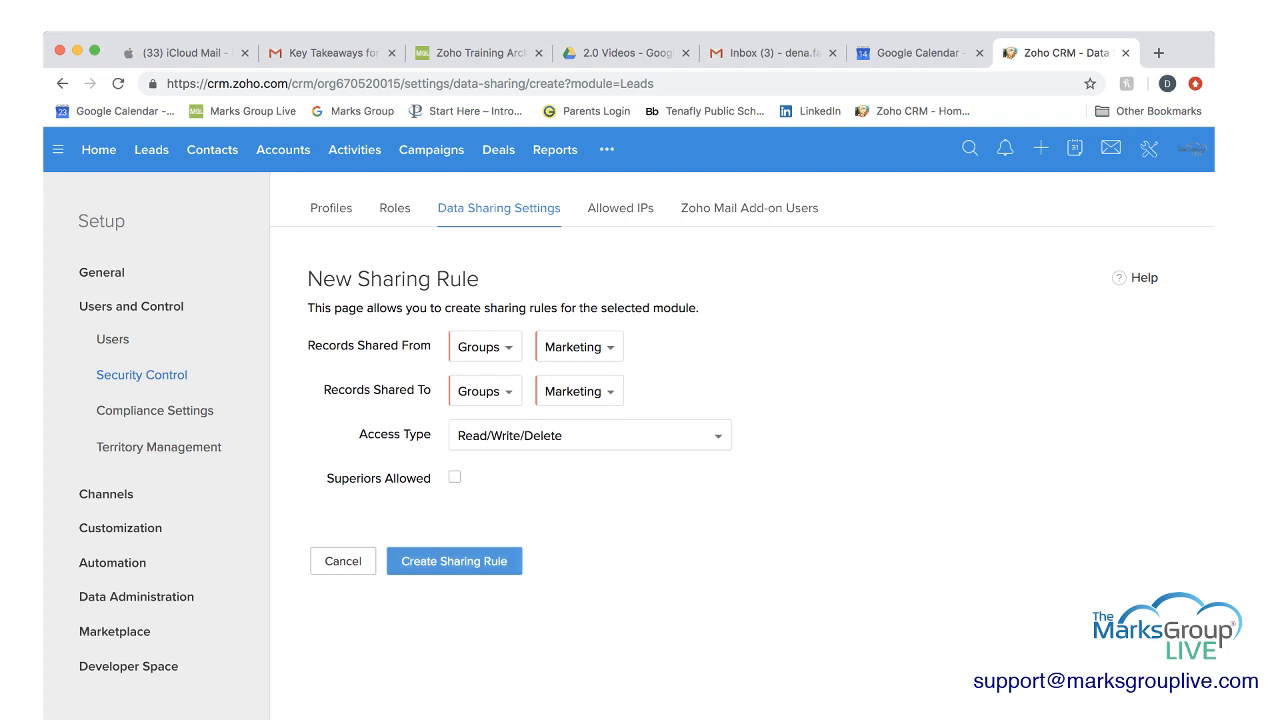
{"action": "left_click", "coordinate": [454, 561]}
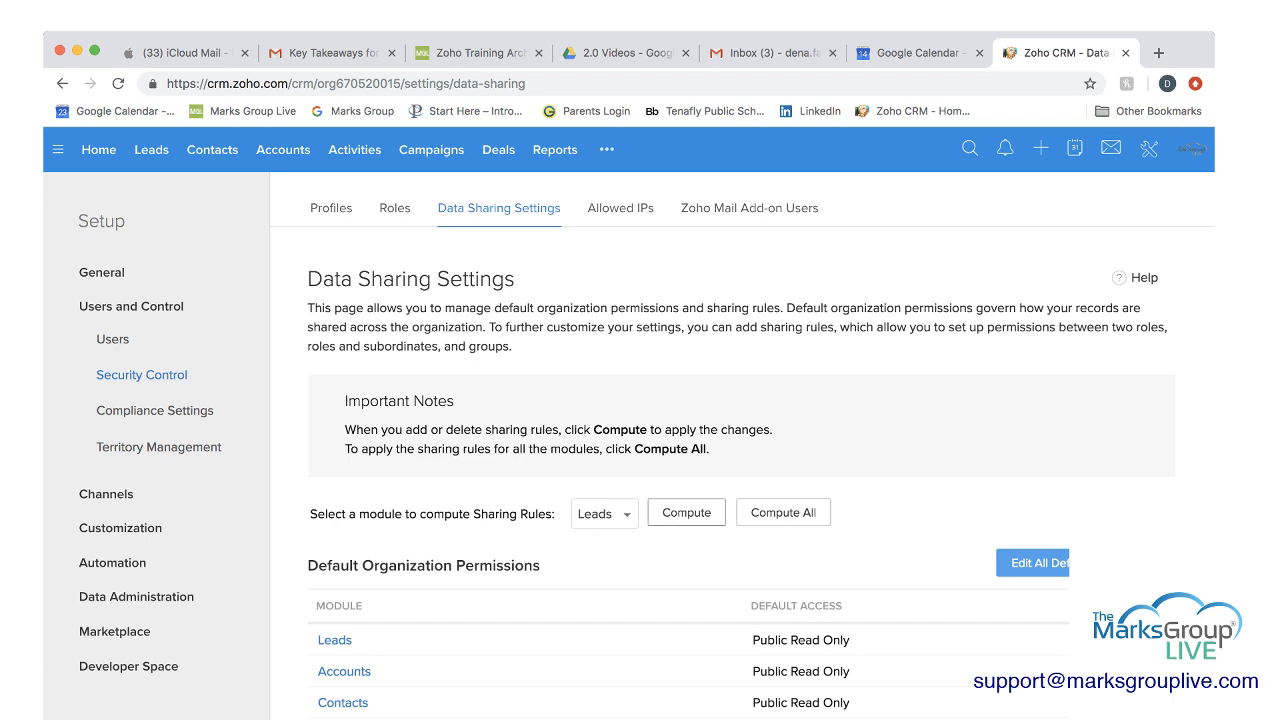
Examine the modules available for computing sharing rules and keep Leads selected.
{"action": "left_click", "coordinate": [603, 514]}
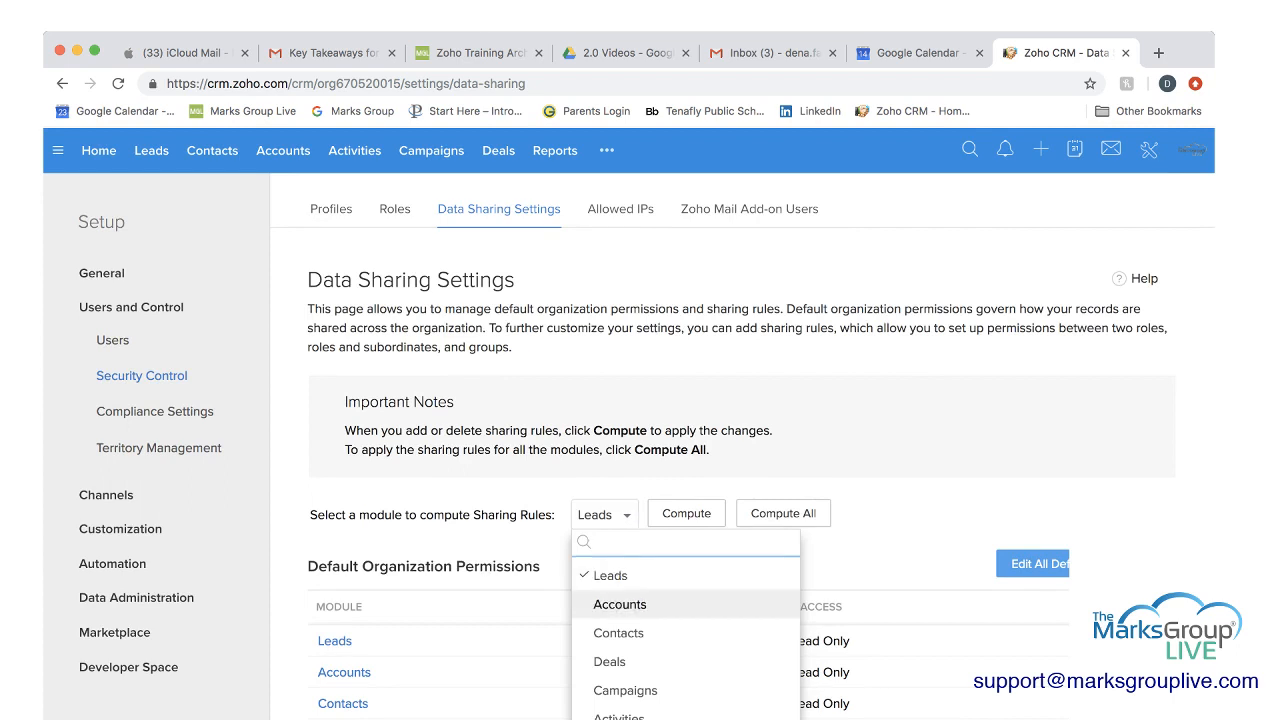
{"action": "scroll", "coordinate": [686, 631], "scroll_direction": "down", "scroll_amount": 3}
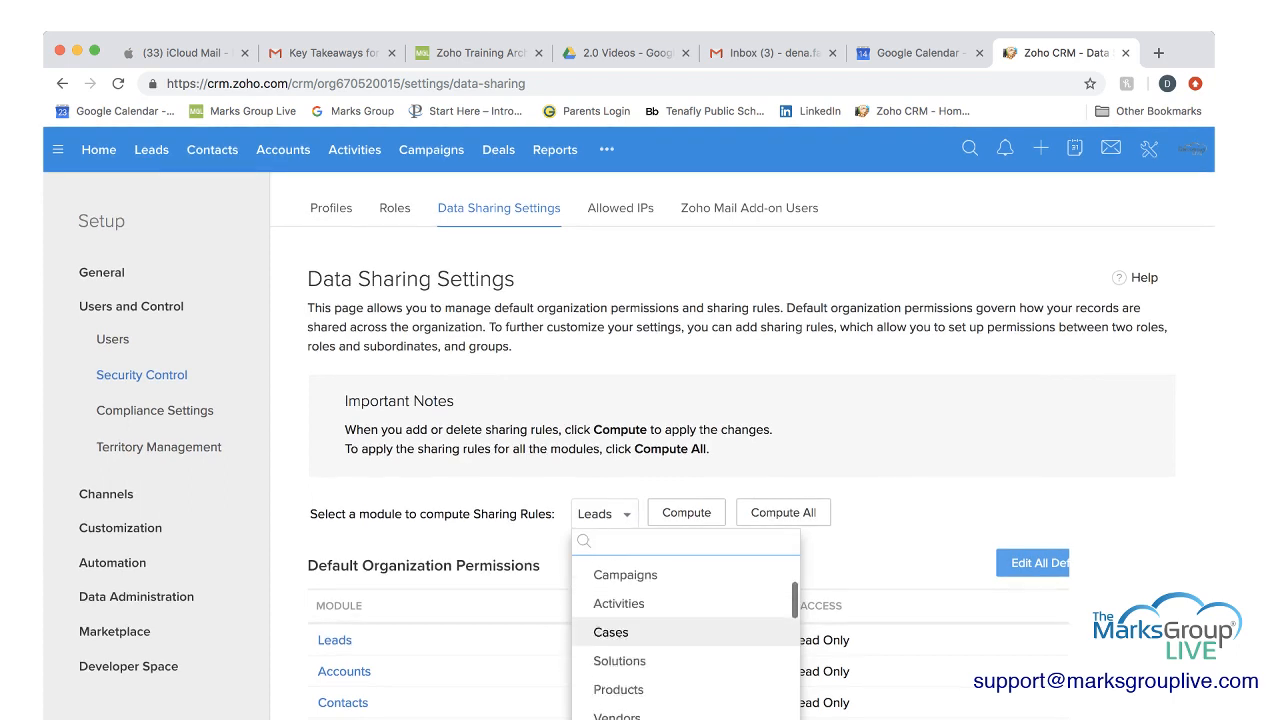
{"action": "scroll", "coordinate": [686, 631], "scroll_direction": "up", "scroll_amount": 3}
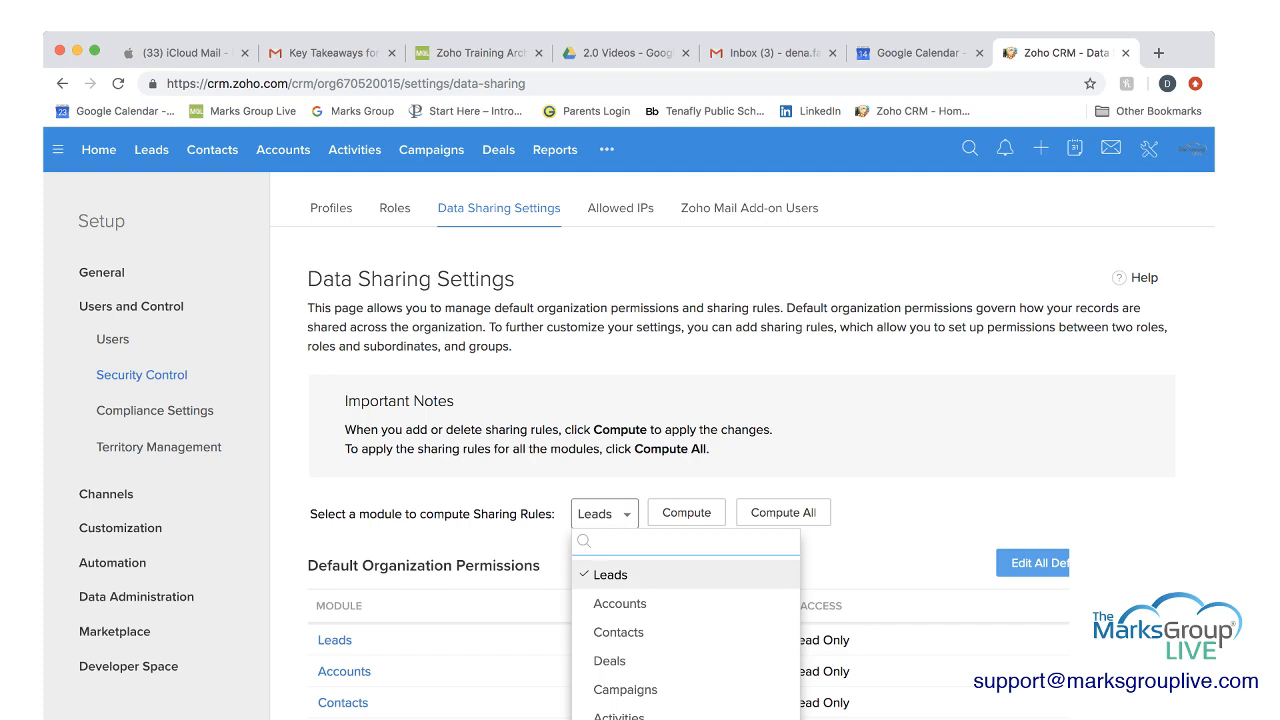
{"action": "left_click", "coordinate": [605, 514]}
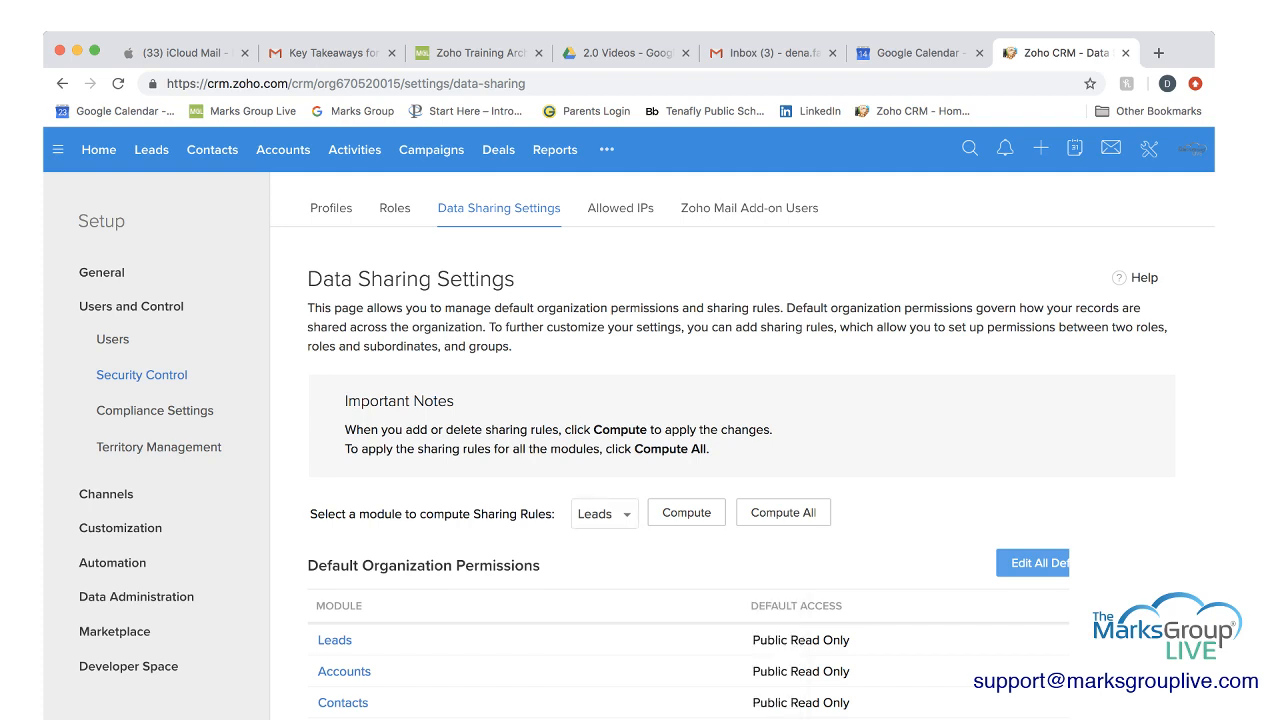